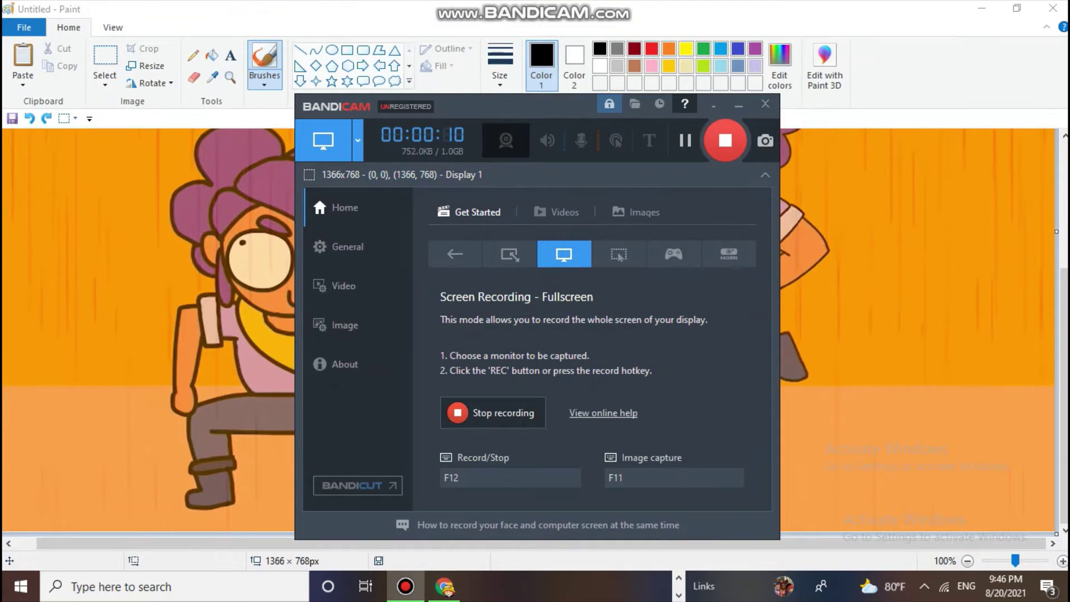
# Step: Sample the cream eye colour of the left-hand character and paint over the small dark pupils in both eyes
pyautogui.click(739, 104)
pyautogui.scroll(3, 581, 281)
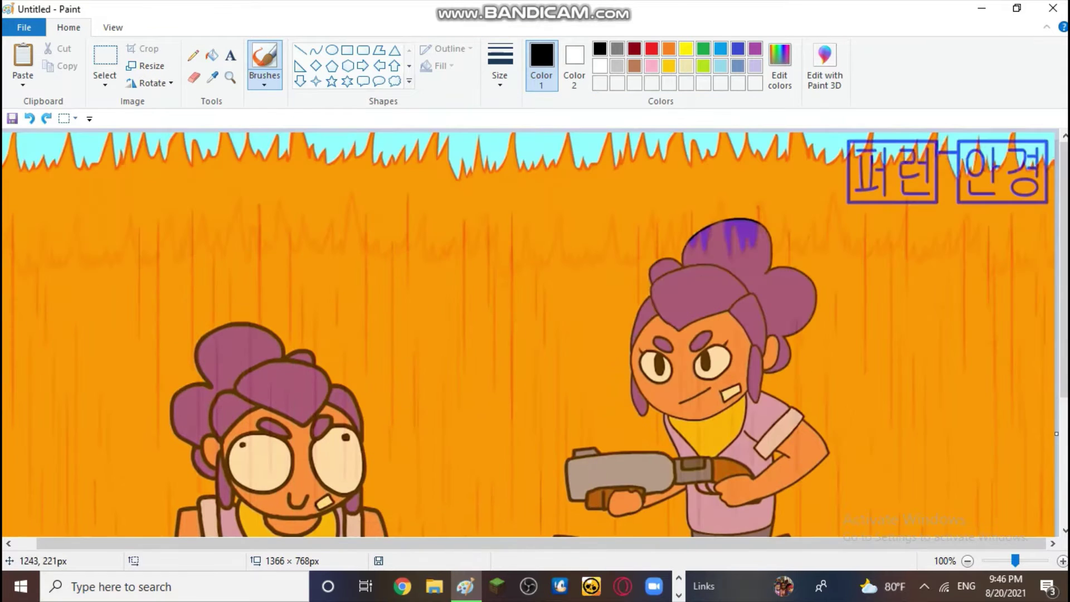
pyautogui.click(1063, 562)
pyautogui.click(1063, 561)
pyautogui.scroll(-3, 1015, 516)
pyautogui.scroll(-5, 1014, 515)
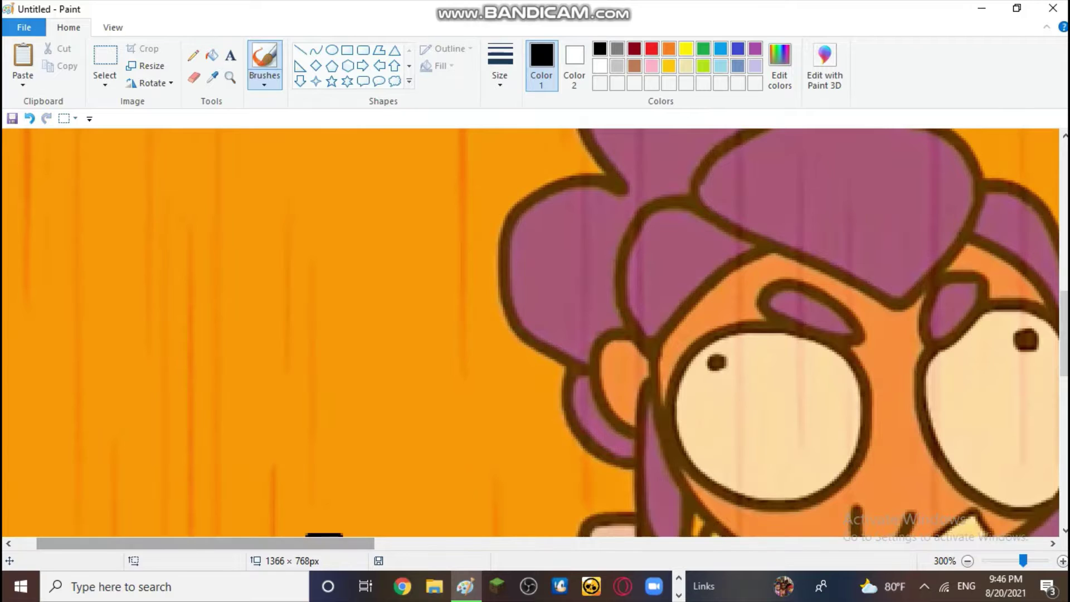
pyautogui.moveTo(206, 544); pyautogui.dragTo(353, 544)
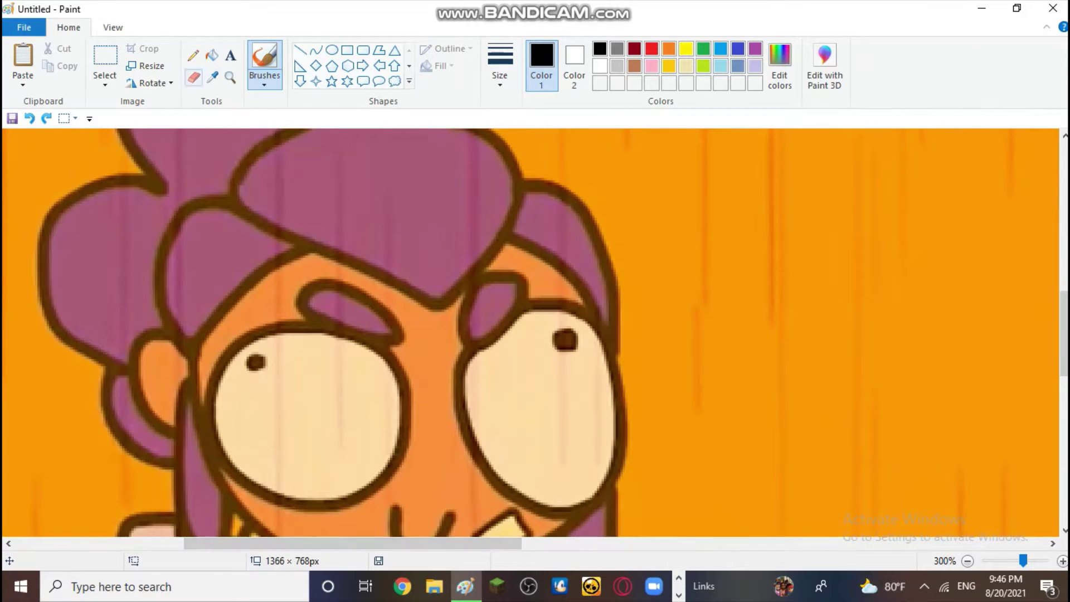
pyautogui.click(213, 77)
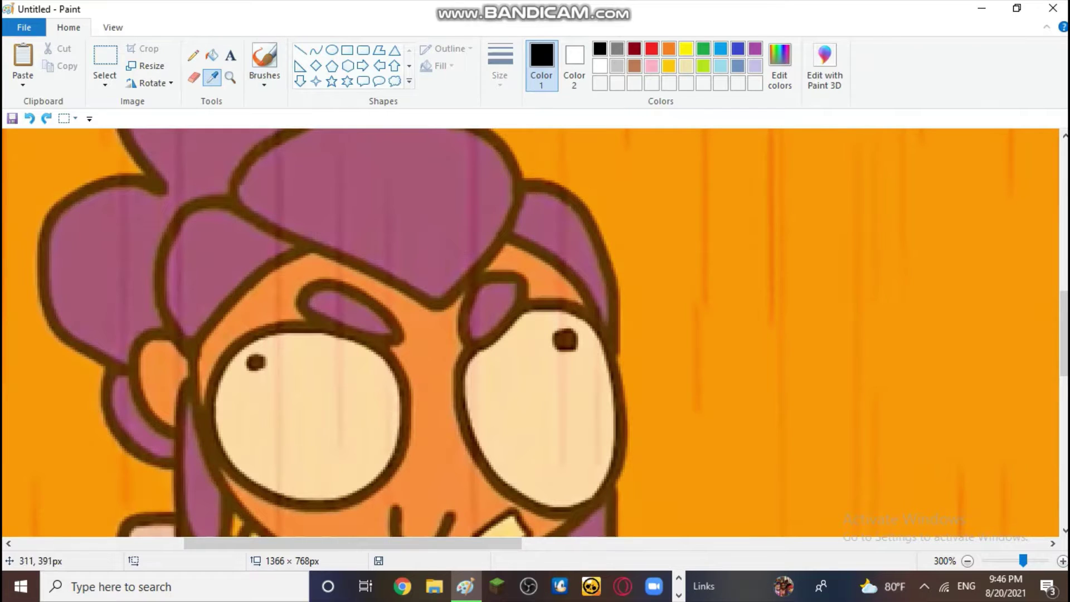
pyautogui.click(271, 395)
pyautogui.moveTo(260, 362); pyautogui.dragTo(246, 372)
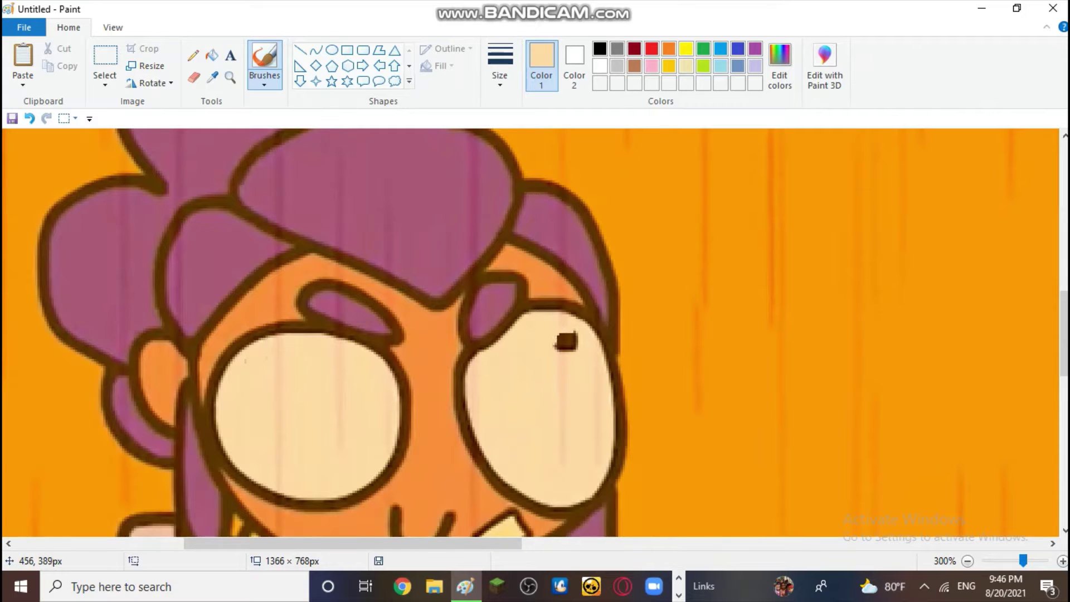
pyautogui.moveTo(557, 343); pyautogui.dragTo(572, 343)
pyautogui.click(569, 351)
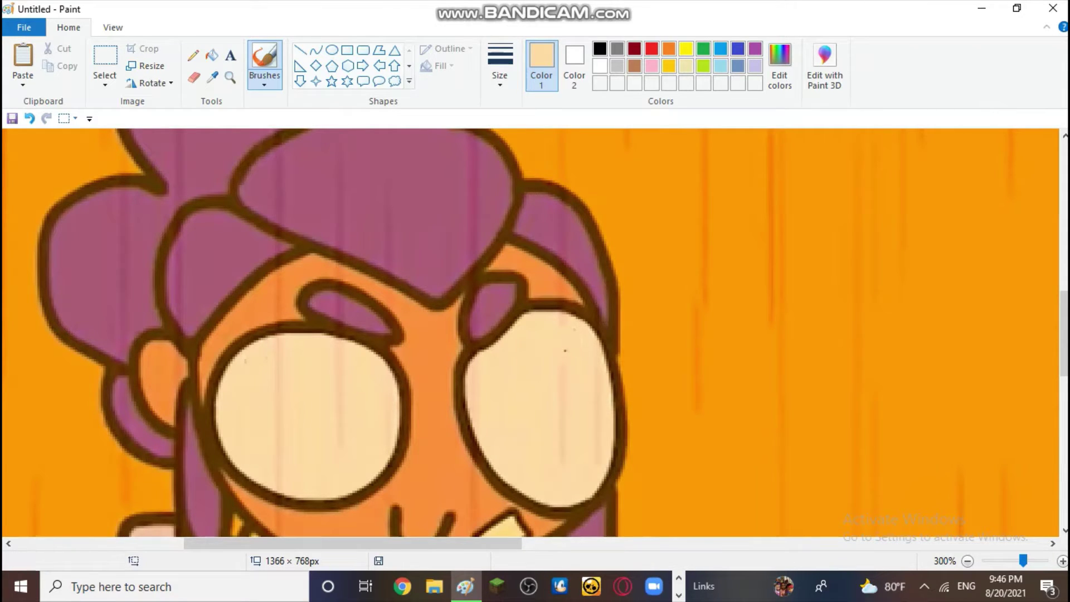
# Step: Outline one dark pupil of the right-hand character with a free-form selection and copy it
pyautogui.scroll(-3, 641, 496)
pyautogui.hscroll(10, 646, 418)
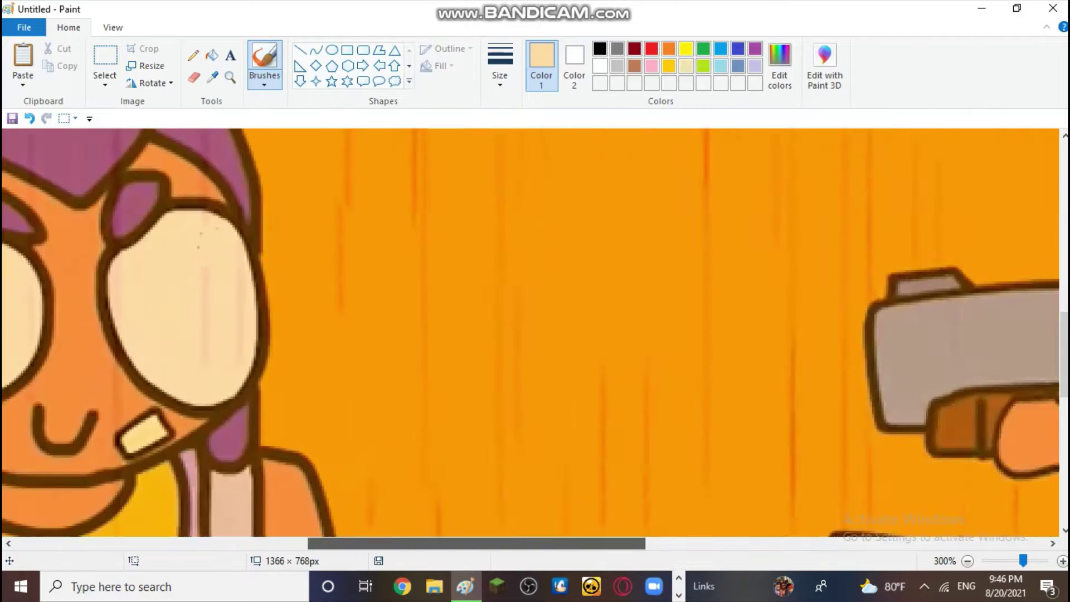
pyautogui.scroll(4, 652, 336)
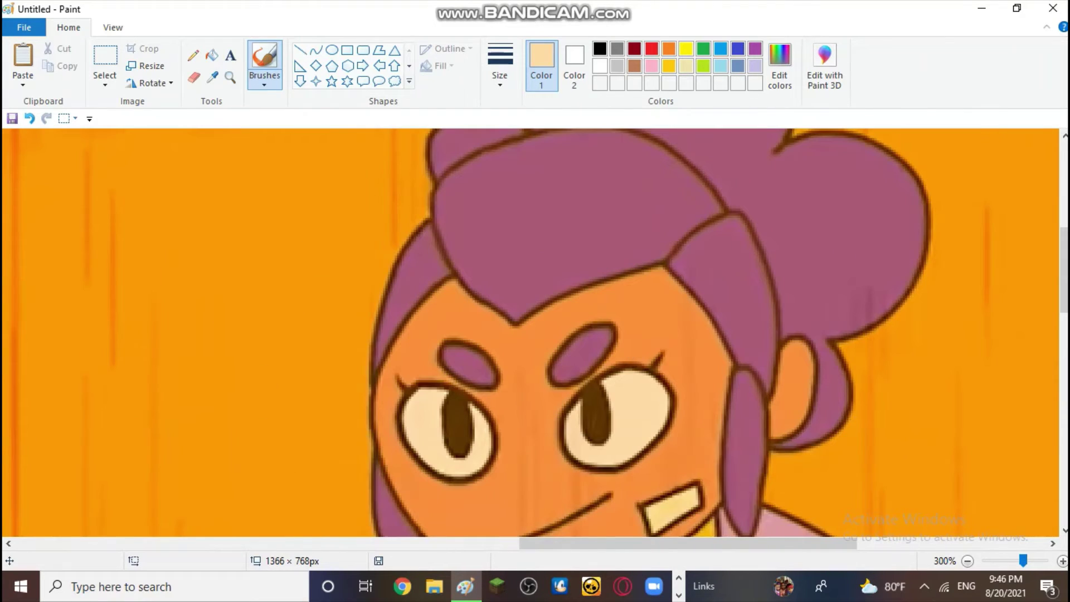
pyautogui.click(105, 84)
pyautogui.click(155, 137)
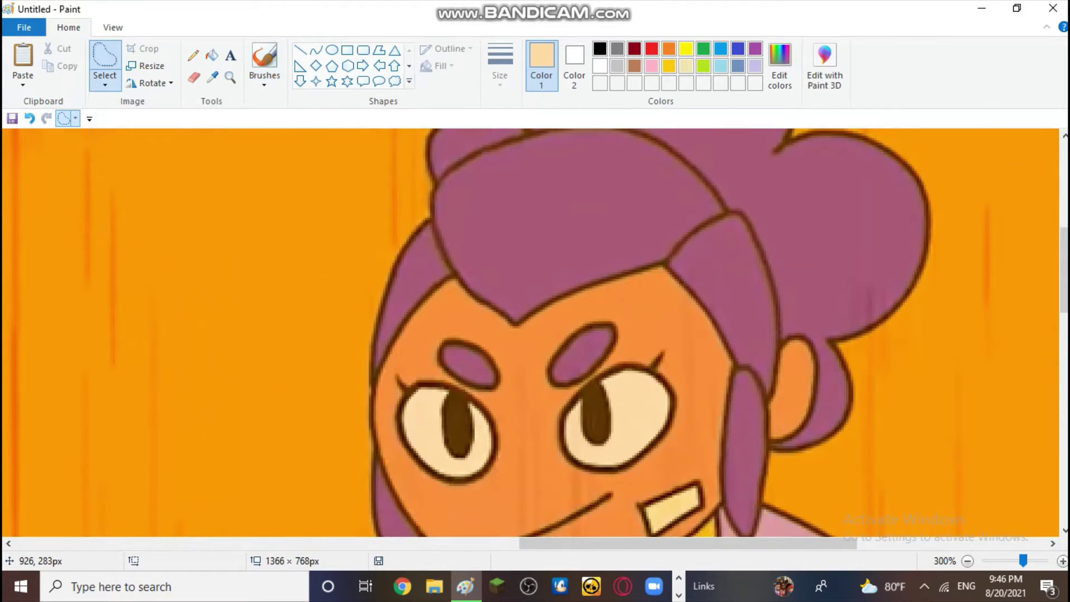
pyautogui.moveTo(602, 381)
pyautogui.mouseDown()
pyautogui.moveTo(614, 425)
pyautogui.moveTo(604, 445)
pyautogui.moveTo(589, 438)
pyautogui.moveTo(578, 400)
pyautogui.moveTo(606, 385)
pyautogui.mouseUp()
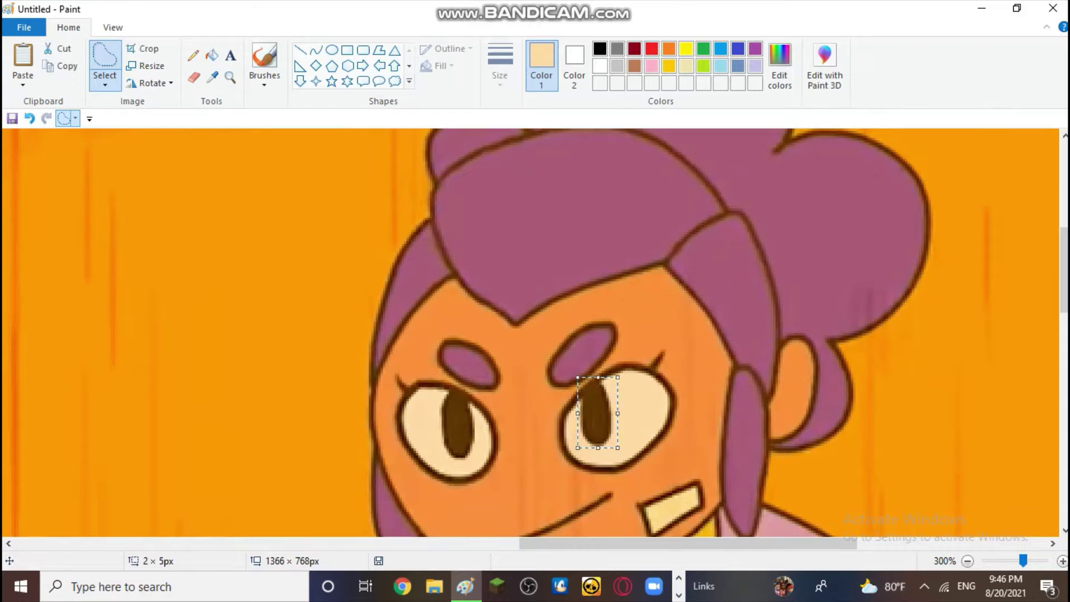
pyautogui.rightClick(591, 424)
pyautogui.click(628, 272)
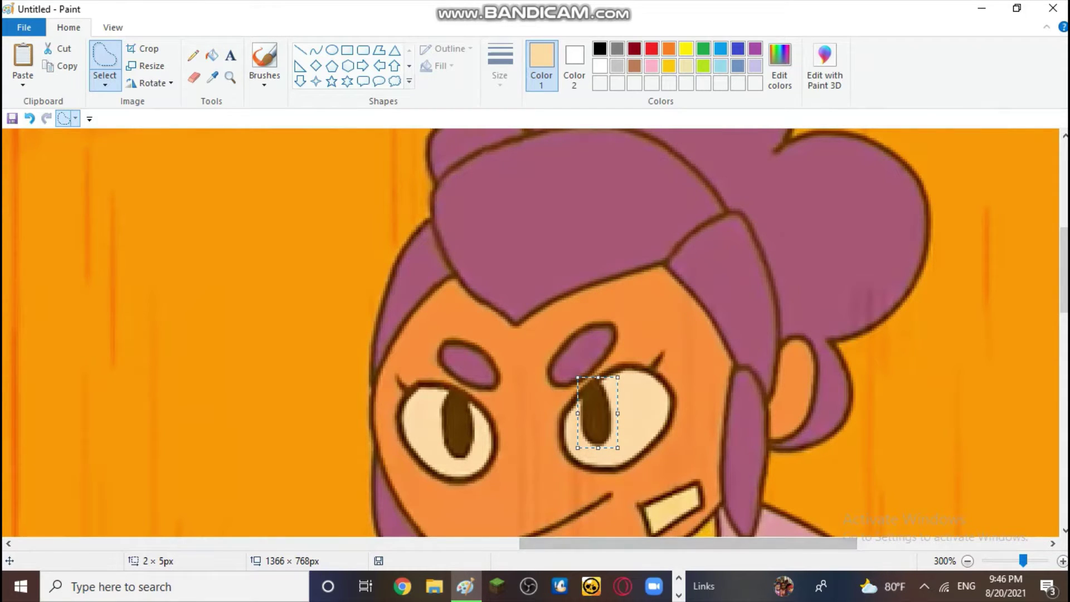
# Step: Try pasting the copied pupil into an eye of the left-hand character, and delete the pasted piece
pyautogui.moveTo(629, 543); pyautogui.dragTo(282, 543)
pyautogui.scroll(-3, 256, 499)
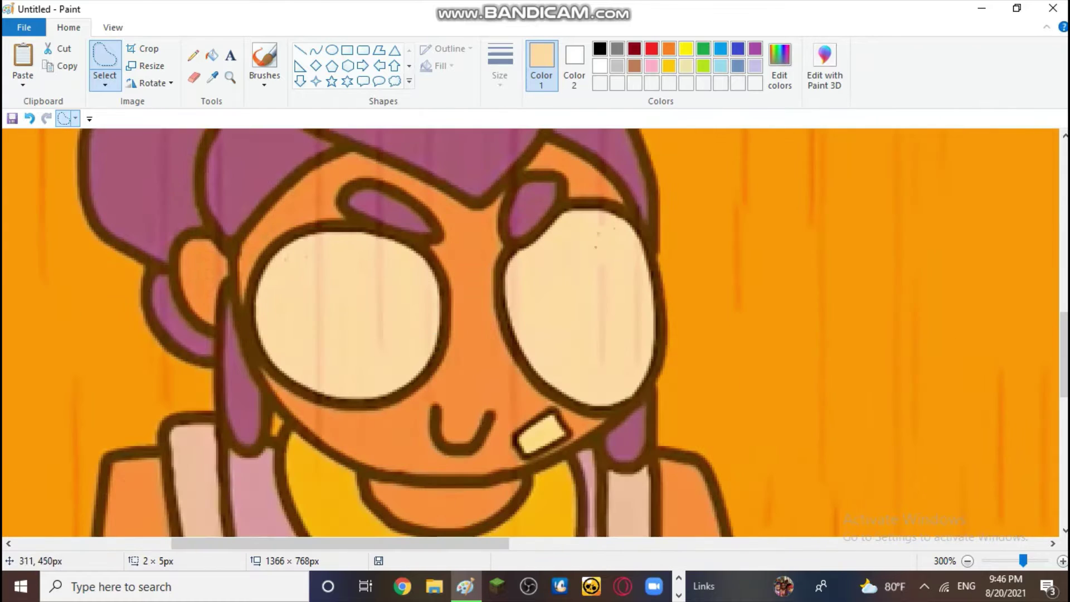
pyautogui.click(23, 58)
pyautogui.moveTo(26, 168); pyautogui.dragTo(594, 271)
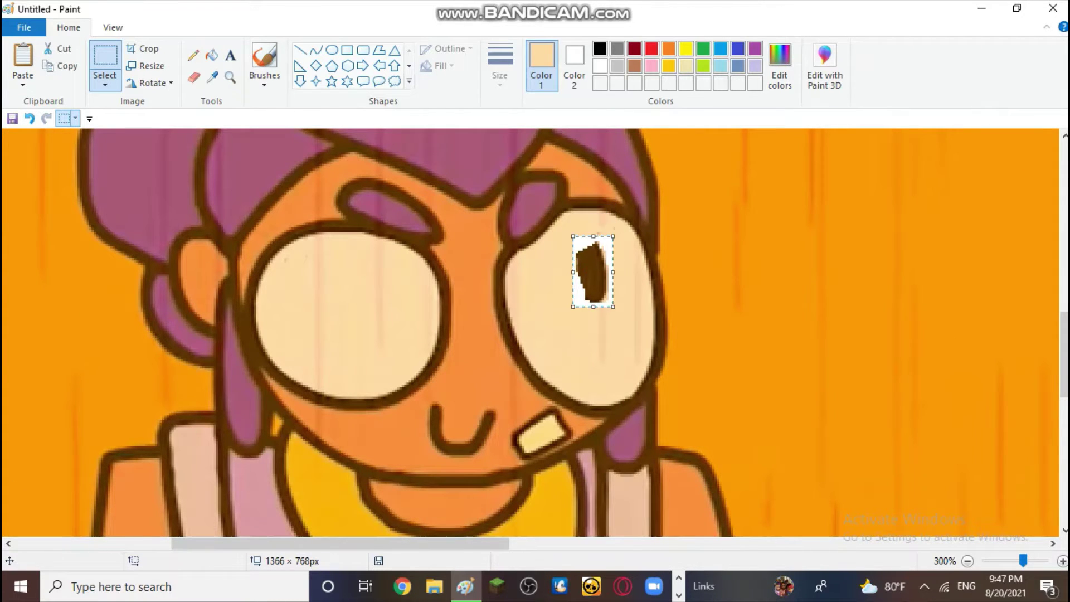
pyautogui.rightClick(597, 279)
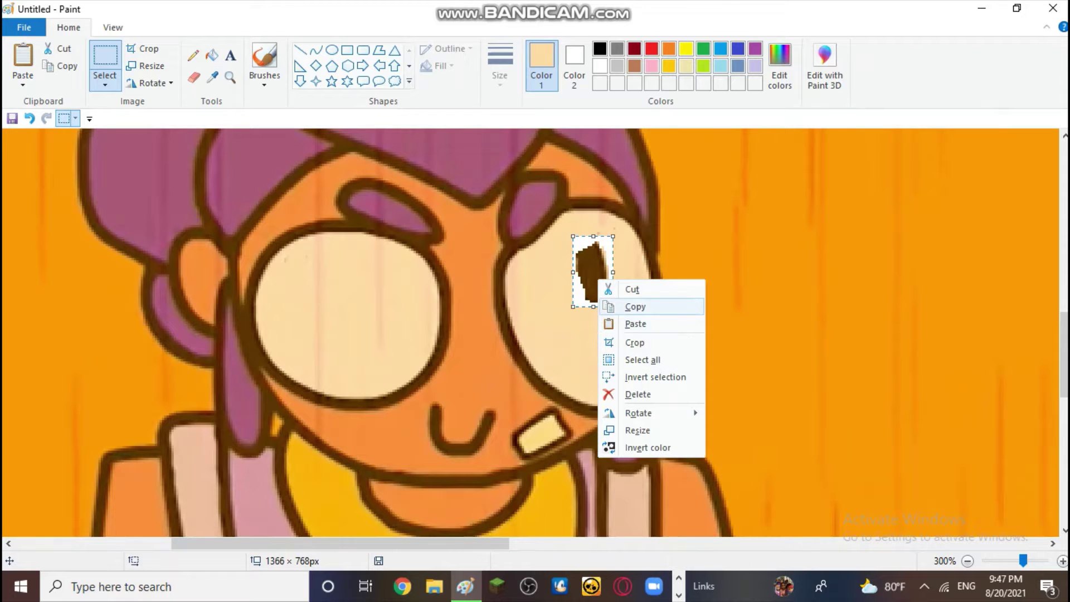
pyautogui.click(638, 394)
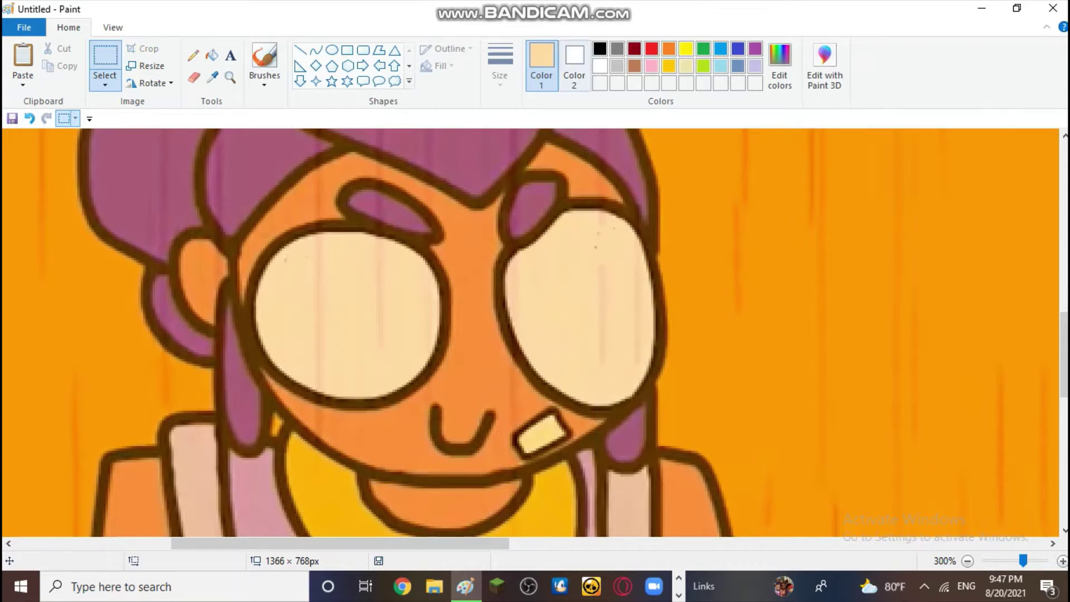
# Step: Switch to the brush and set the drawing colour to black
pyautogui.click(264, 61)
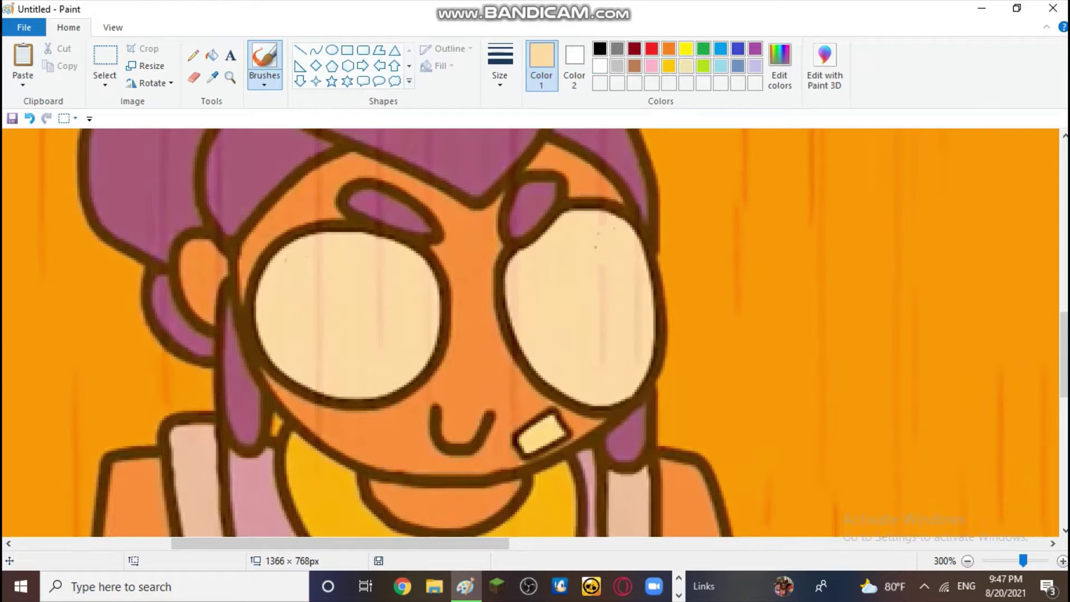
pyautogui.click(686, 49)
pyautogui.click(600, 49)
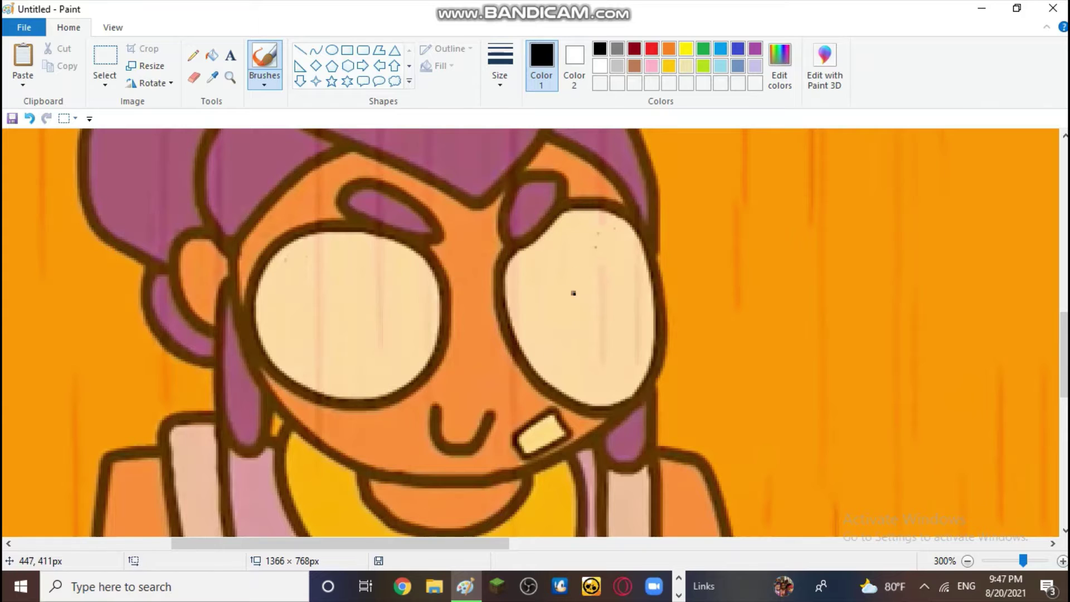
# Step: Try brushing black pupil outlines freehand inside the left-hand character's blank eyes, and undo the strokes
pyautogui.moveTo(574, 293)
pyautogui.mouseDown()
pyautogui.moveTo(603, 229)
pyautogui.moveTo(594, 209)
pyautogui.moveTo(579, 222)
pyautogui.moveTo(573, 293)
pyautogui.mouseUp()
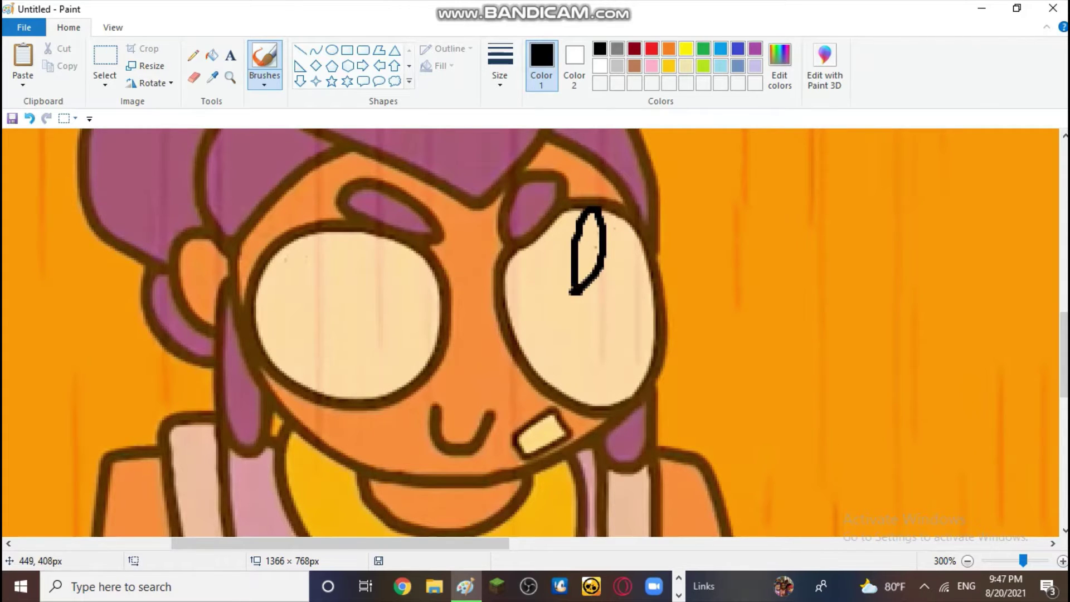
pyautogui.scroll(3, 400, 275)
pyautogui.click(29, 118)
pyautogui.click(29, 118)
pyautogui.scroll(-3, 668, 285)
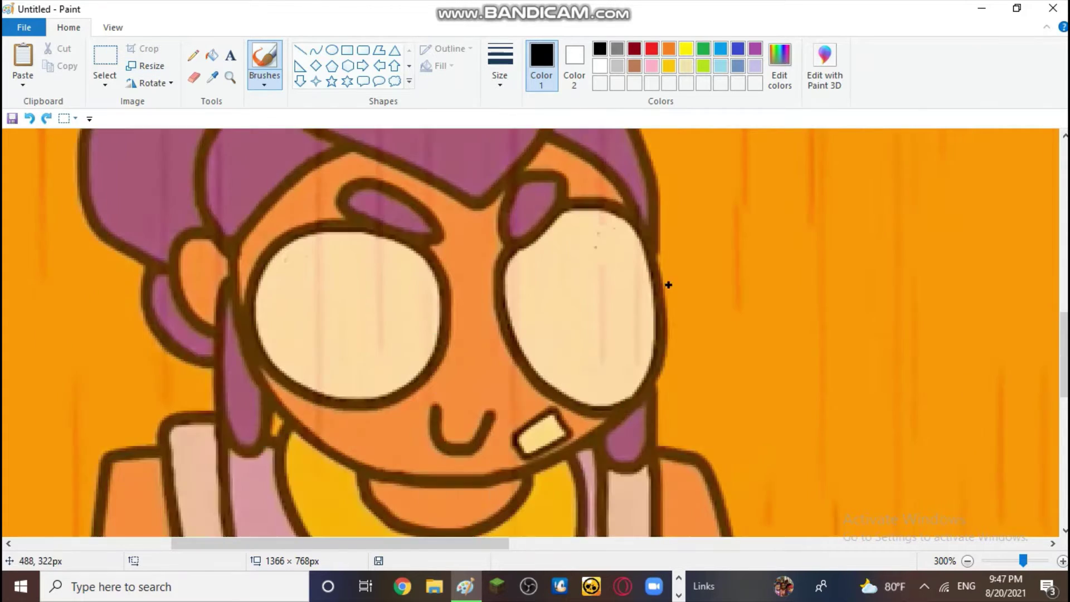
pyautogui.moveTo(605, 251)
pyautogui.mouseDown()
pyautogui.moveTo(587, 271)
pyautogui.moveTo(626, 280)
pyautogui.moveTo(629, 252)
pyautogui.moveTo(602, 256)
pyautogui.mouseUp()
pyautogui.click(29, 118)
pyautogui.moveTo(422, 287)
pyautogui.mouseDown()
pyautogui.moveTo(382, 303)
pyautogui.moveTo(404, 324)
pyautogui.moveTo(423, 296)
pyautogui.moveTo(376, 283)
pyautogui.moveTo(348, 321)
pyautogui.moveTo(398, 303)
pyautogui.moveTo(373, 279)
pyautogui.mouseUp()
pyautogui.click(29, 119)
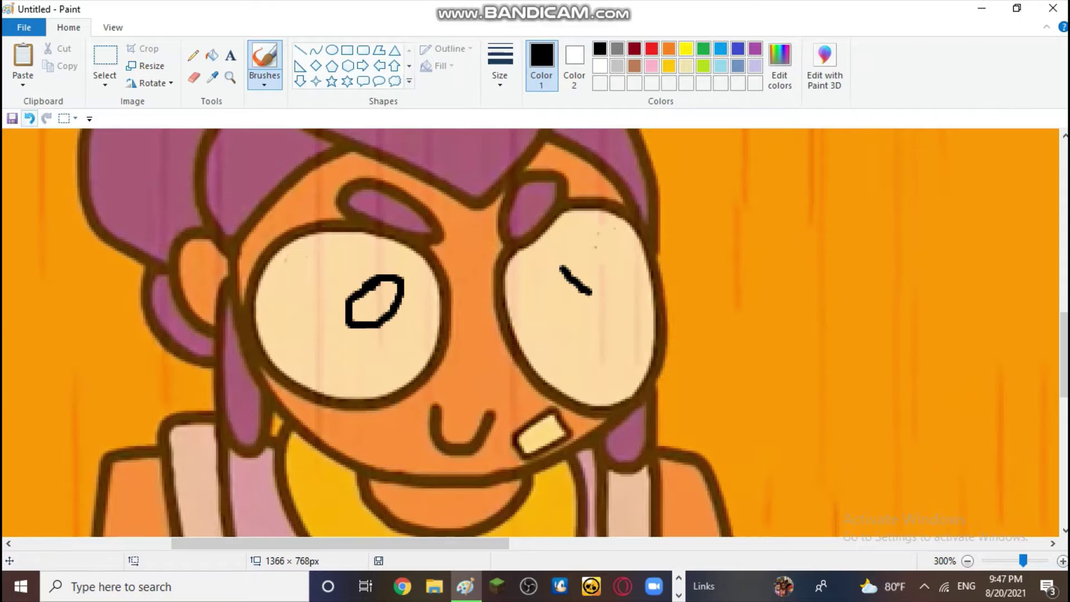
pyautogui.click(29, 118)
# Step: Draw a black oval outline in each blank eye, about 23 × 21 px in one and 21 × 22 px in the other
pyautogui.click(332, 50)
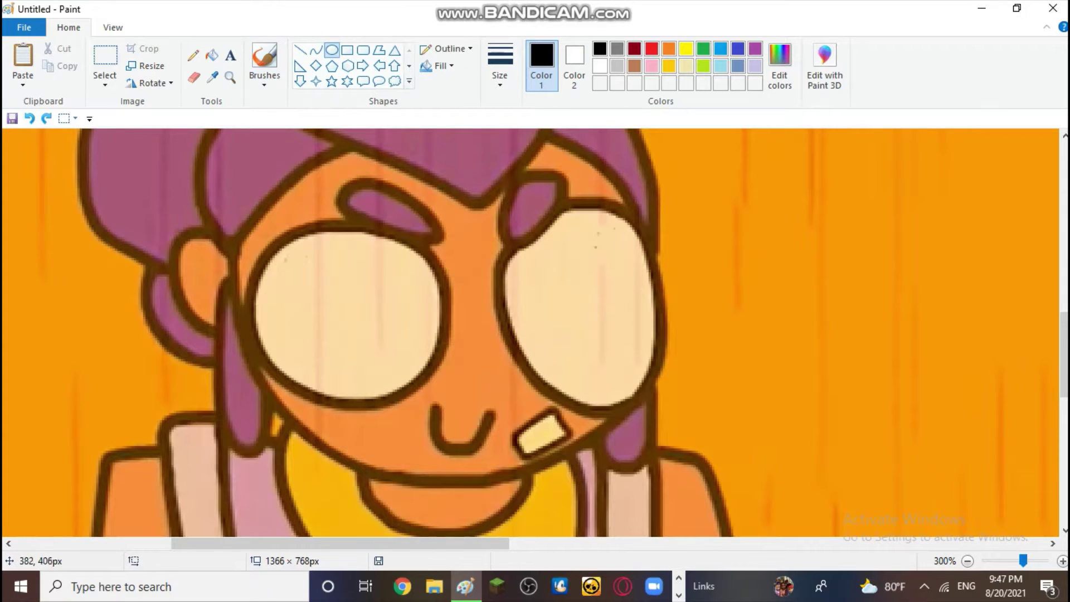
pyautogui.moveTo(419, 291)
pyautogui.mouseDown()
pyautogui.moveTo(373, 337)
pyautogui.moveTo(398, 316)
pyautogui.moveTo(390, 309)
pyautogui.mouseUp()
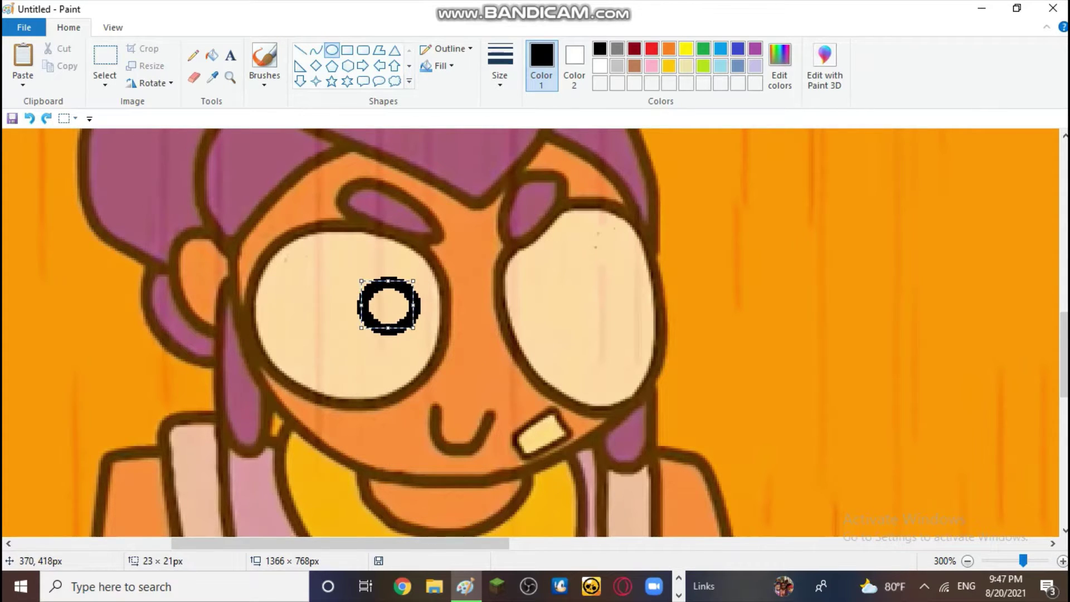
pyautogui.moveTo(580, 265)
pyautogui.mouseDown()
pyautogui.moveTo(533, 298)
pyautogui.moveTo(525, 324)
pyautogui.moveTo(561, 293)
pyautogui.moveTo(613, 290)
pyautogui.mouseUp()
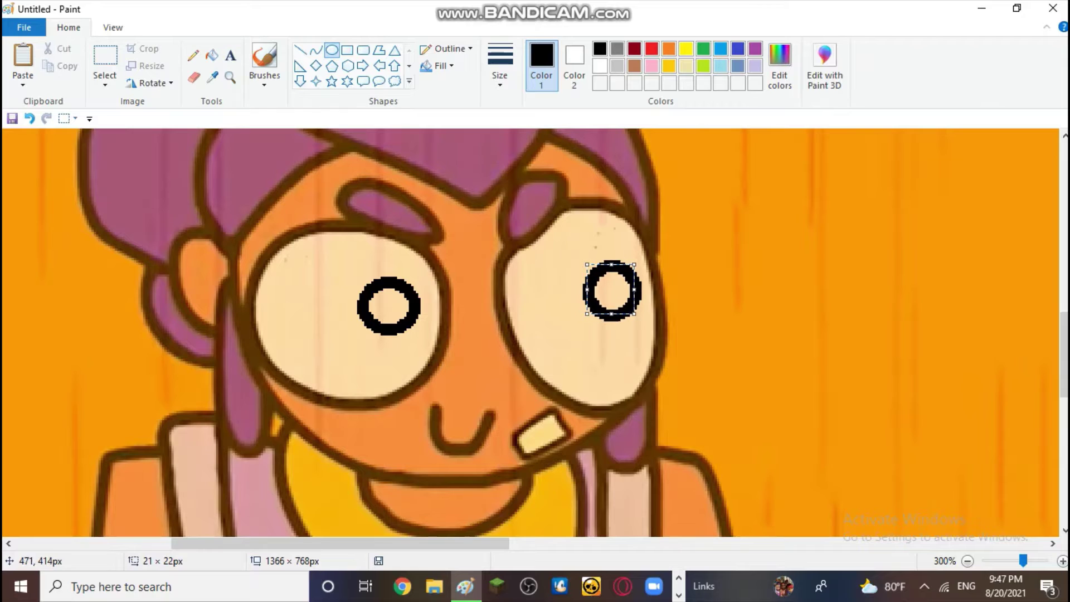
pyautogui.click(733, 288)
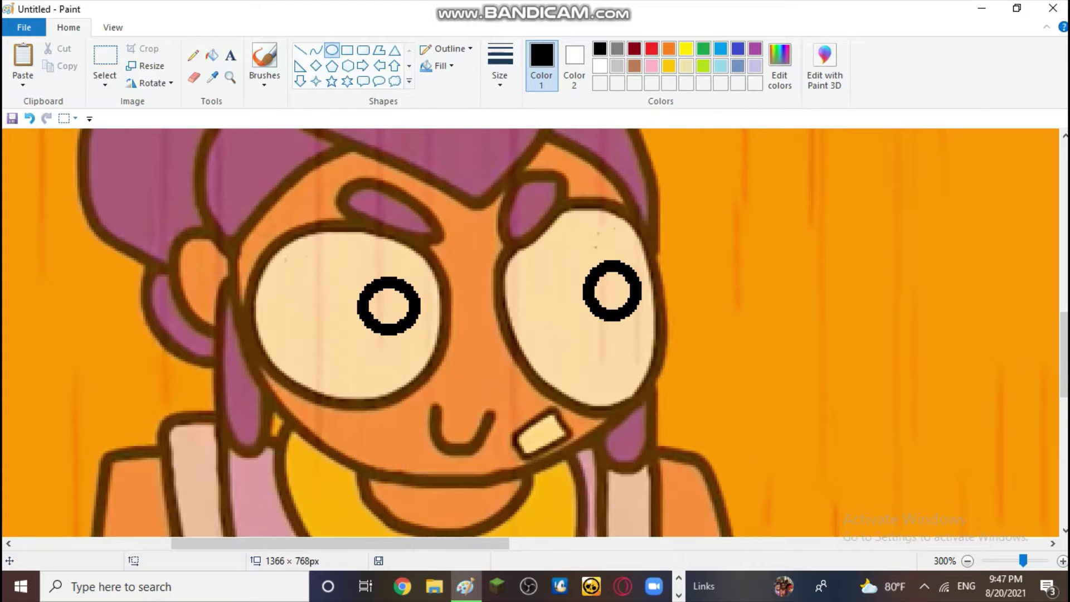
# Step: Clear the cream interior of both black pupil rings to white by deleting a free-form selection and erasing the rest
pyautogui.click(105, 82)
pyautogui.click(155, 137)
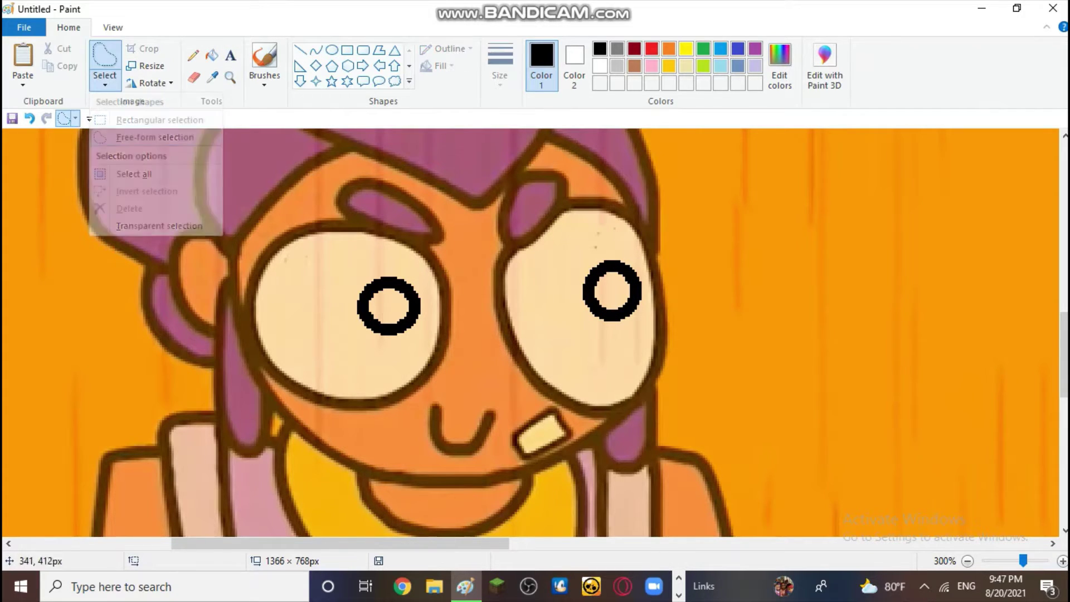
pyautogui.moveTo(379, 294)
pyautogui.mouseDown()
pyautogui.moveTo(404, 308)
pyautogui.moveTo(395, 316)
pyautogui.moveTo(377, 313)
pyautogui.moveTo(385, 288)
pyautogui.mouseUp()
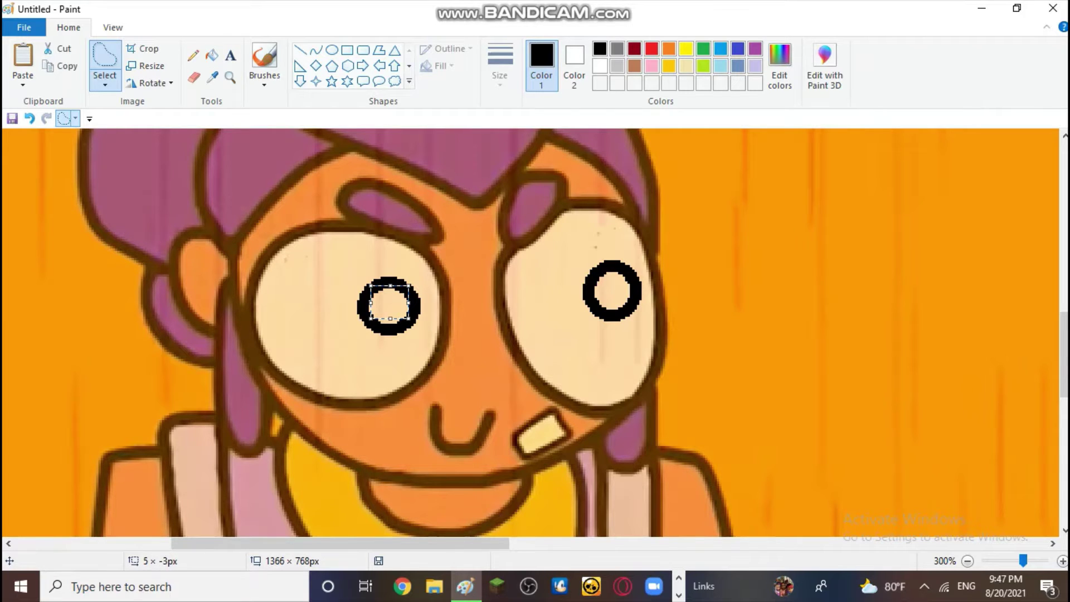
pyautogui.press('Delete')
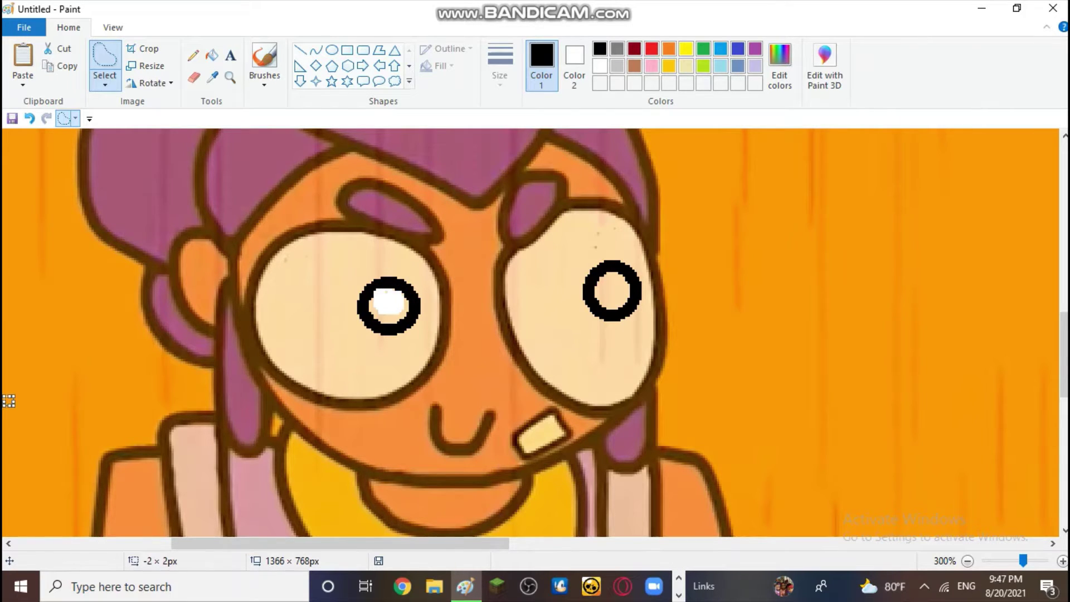
pyautogui.click(193, 78)
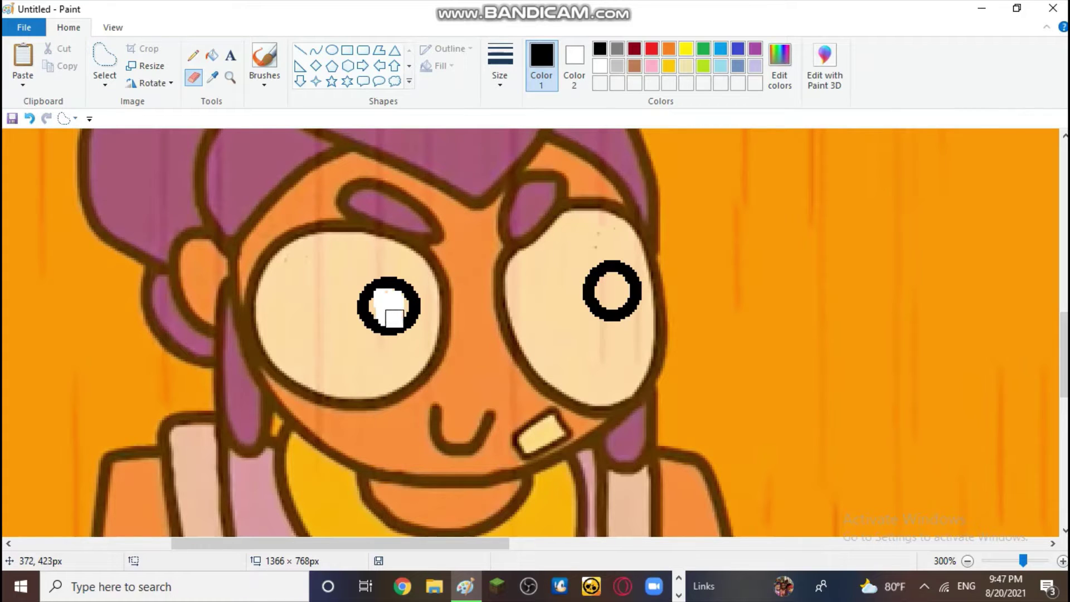
pyautogui.moveTo(394, 306); pyautogui.dragTo(379, 305)
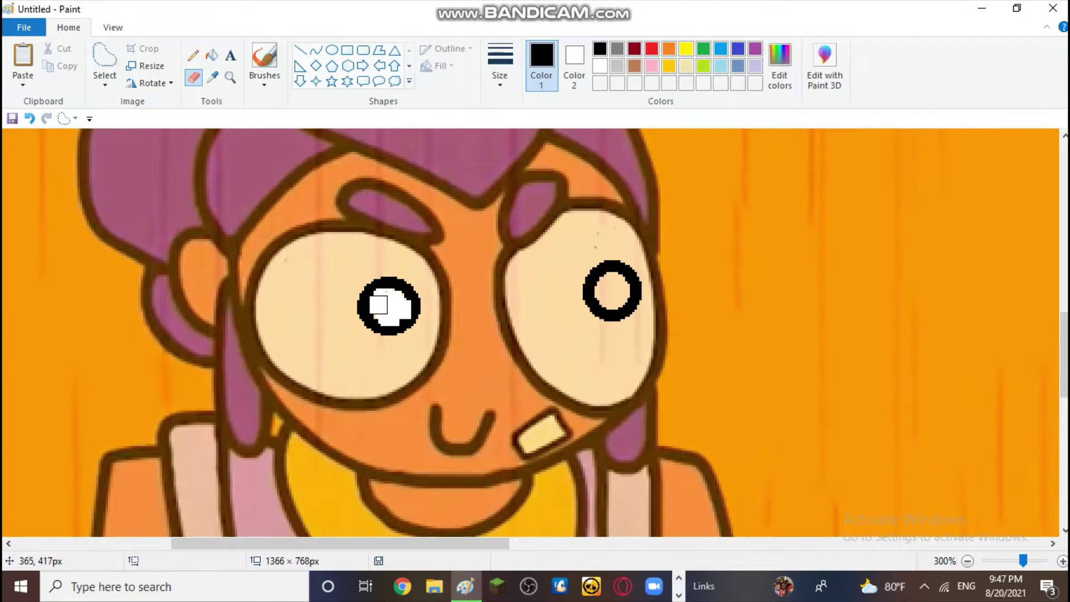
pyautogui.moveTo(613, 286)
pyautogui.mouseDown()
pyautogui.moveTo(610, 300)
pyautogui.moveTo(602, 295)
pyautogui.moveTo(616, 282)
pyautogui.moveTo(616, 299)
pyautogui.mouseUp()
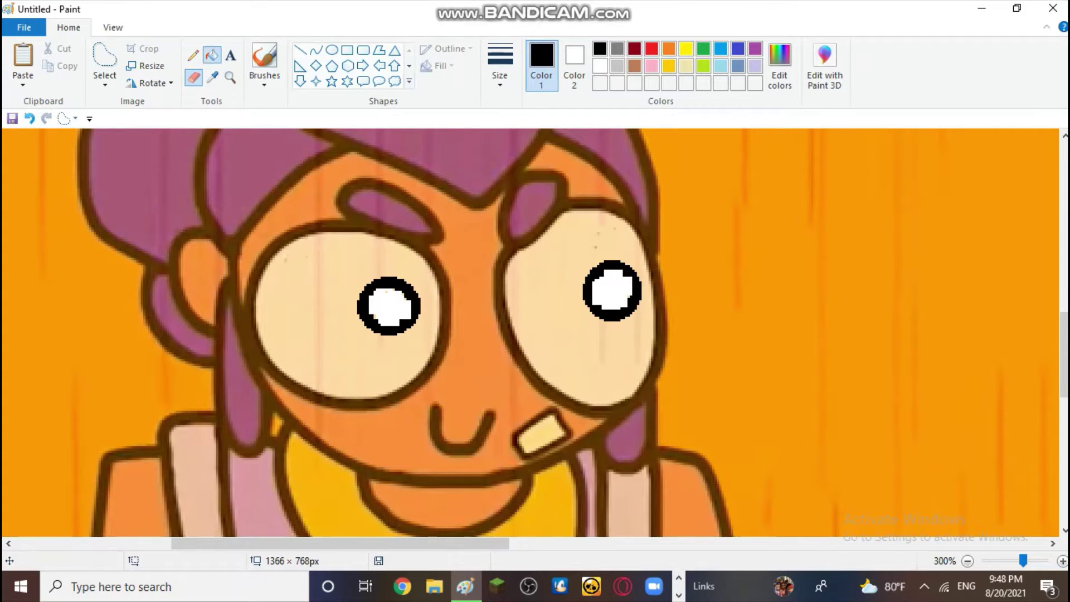
# Step: Fill both pupil rings with black and brush over the leftover light specks
pyautogui.click(212, 55)
pyautogui.click(389, 307)
pyautogui.click(612, 290)
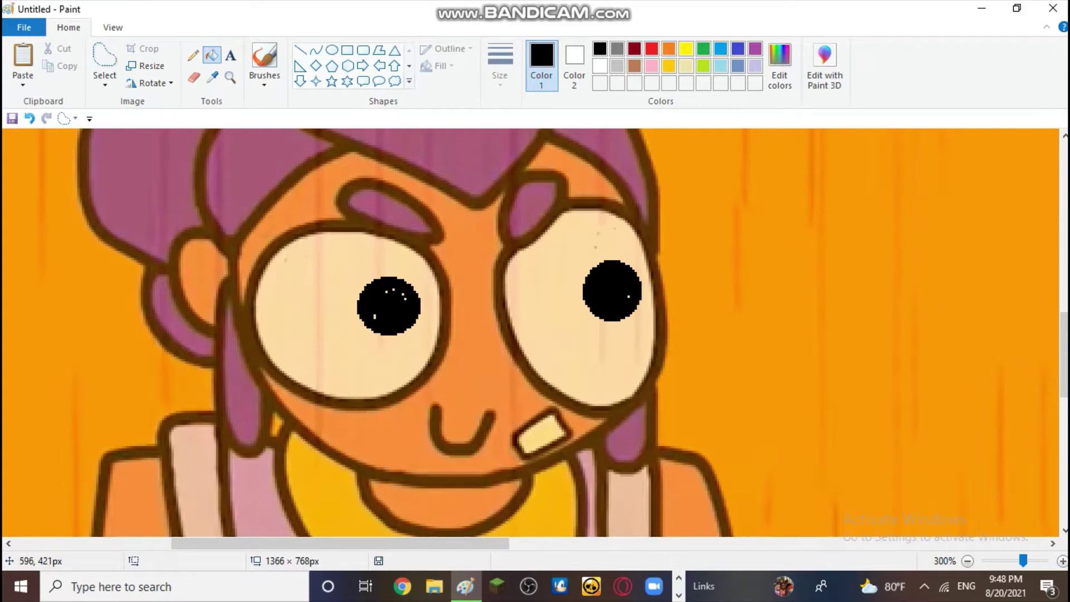
pyautogui.click(264, 64)
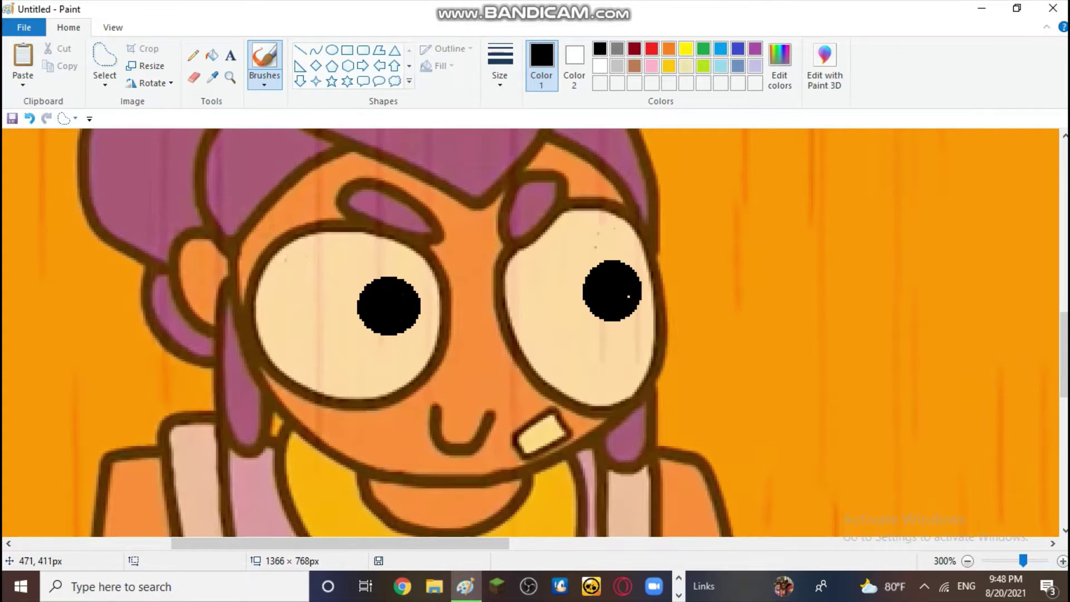
# Step: Remove the U-shaped mark from the left-hand character's face by deleting a free-form selection and filling the gap with the sampled skin orange
pyautogui.scroll(-3, 630, 312)
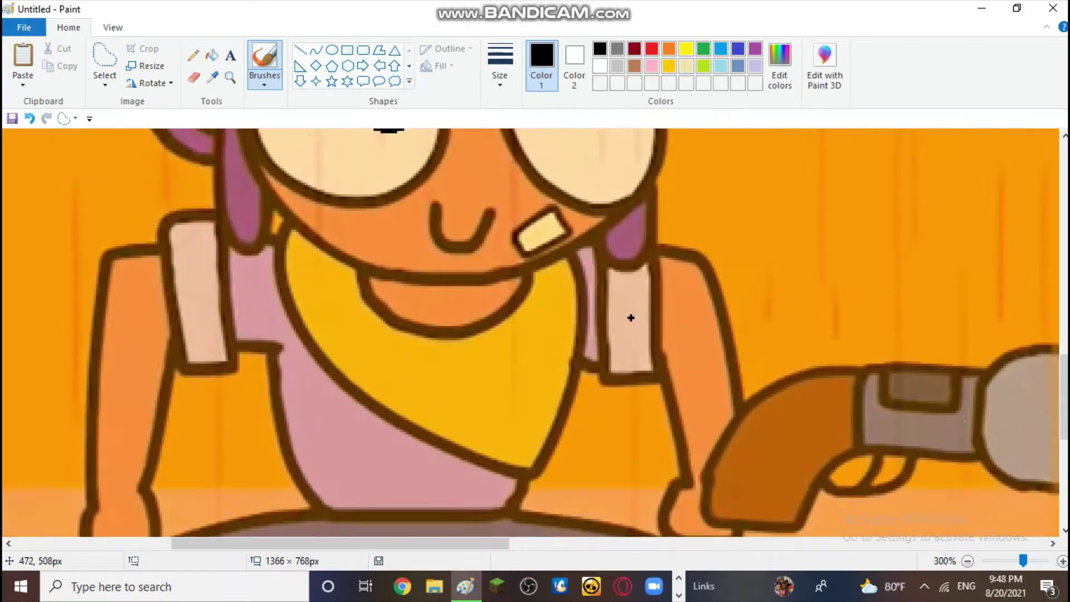
pyautogui.scroll(3, 630, 313)
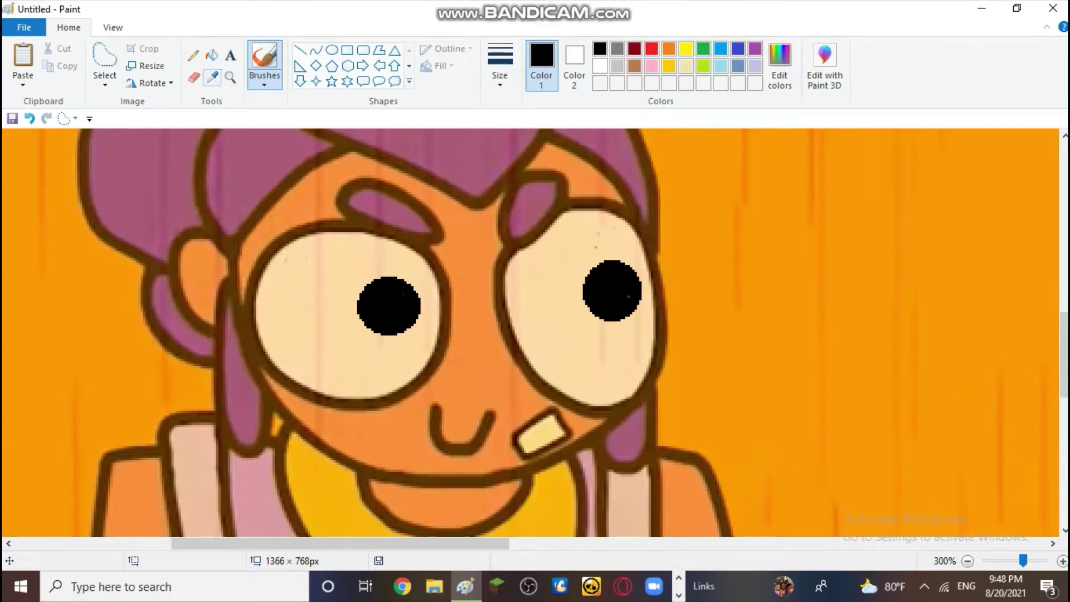
pyautogui.click(212, 78)
pyautogui.click(483, 363)
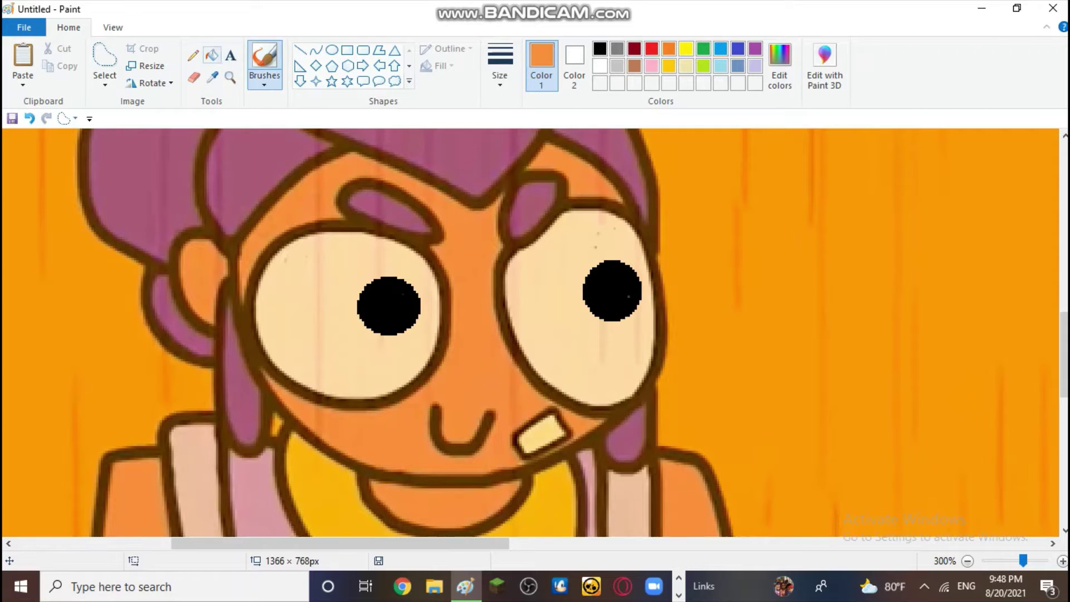
pyautogui.click(105, 57)
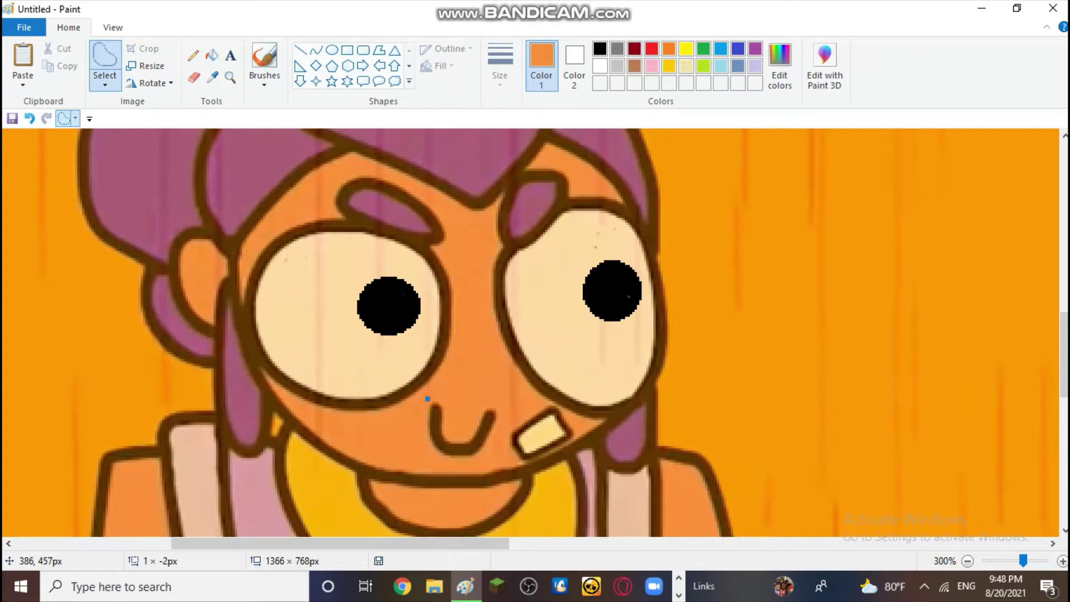
pyautogui.moveTo(427, 400)
pyautogui.mouseDown()
pyautogui.moveTo(501, 409)
pyautogui.moveTo(506, 442)
pyautogui.moveTo(477, 464)
pyautogui.moveTo(422, 458)
pyautogui.moveTo(424, 398)
pyautogui.mouseUp()
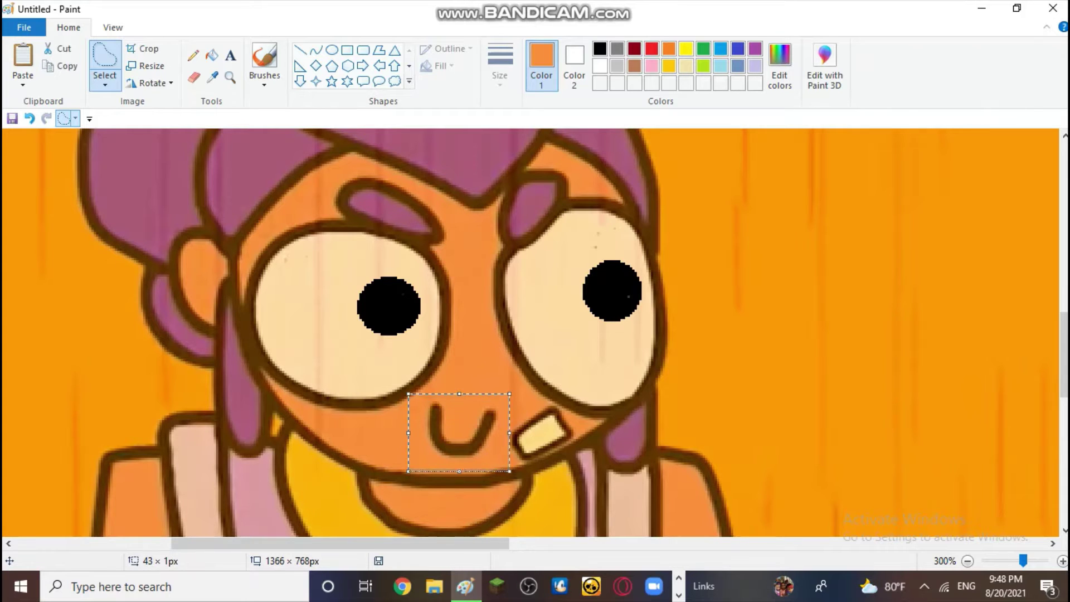
pyautogui.press('Delete')
pyautogui.click(212, 55)
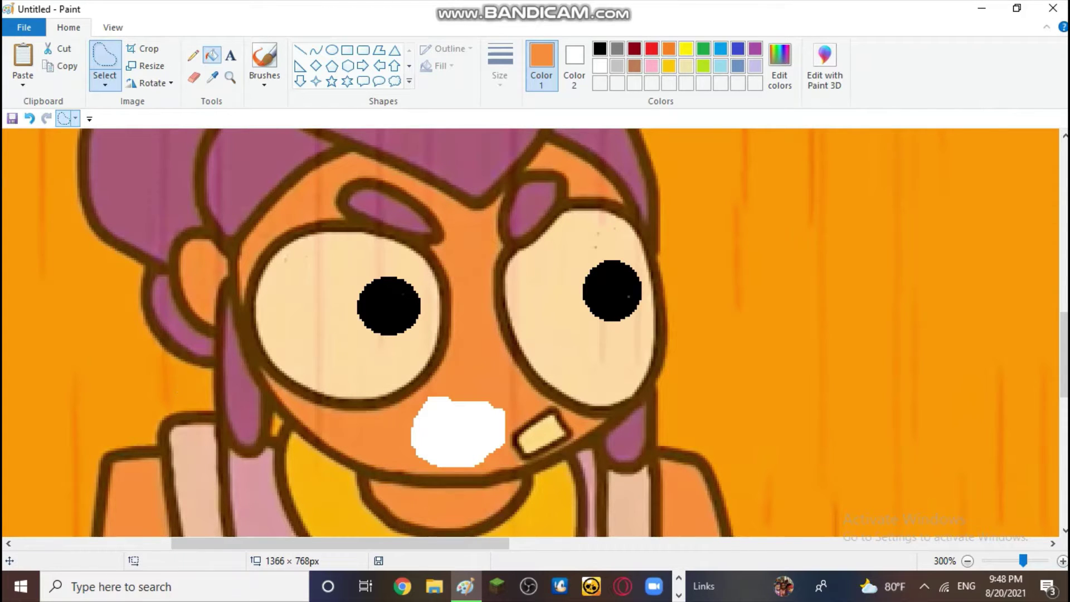
pyautogui.click(457, 432)
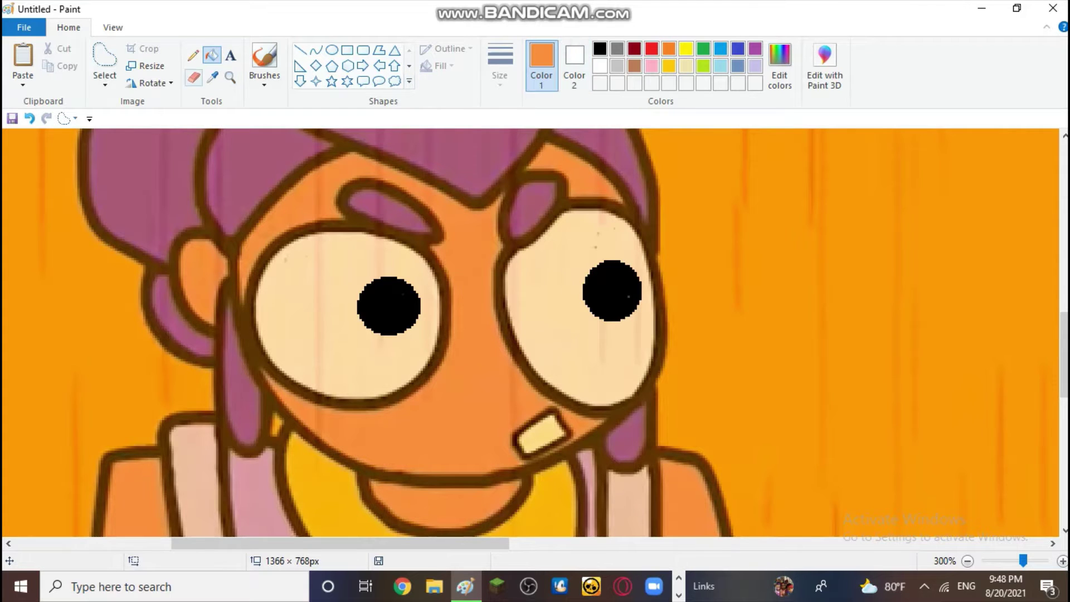
# Step: Try moving the eyebrow beside the purple ponytail down onto its eye and shrinking it to about 55 × 21 px
pyautogui.click(105, 56)
pyautogui.moveTo(358, 174)
pyautogui.mouseDown()
pyautogui.moveTo(417, 190)
pyautogui.moveTo(445, 224)
pyautogui.moveTo(387, 234)
pyautogui.moveTo(341, 222)
pyautogui.moveTo(329, 191)
pyautogui.moveTo(357, 174)
pyautogui.moveTo(301, 173)
pyautogui.mouseUp()
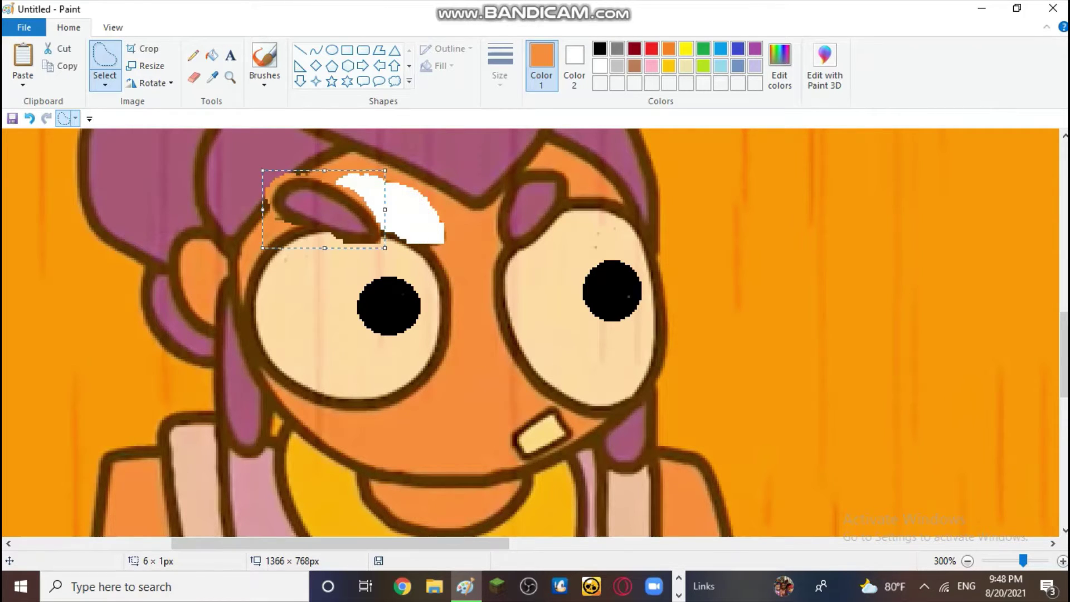
pyautogui.moveTo(385, 248)
pyautogui.mouseDown()
pyautogui.moveTo(399, 234)
pyautogui.moveTo(392, 220)
pyautogui.moveTo(355, 218)
pyautogui.moveTo(376, 230)
pyautogui.mouseUp()
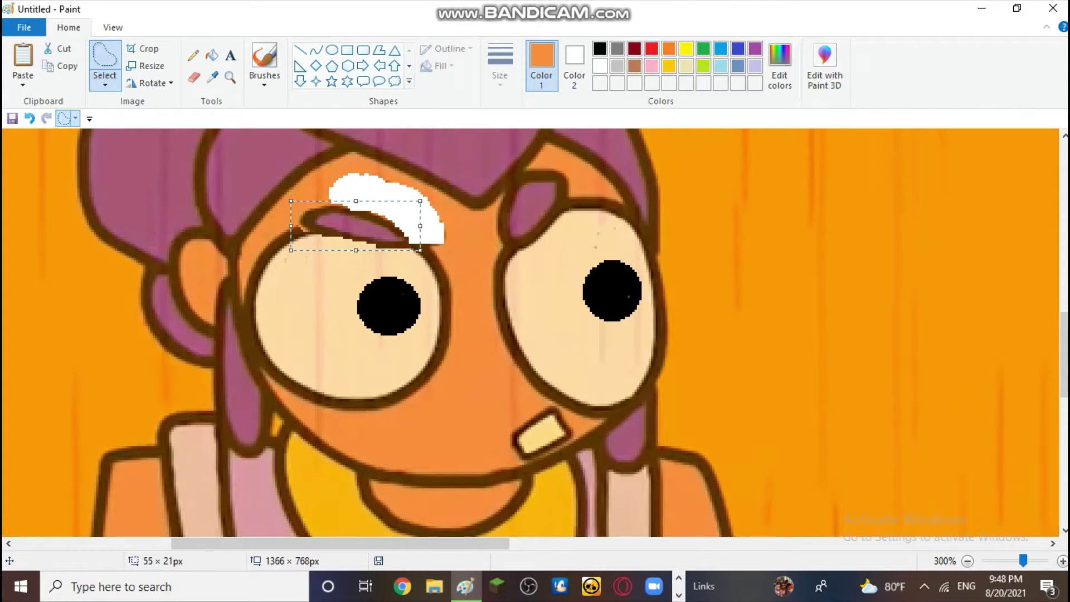
pyautogui.click(458, 277)
# Step: Try filling the white gap around the moved eyebrow with skin orange, twice undoing the fill and resampling the skin colour
pyautogui.click(212, 56)
pyautogui.click(391, 207)
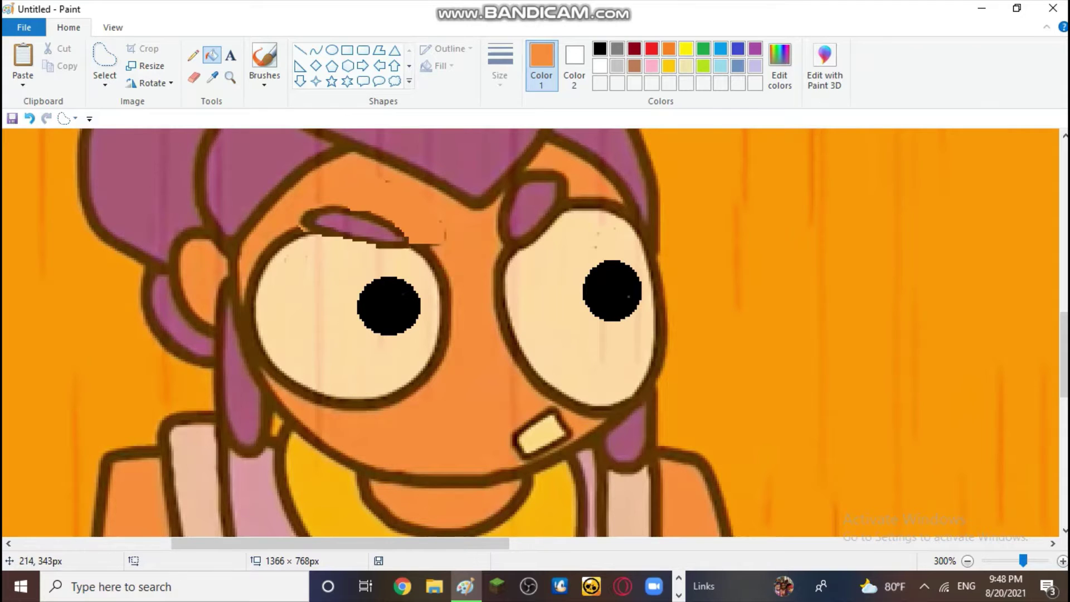
pyautogui.click(29, 118)
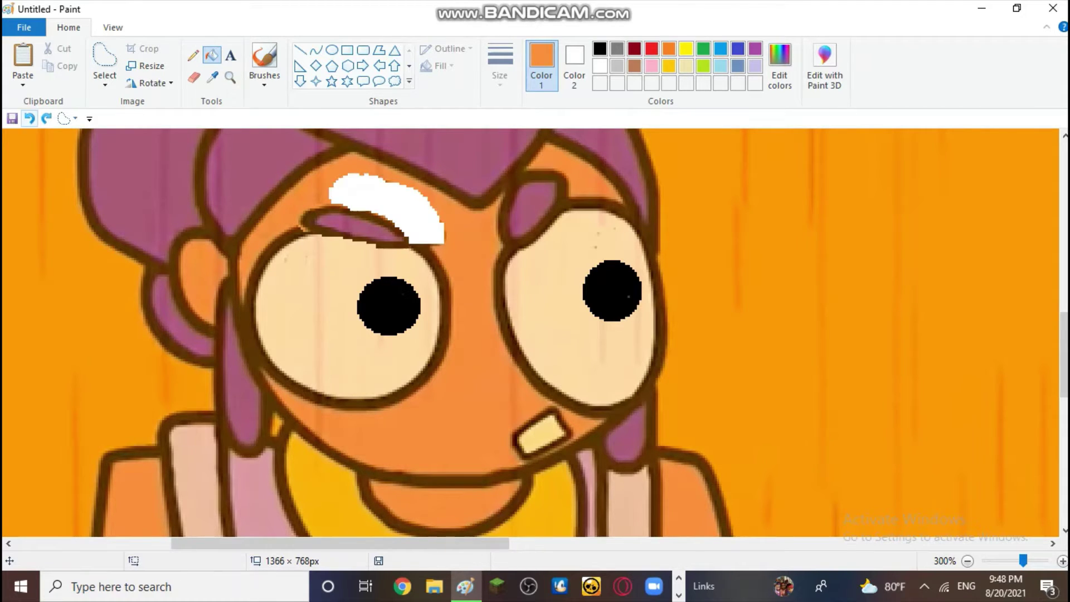
pyautogui.click(212, 77)
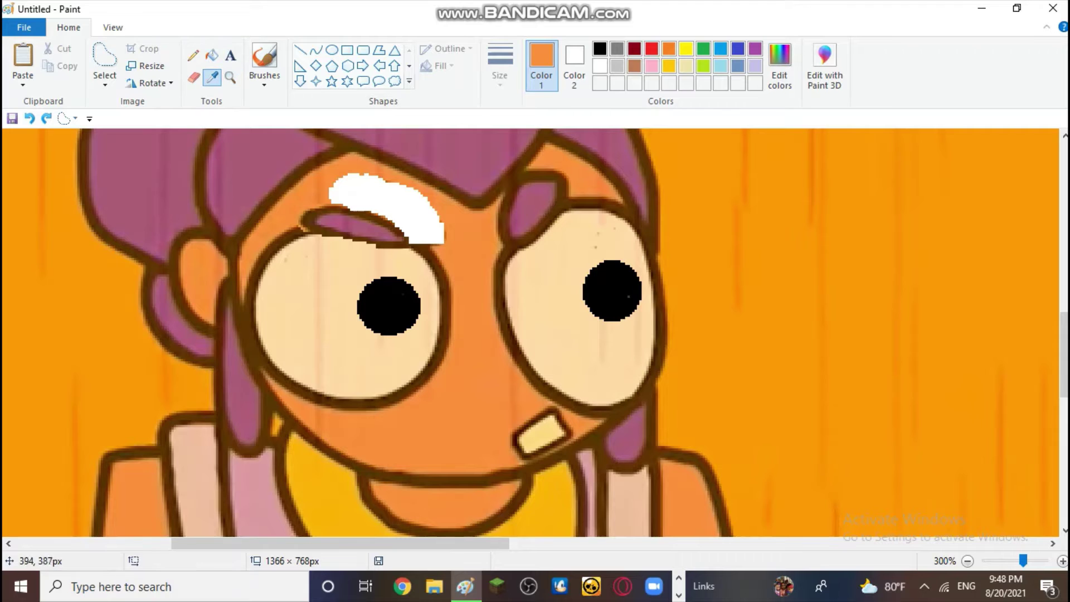
pyautogui.click(466, 231)
pyautogui.click(424, 229)
pyautogui.scroll(3, 430, 273)
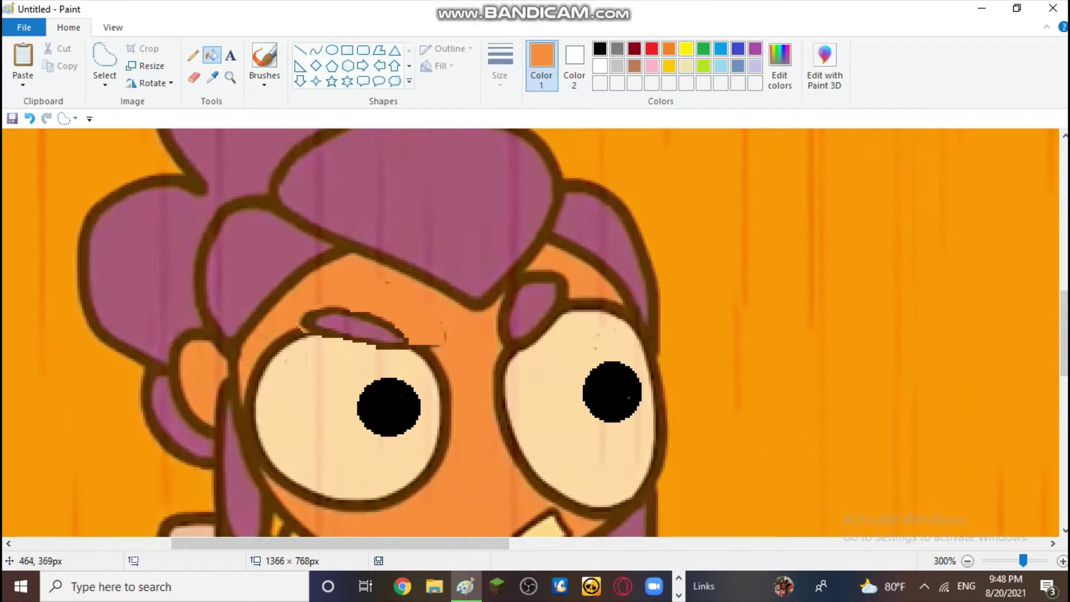
pyautogui.click(29, 118)
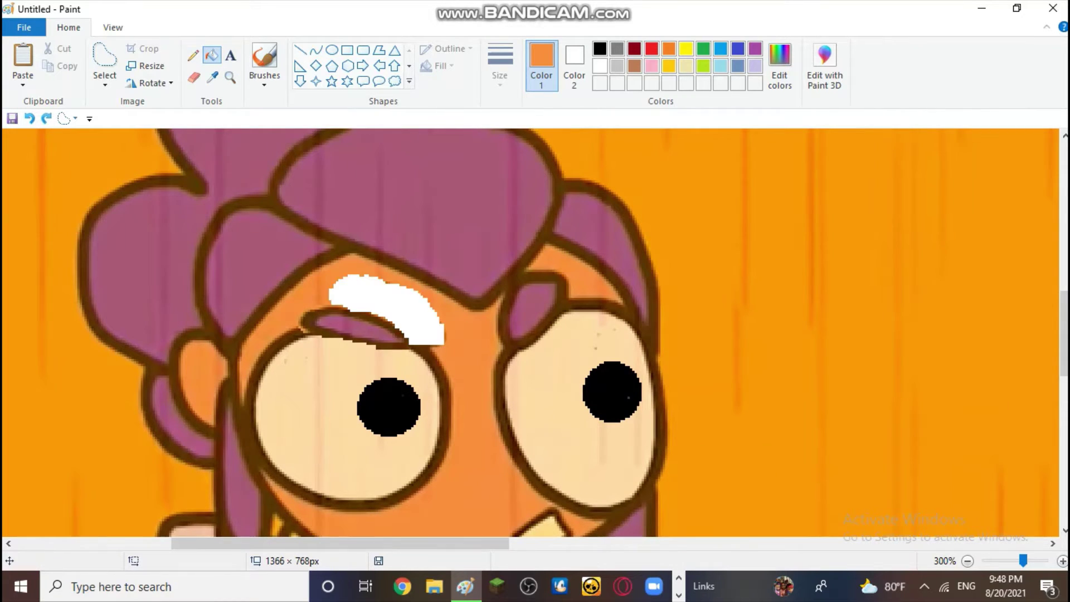
pyautogui.click(212, 78)
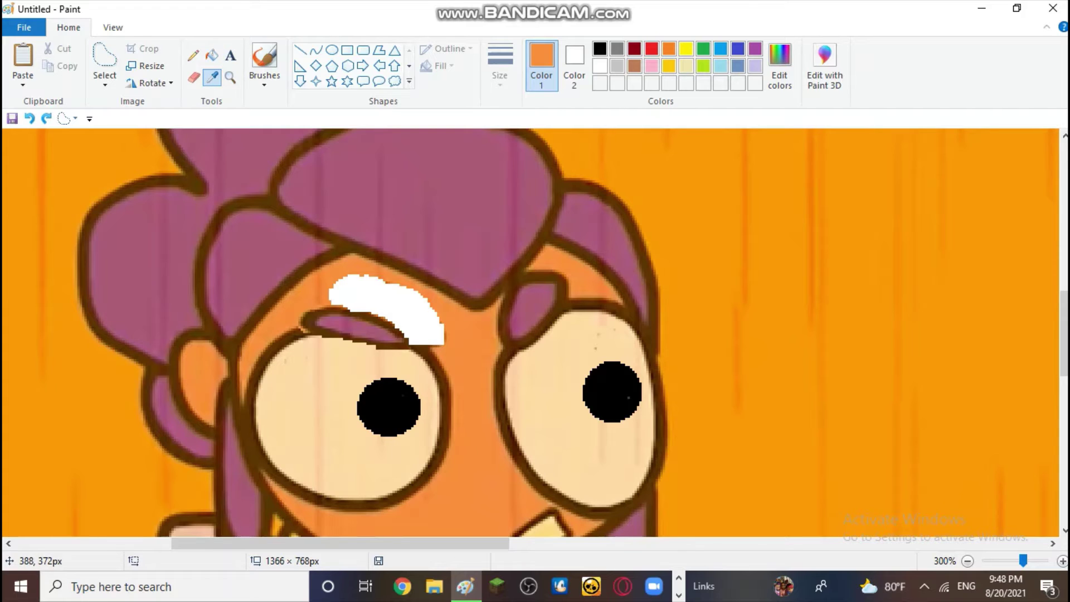
pyautogui.click(435, 302)
pyautogui.click(385, 303)
pyautogui.scroll(-3, 474, 295)
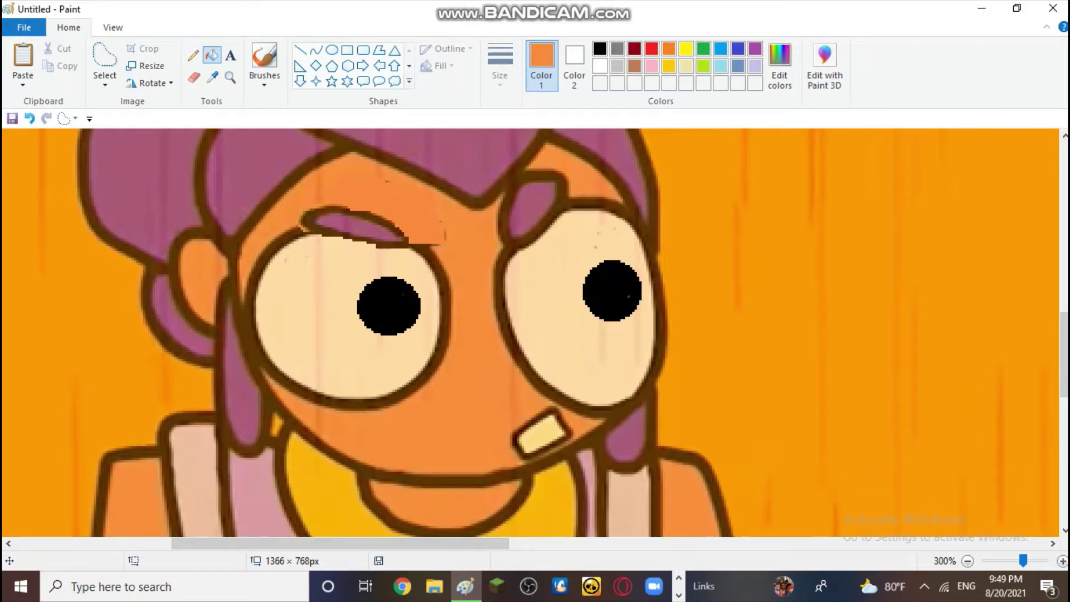
# Step: Try brushing sampled hair purple over the moved eyebrow's outer end, and undo back to the original eyebrow
pyautogui.click(212, 77)
pyautogui.click(234, 166)
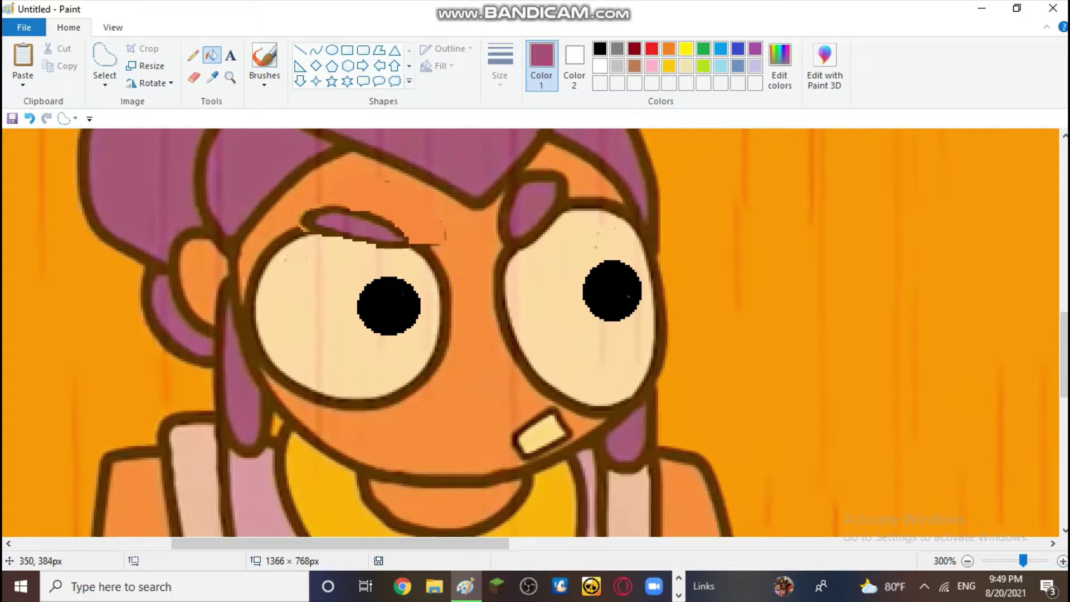
pyautogui.click(265, 62)
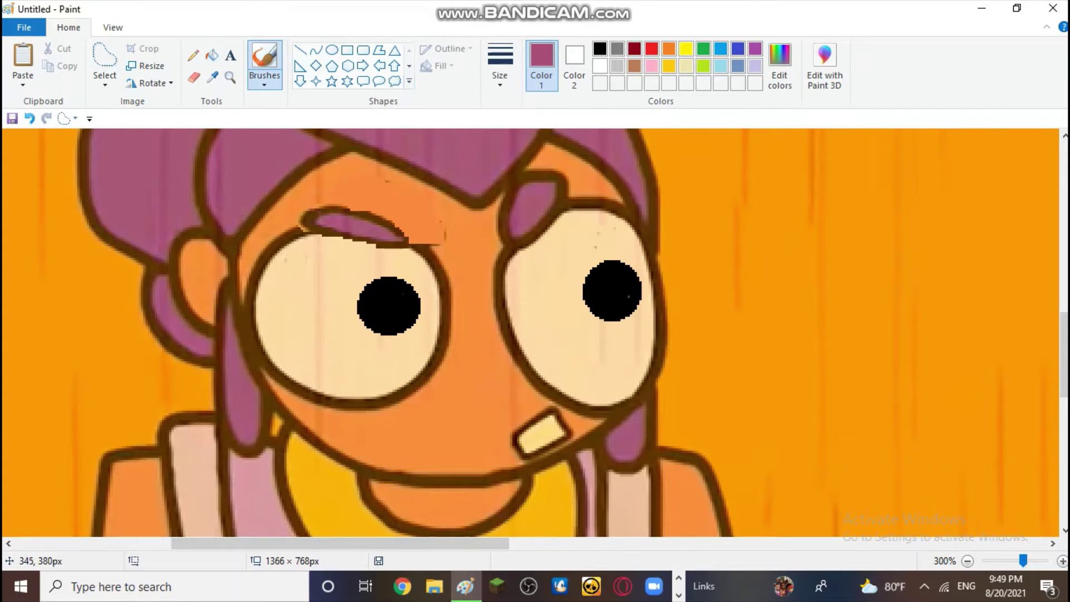
pyautogui.moveTo(304, 226)
pyautogui.mouseDown()
pyautogui.moveTo(293, 239)
pyautogui.moveTo(319, 213)
pyautogui.mouseUp()
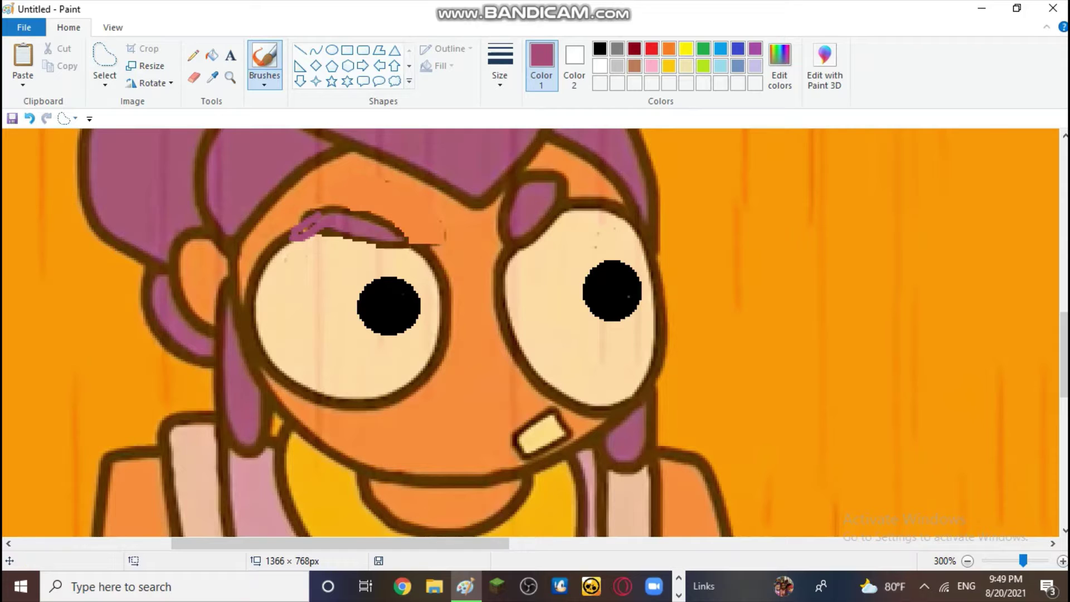
pyautogui.click(29, 118)
pyautogui.click(29, 118)
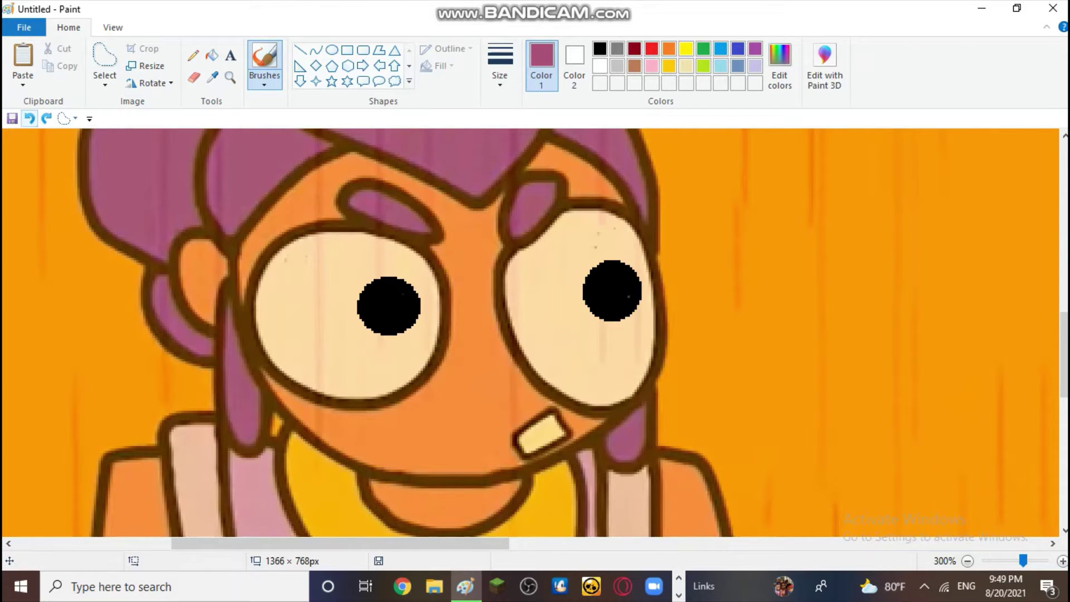
# Step: Try brushing a short black mouth line freehand on the left-hand character's face, and undo the stroke
pyautogui.scroll(-3, 593, 284)
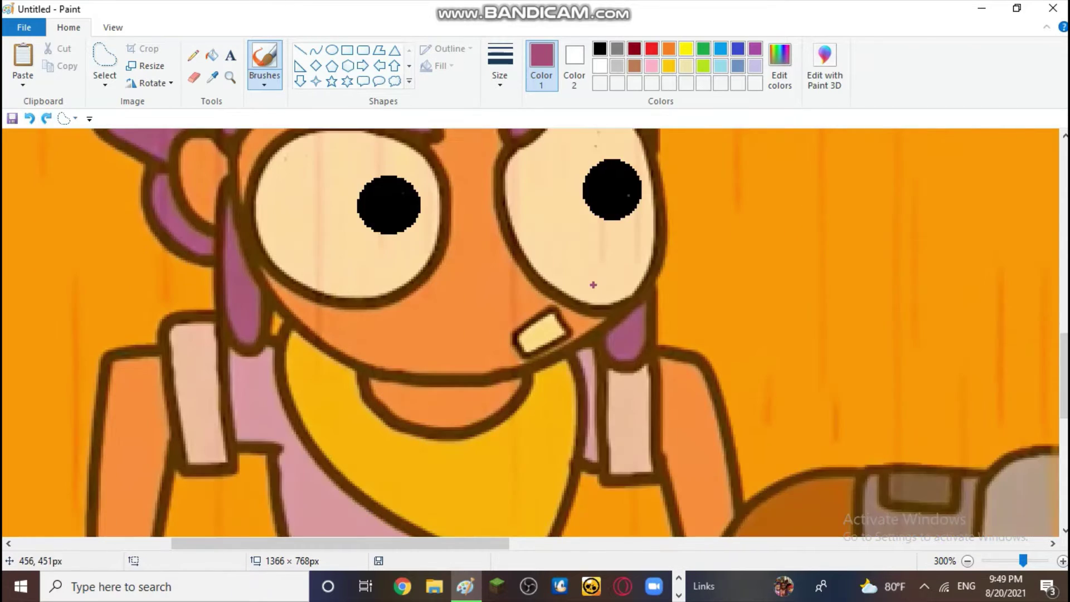
pyautogui.scroll(3, 490, 237)
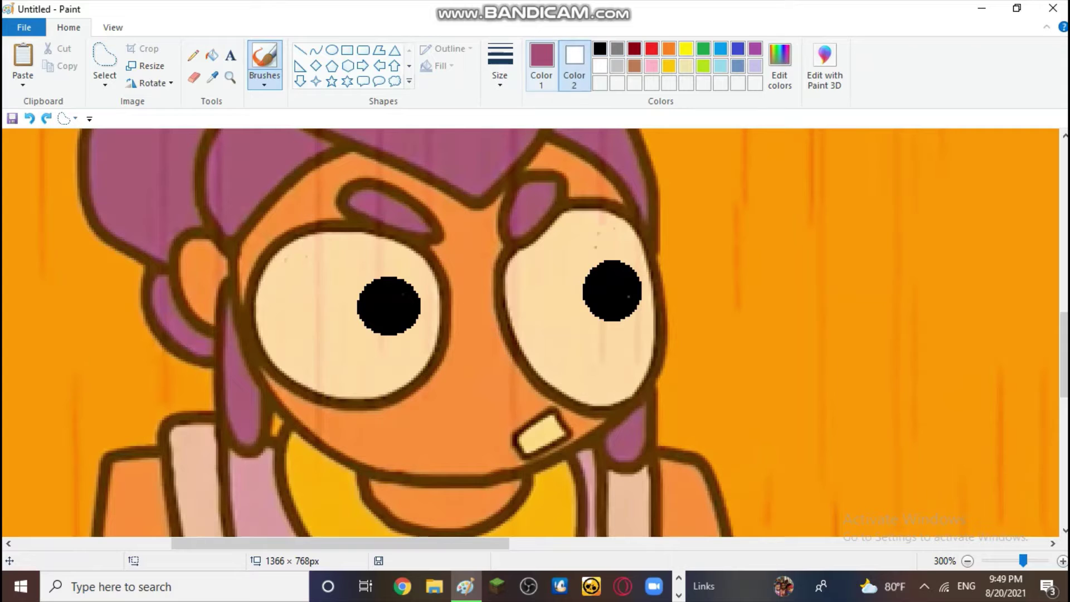
pyautogui.click(617, 48)
pyautogui.click(600, 48)
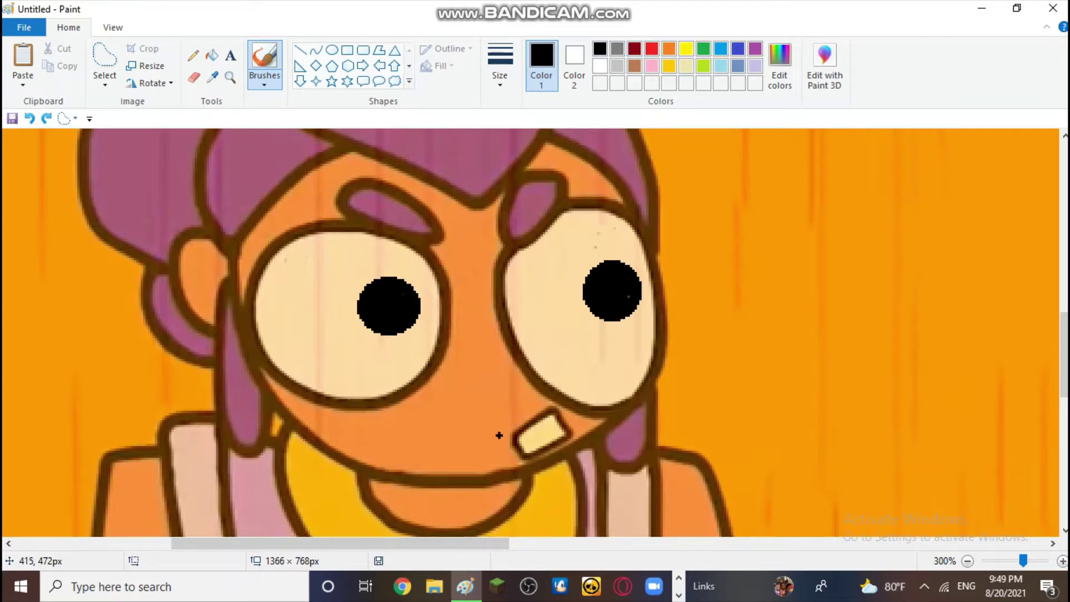
pyautogui.moveTo(412, 416); pyautogui.dragTo(487, 414)
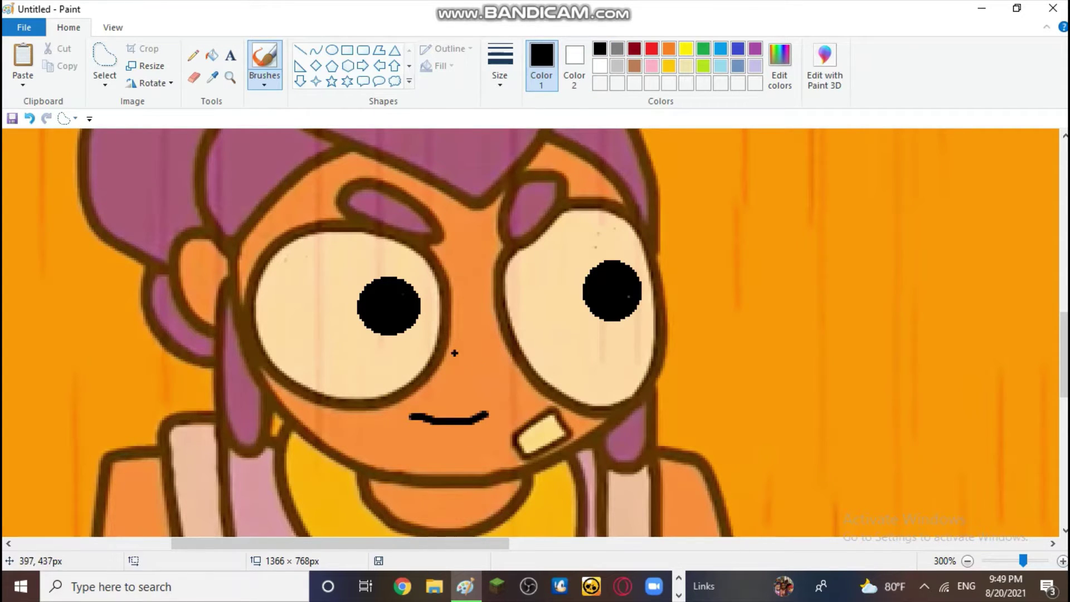
pyautogui.scroll(3, 455, 353)
pyautogui.scroll(-6, 862, 324)
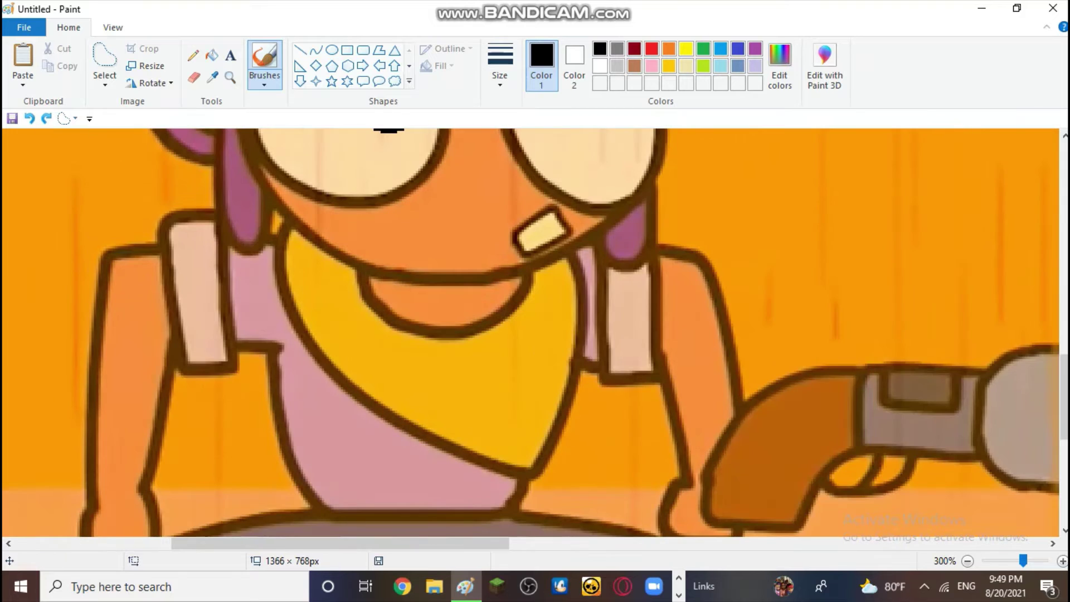
# Step: Try a straight black mouth line about 49 × 11 px running towards the cheek bandage, and discard it
pyautogui.click(316, 49)
pyautogui.click(301, 50)
pyautogui.scroll(3, 395, 258)
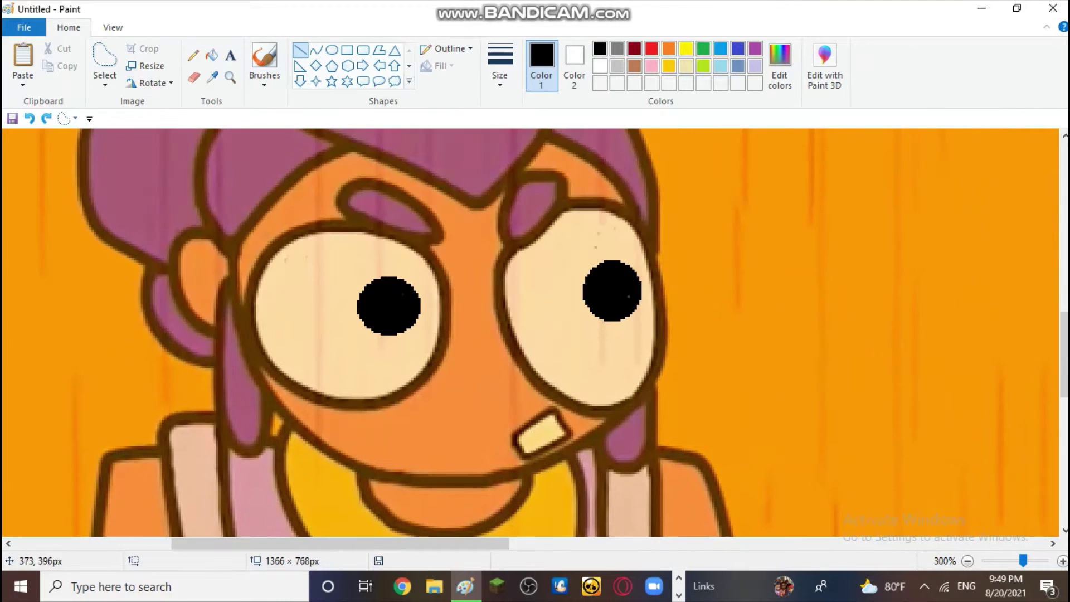
pyautogui.moveTo(403, 390)
pyautogui.mouseDown()
pyautogui.moveTo(426, 411)
pyautogui.moveTo(509, 432)
pyautogui.moveTo(519, 406)
pyautogui.mouseUp()
pyautogui.moveTo(455, 399)
pyautogui.mouseDown()
pyautogui.moveTo(444, 421)
pyautogui.moveTo(497, 456)
pyautogui.moveTo(506, 442)
pyautogui.moveTo(455, 427)
pyautogui.moveTo(467, 427)
pyautogui.mouseUp()
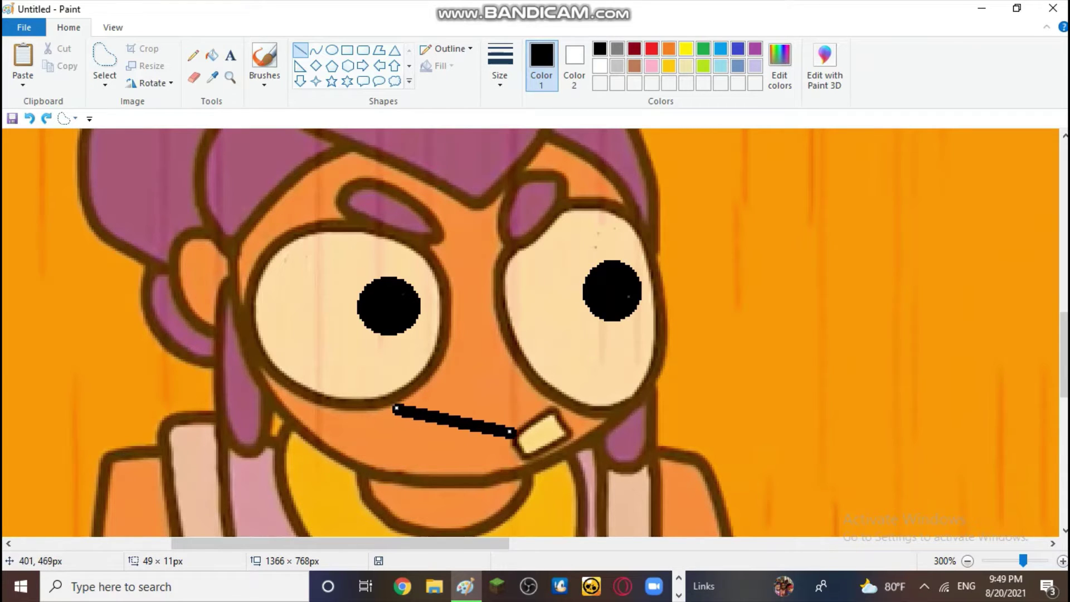
pyautogui.rightClick(467, 427)
pyautogui.click(506, 437)
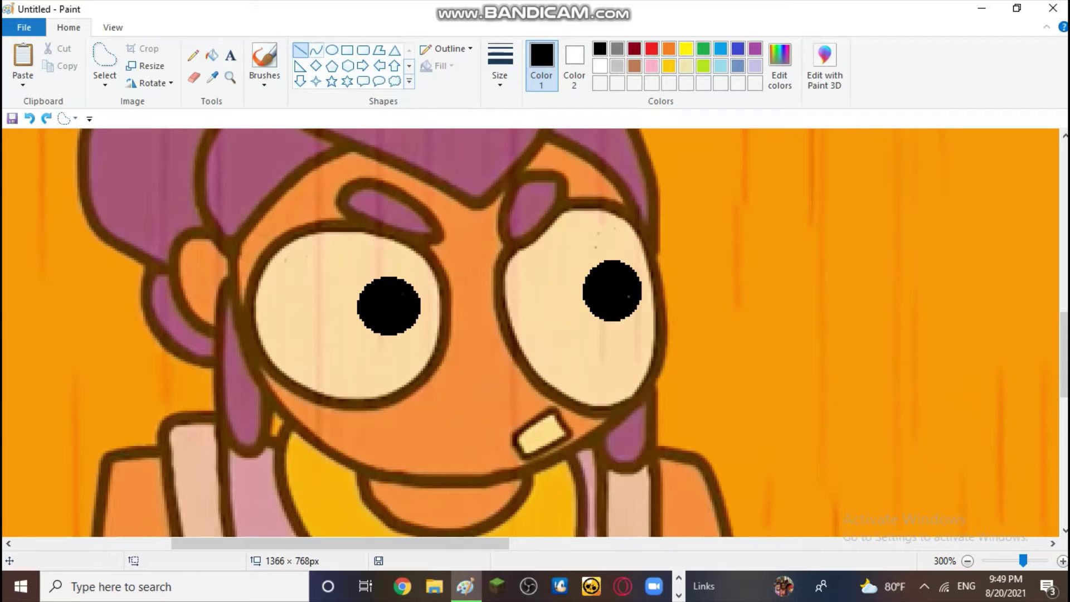
# Step: Draw a black mouth with the Curve tool beside the cheek bandage, bending the line into a lopsided smile
pyautogui.click(315, 50)
pyautogui.moveTo(434, 413); pyautogui.dragTo(522, 446)
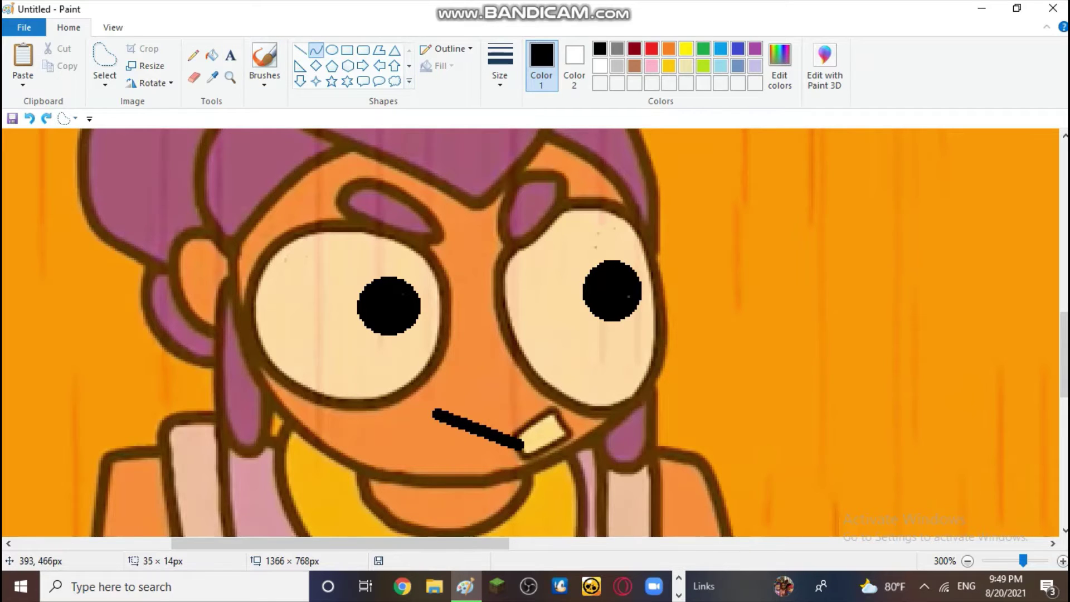
pyautogui.moveTo(445, 438)
pyautogui.mouseDown()
pyautogui.moveTo(443, 462)
pyautogui.moveTo(436, 435)
pyautogui.mouseUp()
pyautogui.click(457, 447)
pyautogui.click(741, 420)
# Step: Move the lower shotgun slightly down and closer to the left-hand character using a free-form selection around it
pyautogui.scroll(-3, 1014, 438)
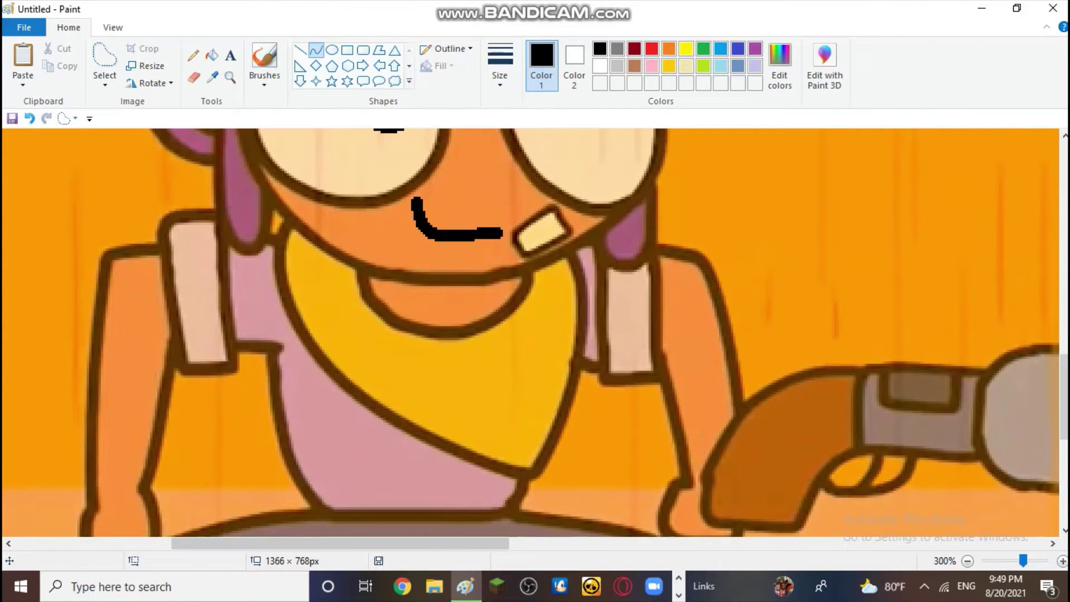
pyautogui.moveTo(356, 544); pyautogui.dragTo(482, 544)
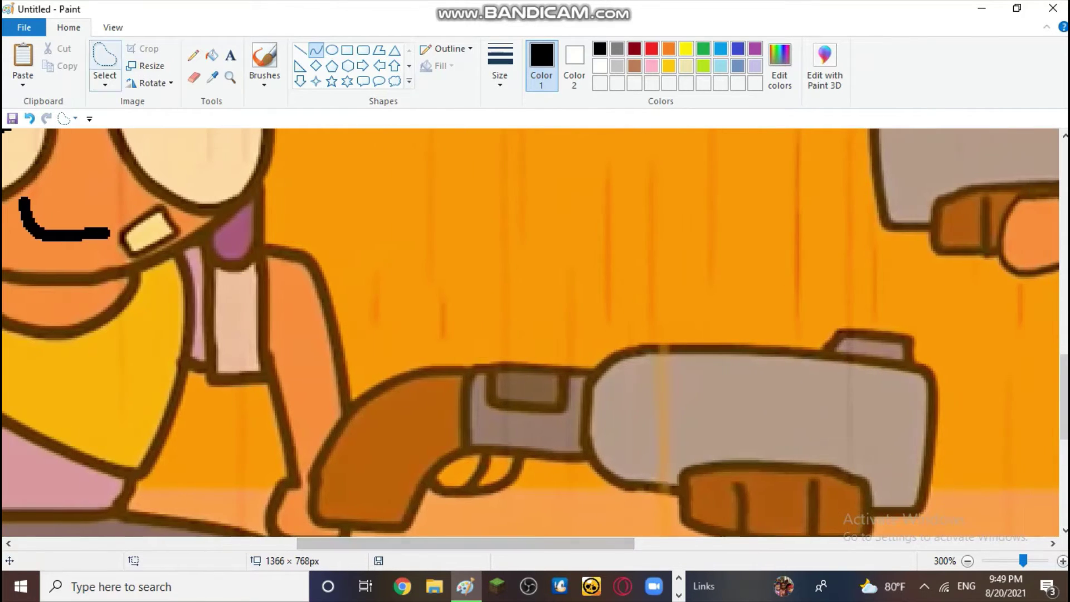
pyautogui.click(105, 57)
pyautogui.moveTo(395, 383)
pyautogui.mouseDown()
pyautogui.moveTo(850, 290)
pyautogui.moveTo(955, 312)
pyautogui.moveTo(974, 397)
pyautogui.moveTo(950, 535)
pyautogui.mouseUp()
pyautogui.moveTo(938, 595)
pyautogui.mouseDown()
pyautogui.moveTo(667, 586)
pyautogui.moveTo(564, 534)
pyautogui.moveTo(408, 553)
pyautogui.moveTo(313, 525)
pyautogui.moveTo(303, 482)
pyautogui.moveTo(330, 419)
pyautogui.moveTo(414, 359)
pyautogui.mouseUp()
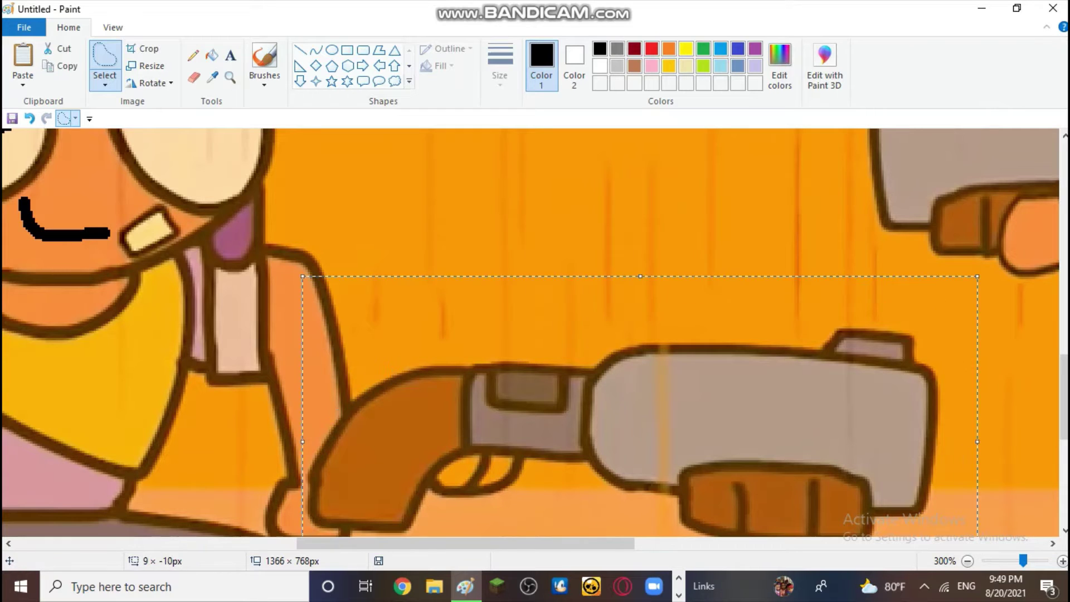
pyautogui.moveTo(697, 428); pyautogui.dragTo(648, 443)
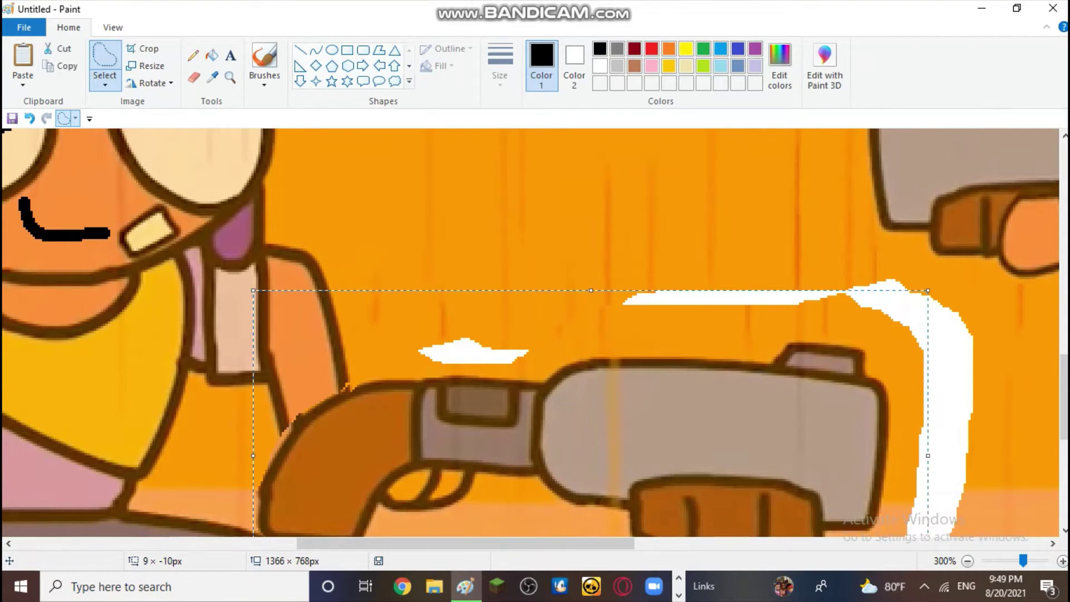
pyautogui.click(662, 217)
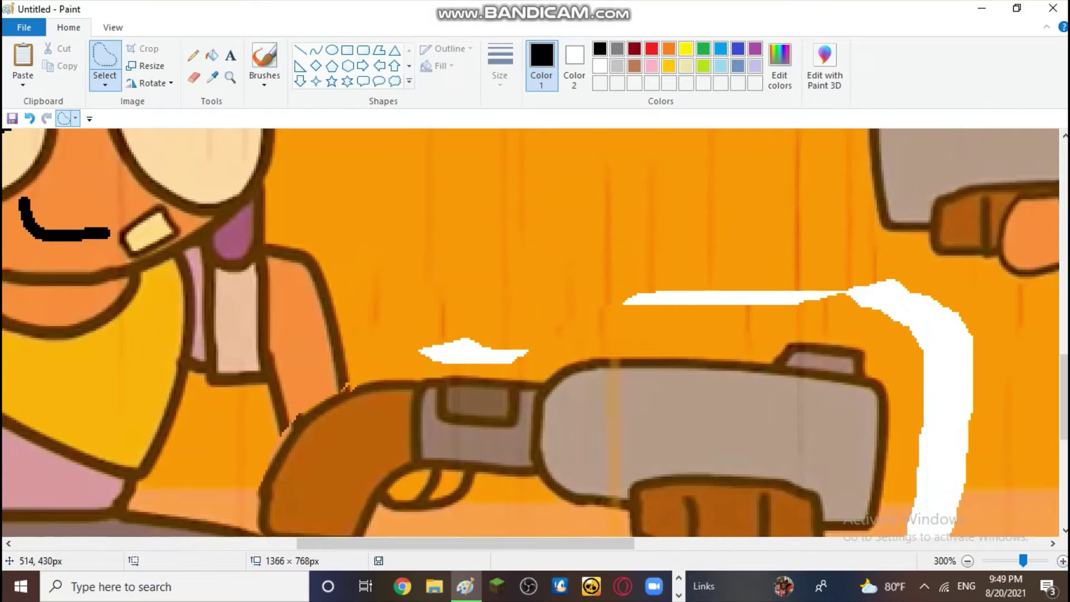
# Step: Fill the white gaps above and beside the lower shotgun with the orange sampled from the background
pyautogui.click(213, 77)
pyautogui.click(471, 279)
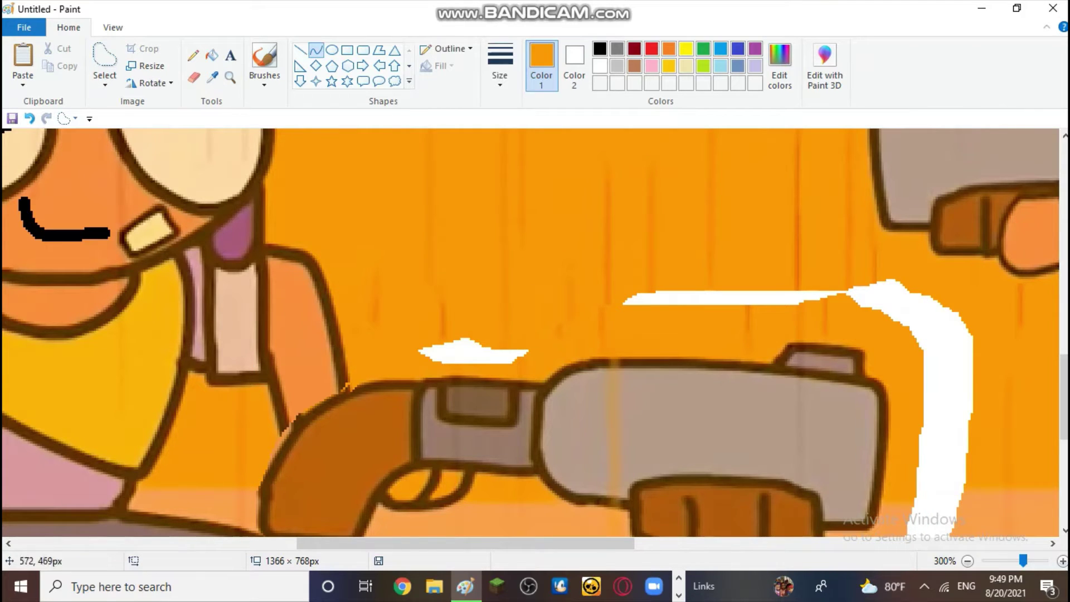
pyautogui.click(212, 54)
pyautogui.click(474, 352)
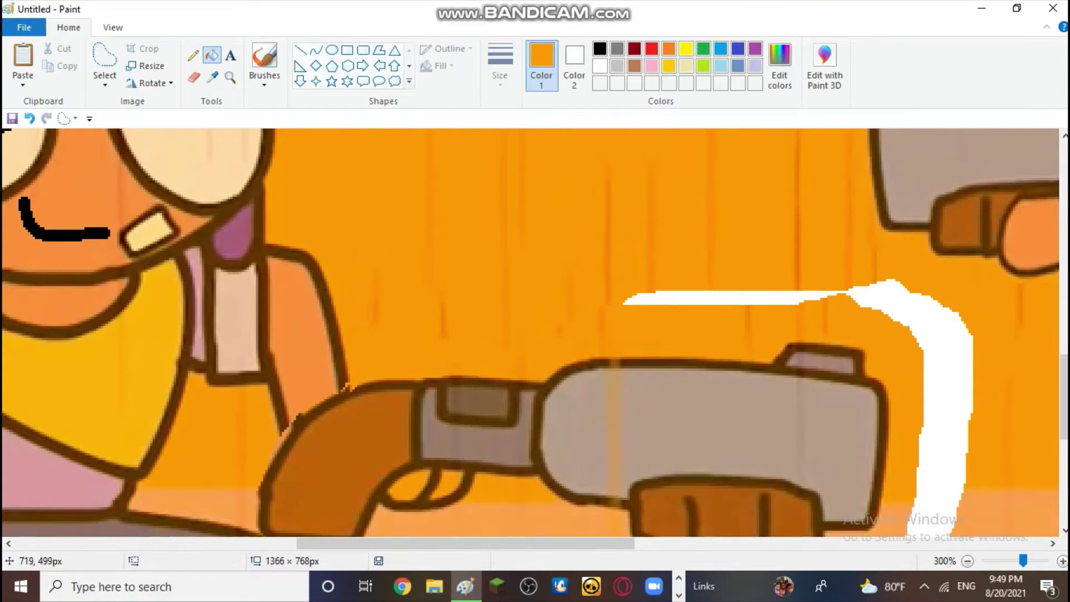
pyautogui.click(759, 299)
pyautogui.moveTo(1064, 392); pyautogui.dragTo(1064, 457)
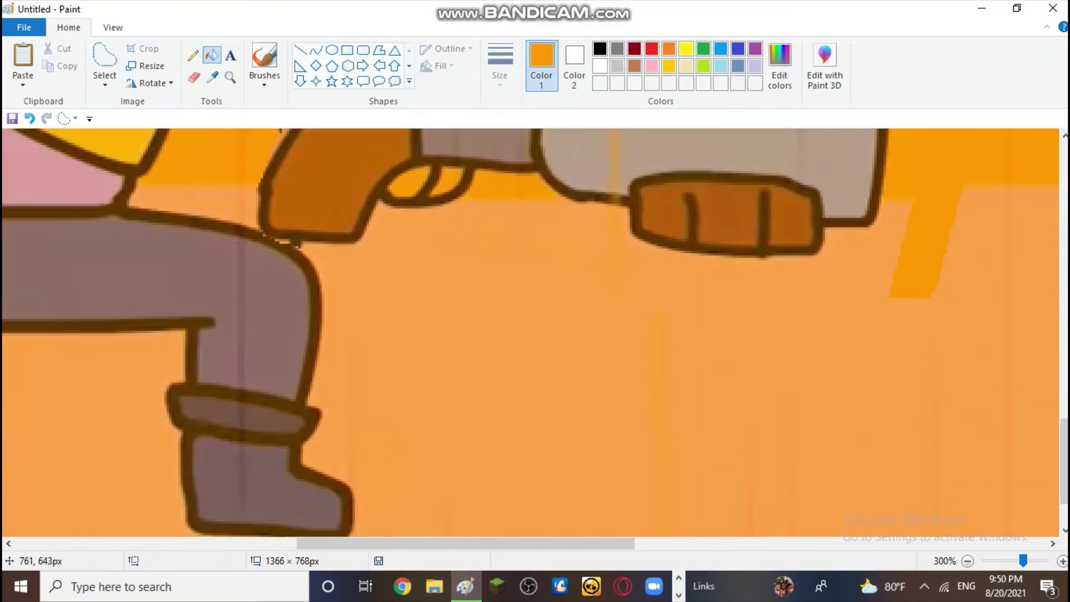
pyautogui.scroll(2, 530, 333)
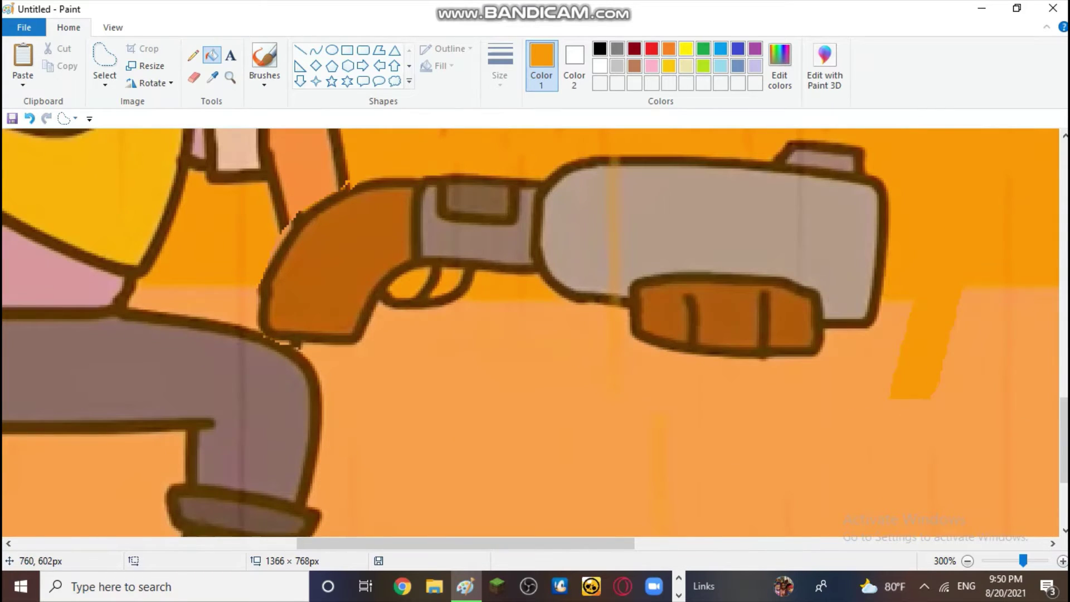
pyautogui.scroll(4, 530, 332)
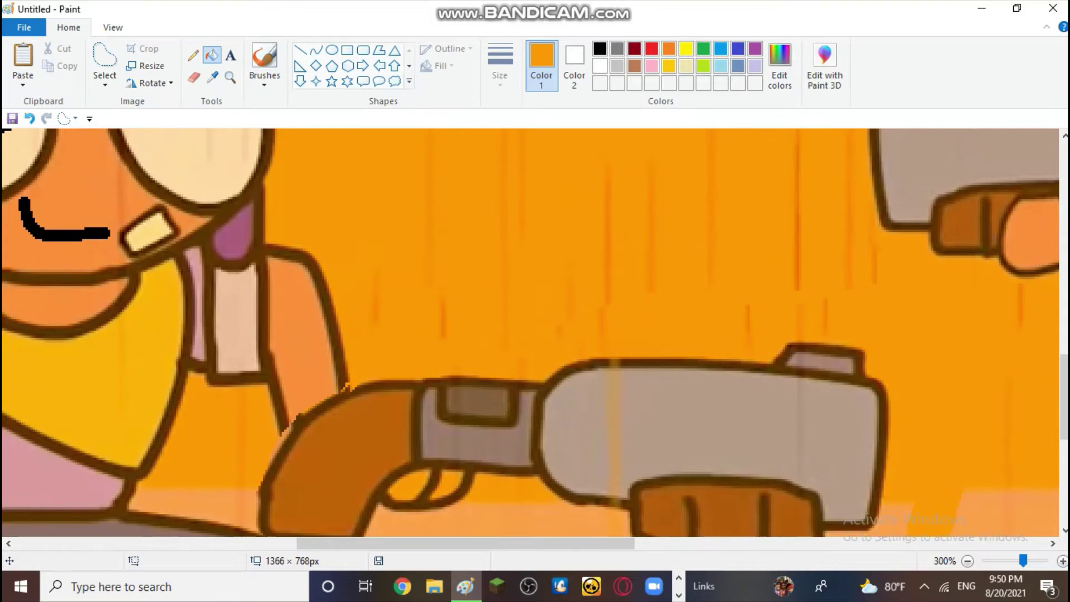
pyautogui.scroll(2, 852, 412)
# Step: Sample the skin orange from the left-hand character's arm beside the shotgun grip and switch to the brush
pyautogui.moveTo(559, 543); pyautogui.dragTo(494, 544)
pyautogui.scroll(-4, 530, 332)
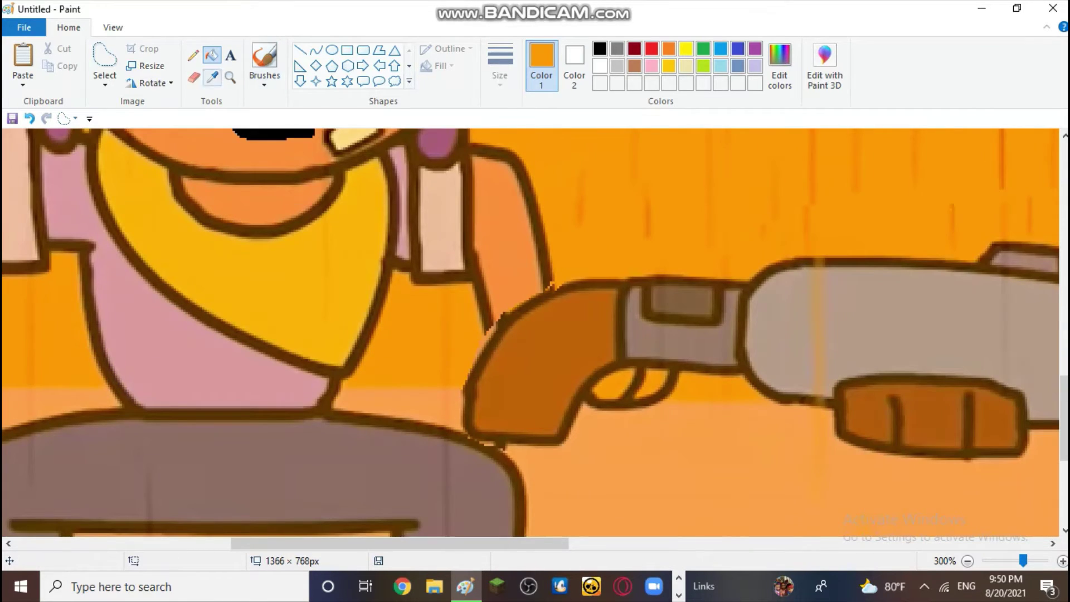
pyautogui.click(213, 78)
pyautogui.click(505, 285)
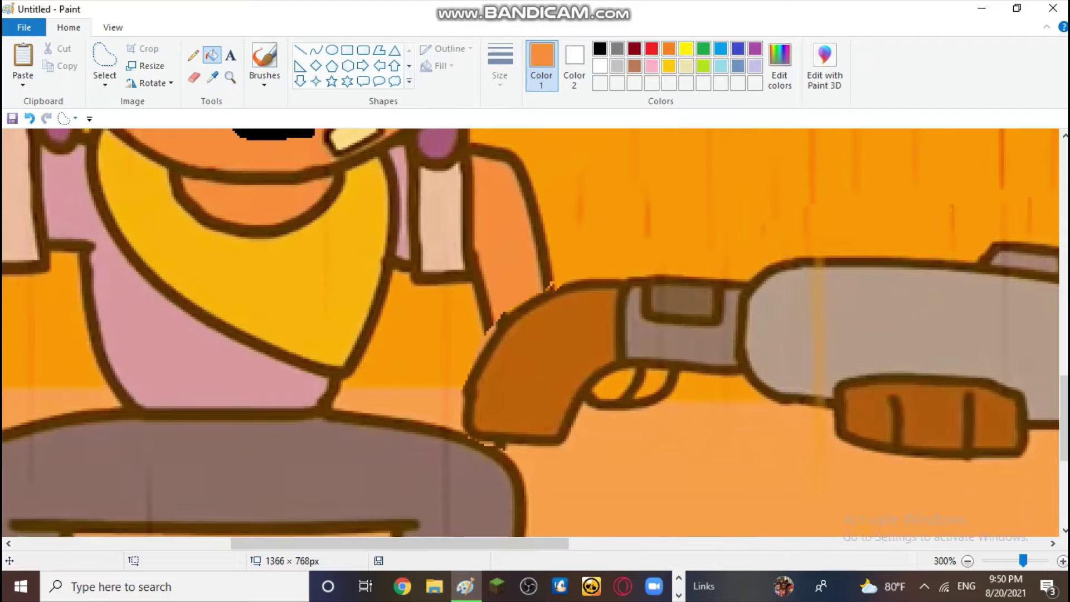
pyautogui.click(265, 58)
# Step: Try brushing a skin-coloured hand outline on the lower shotgun's grip twice, undoing each attempt
pyautogui.moveTo(586, 381)
pyautogui.mouseDown()
pyautogui.moveTo(555, 367)
pyautogui.moveTo(536, 385)
pyautogui.moveTo(530, 425)
pyautogui.moveTo(541, 435)
pyautogui.moveTo(564, 425)
pyautogui.mouseUp()
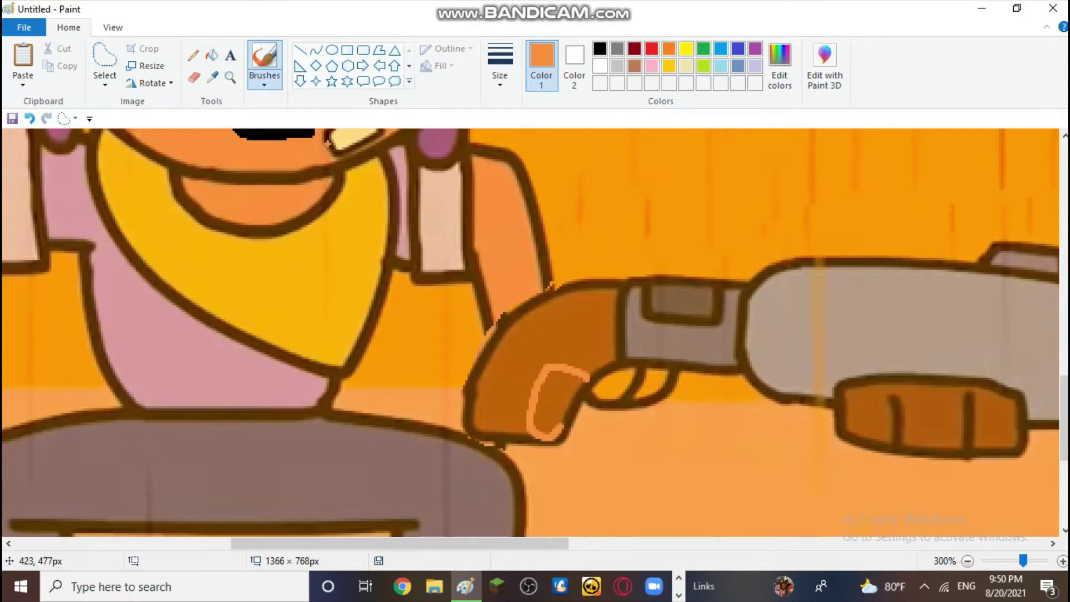
pyautogui.click(29, 118)
pyautogui.moveTo(593, 369)
pyautogui.mouseDown()
pyautogui.moveTo(574, 349)
pyautogui.moveTo(559, 358)
pyautogui.moveTo(560, 376)
pyautogui.moveTo(536, 362)
pyautogui.moveTo(508, 394)
pyautogui.moveTo(564, 427)
pyautogui.moveTo(587, 381)
pyautogui.mouseUp()
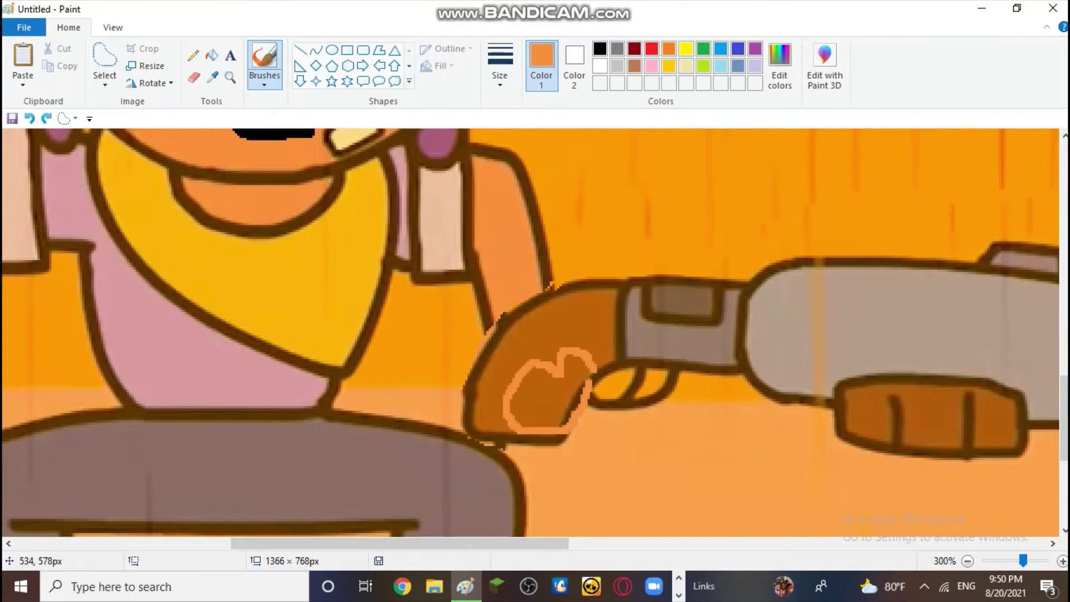
pyautogui.click(29, 118)
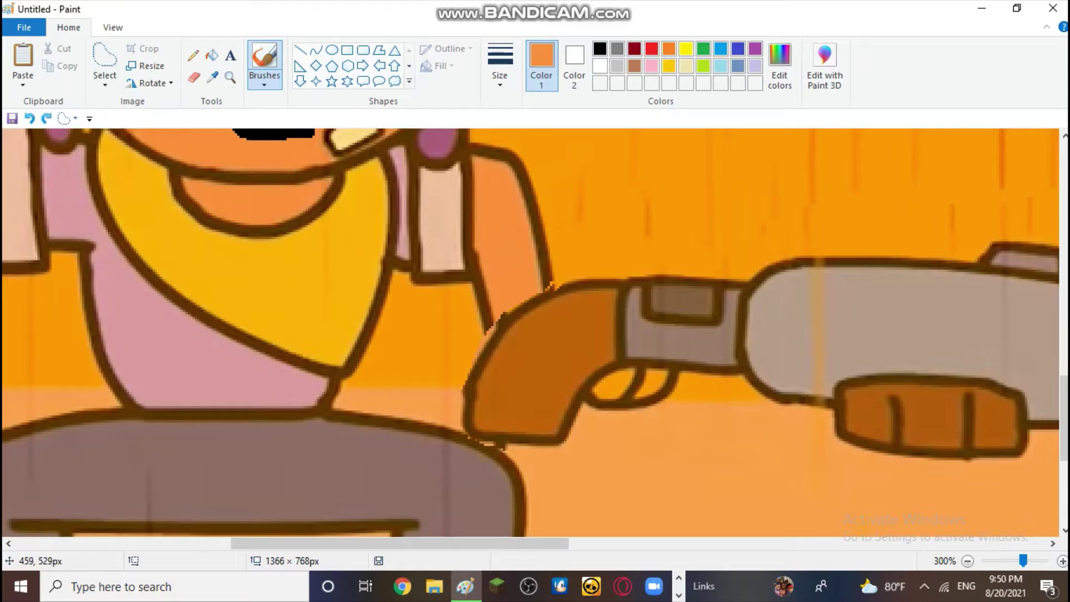
# Step: Paint a small fist in skin orange on the lower shotgun's grip near the trigger guard, outlining it and filling it solid
pyautogui.moveTo(586, 385)
pyautogui.mouseDown()
pyautogui.moveTo(560, 349)
pyautogui.moveTo(555, 366)
pyautogui.moveTo(522, 360)
pyautogui.moveTo(509, 385)
pyautogui.moveTo(562, 412)
pyautogui.mouseUp()
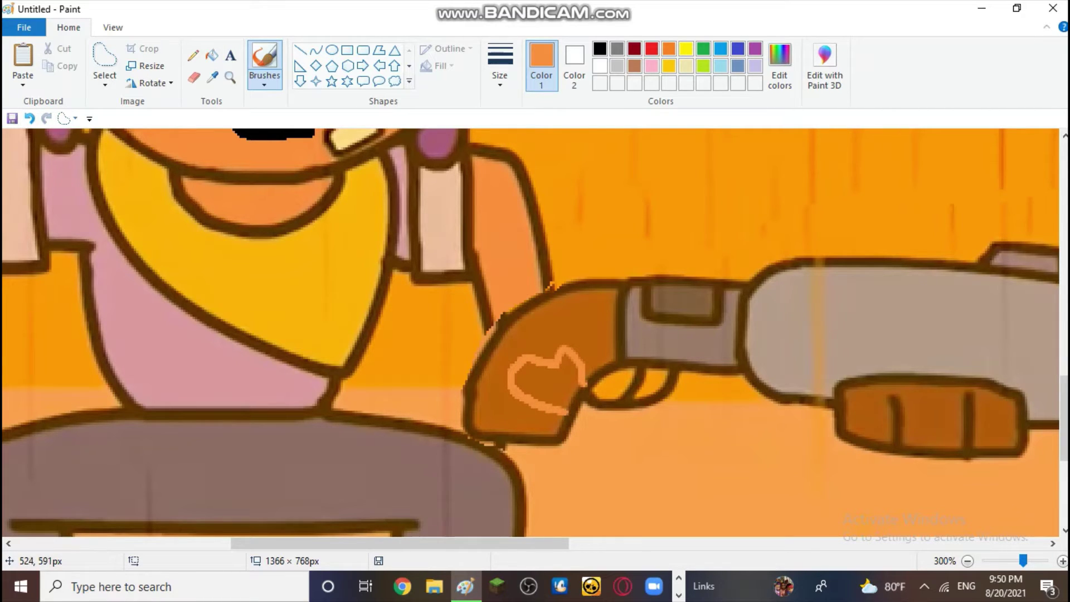
pyautogui.click(211, 55)
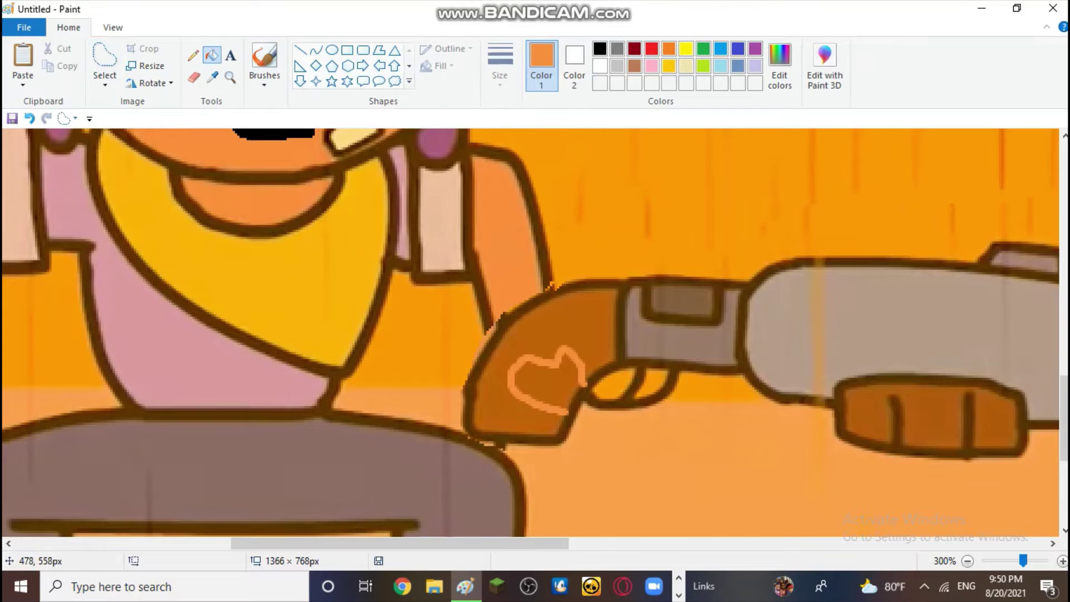
pyautogui.click(529, 374)
pyautogui.click(265, 62)
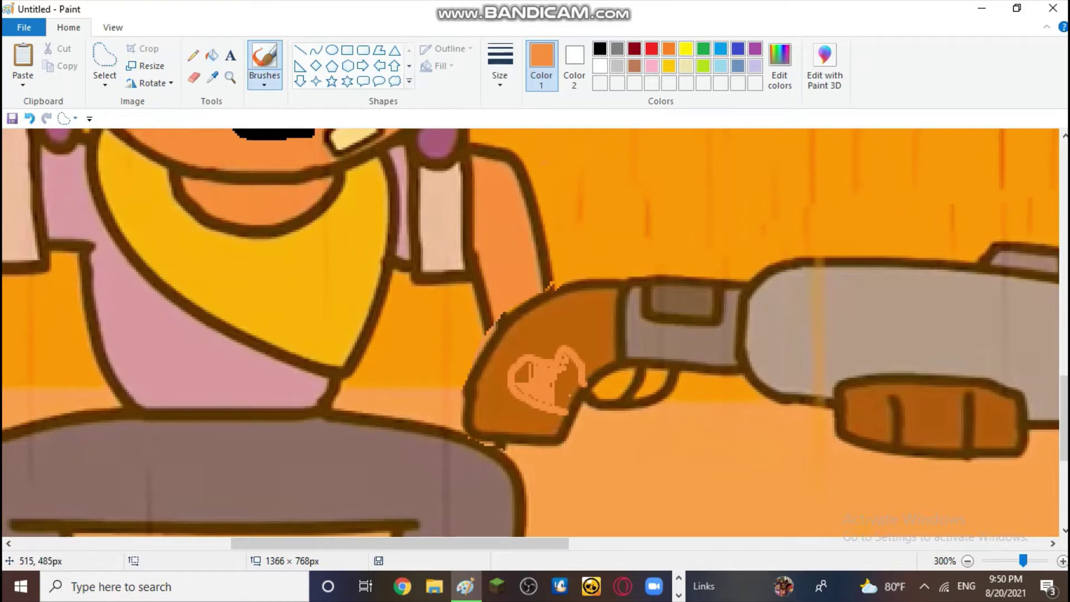
pyautogui.moveTo(580, 384)
pyautogui.mouseDown()
pyautogui.moveTo(583, 406)
pyautogui.moveTo(577, 397)
pyautogui.moveTo(568, 407)
pyautogui.mouseUp()
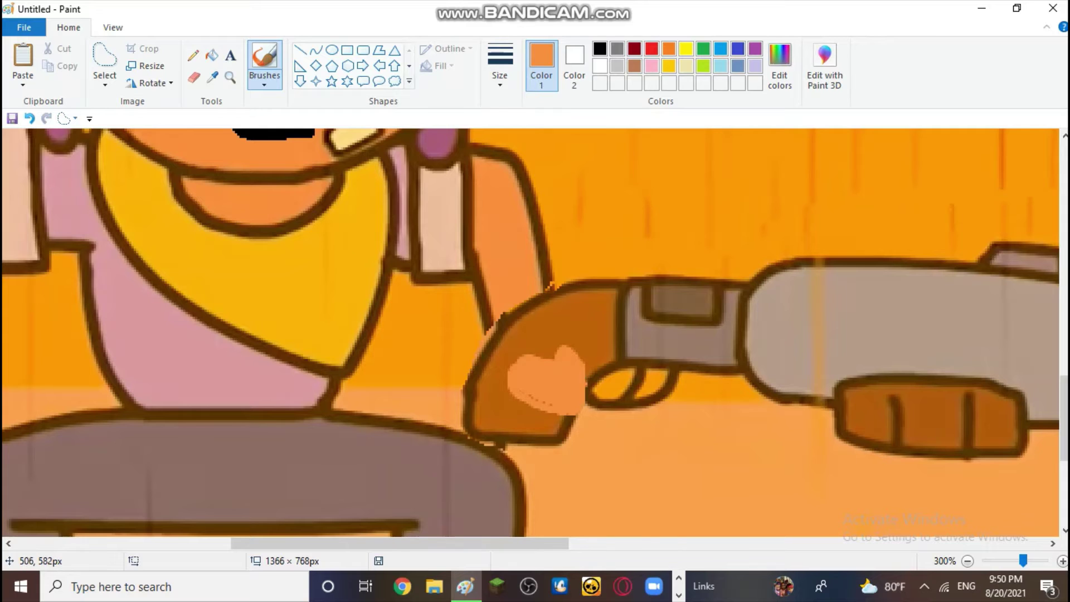
# Step: Outline the painted fist on the shotgun grip with a brush in dark brown sampled from the picture's outlines
pyautogui.scroll(3, 535, 333)
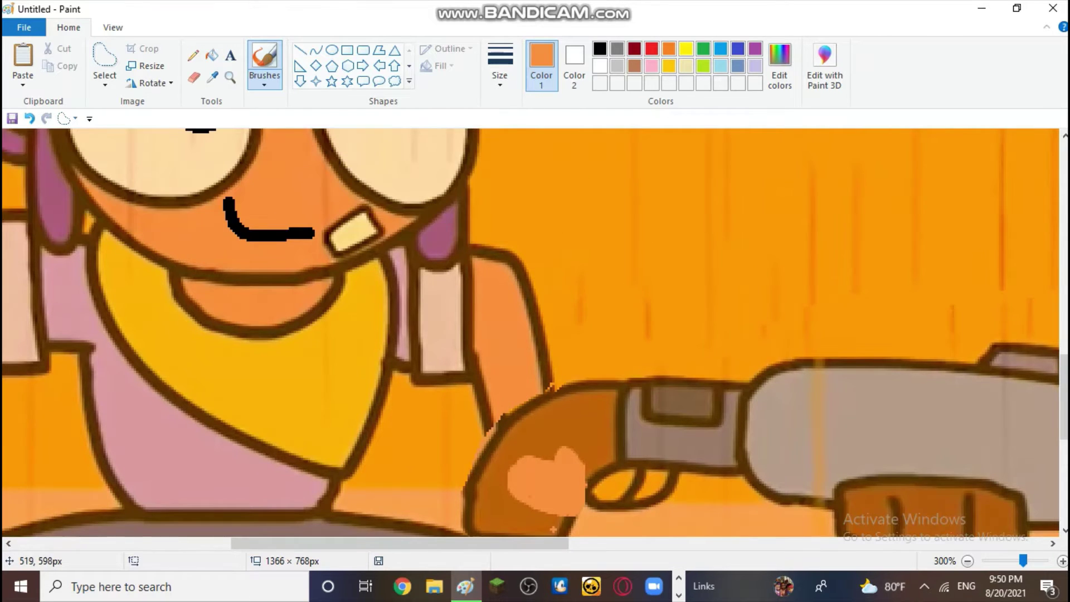
pyautogui.scroll(-5, 554, 528)
pyautogui.scroll(8, 555, 501)
pyautogui.scroll(-8, 554, 505)
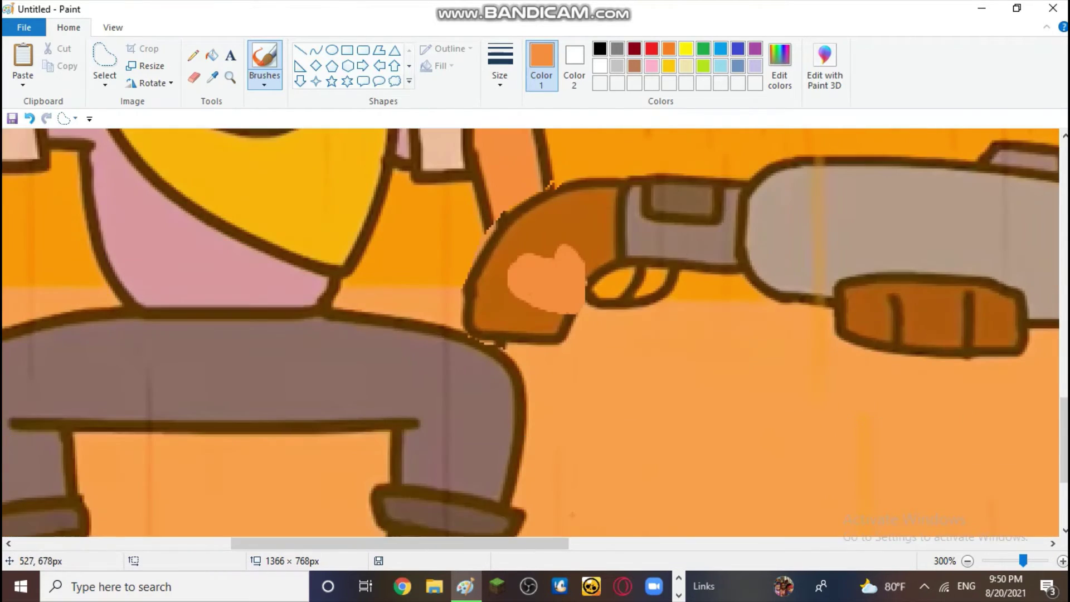
pyautogui.hscroll(-6, 539, 521)
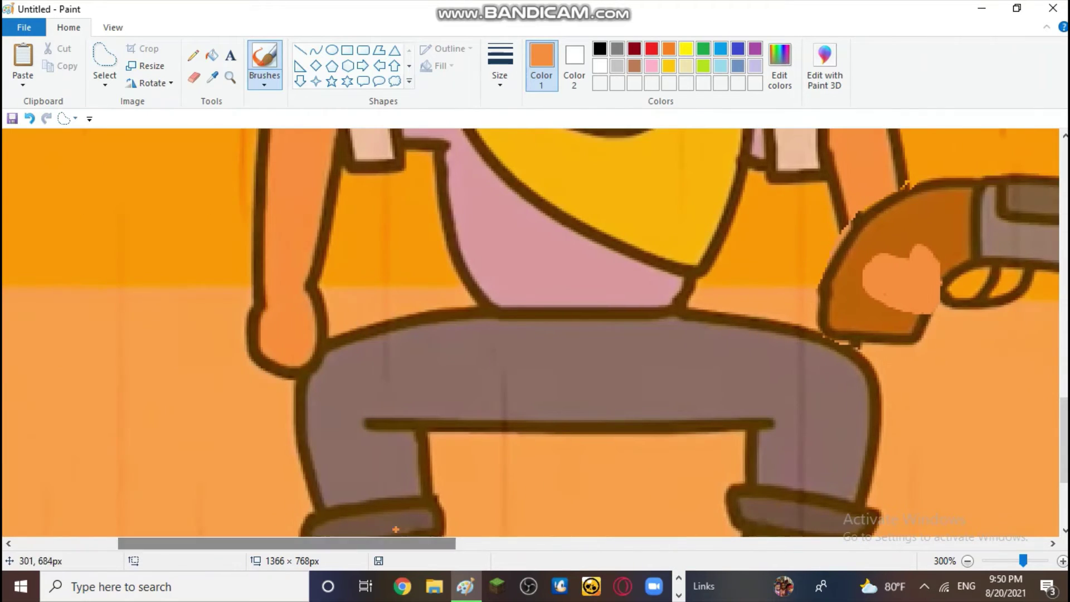
pyautogui.scroll(3, 538, 521)
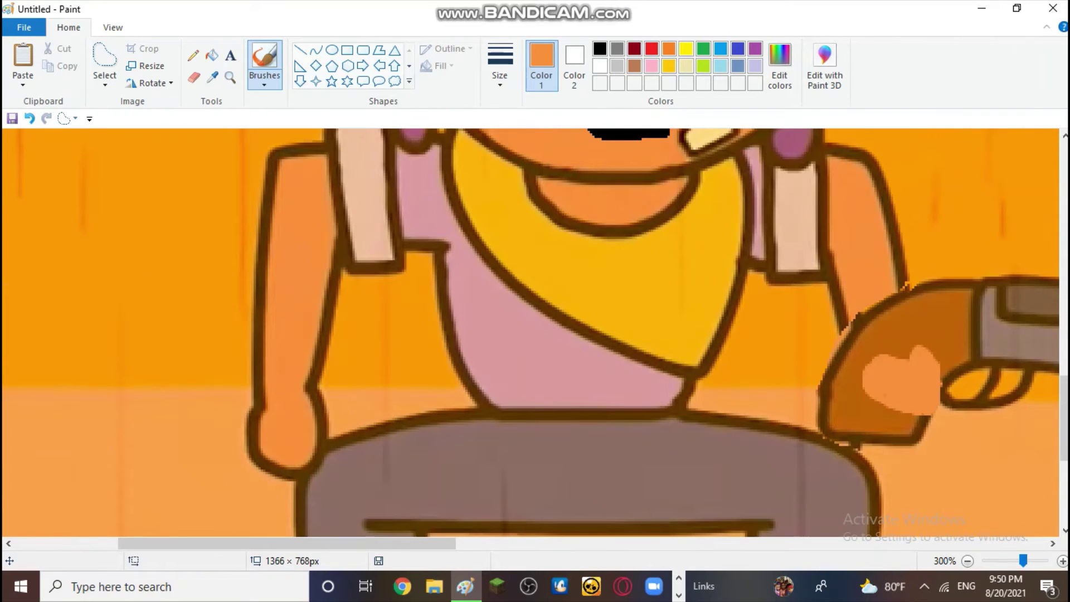
pyautogui.click(212, 78)
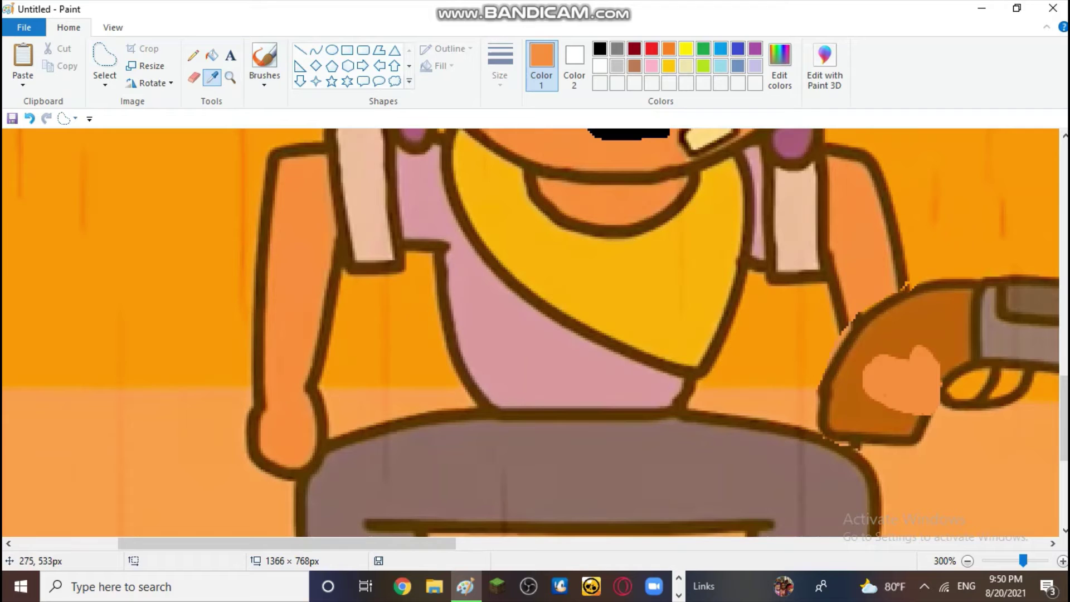
pyautogui.click(501, 293)
pyautogui.moveTo(940, 372)
pyautogui.mouseDown()
pyautogui.moveTo(919, 341)
pyautogui.moveTo(868, 360)
pyautogui.moveTo(862, 397)
pyautogui.moveTo(907, 420)
pyautogui.moveTo(940, 399)
pyautogui.moveTo(941, 373)
pyautogui.mouseUp()
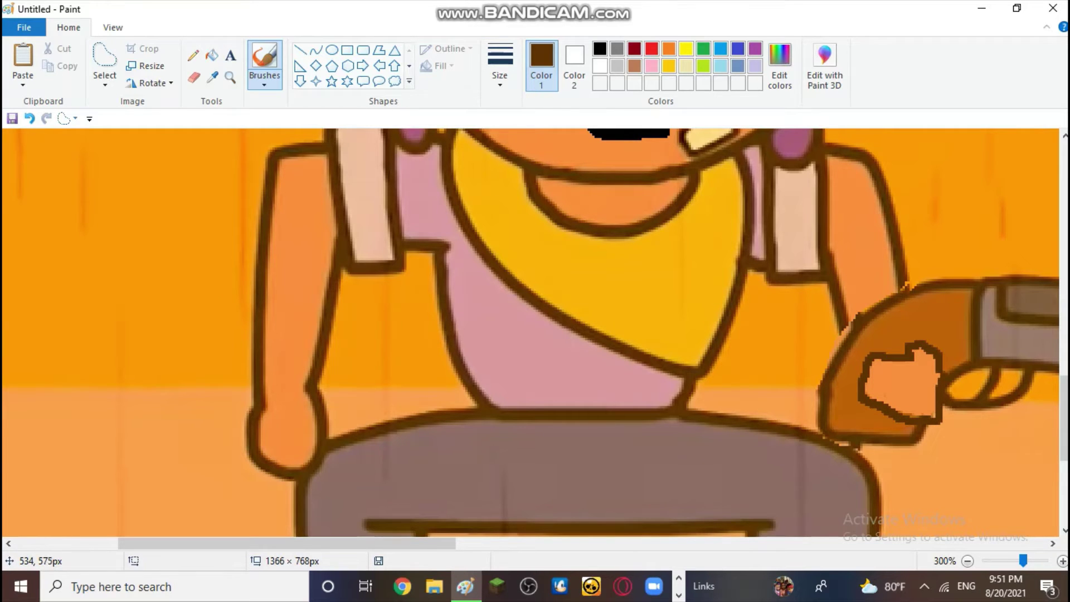
# Step: Review the left-hand character's repainted face together with the new hand on the shotgun grip
pyautogui.scroll(-4, 628, 360)
pyautogui.scroll(6, 915, 449)
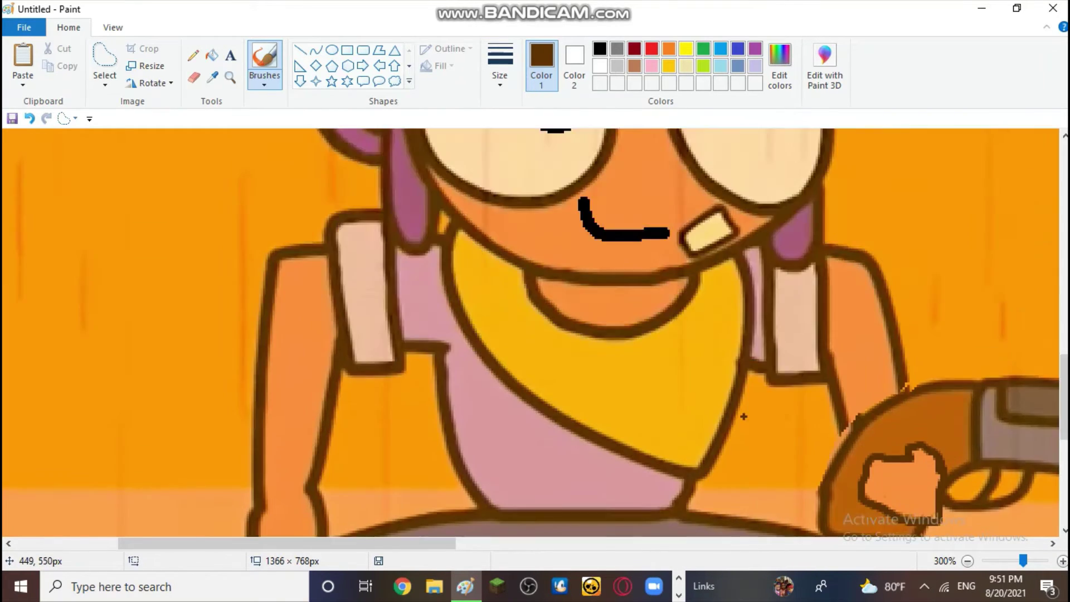
pyautogui.scroll(-6, 743, 413)
pyautogui.scroll(8, 425, 303)
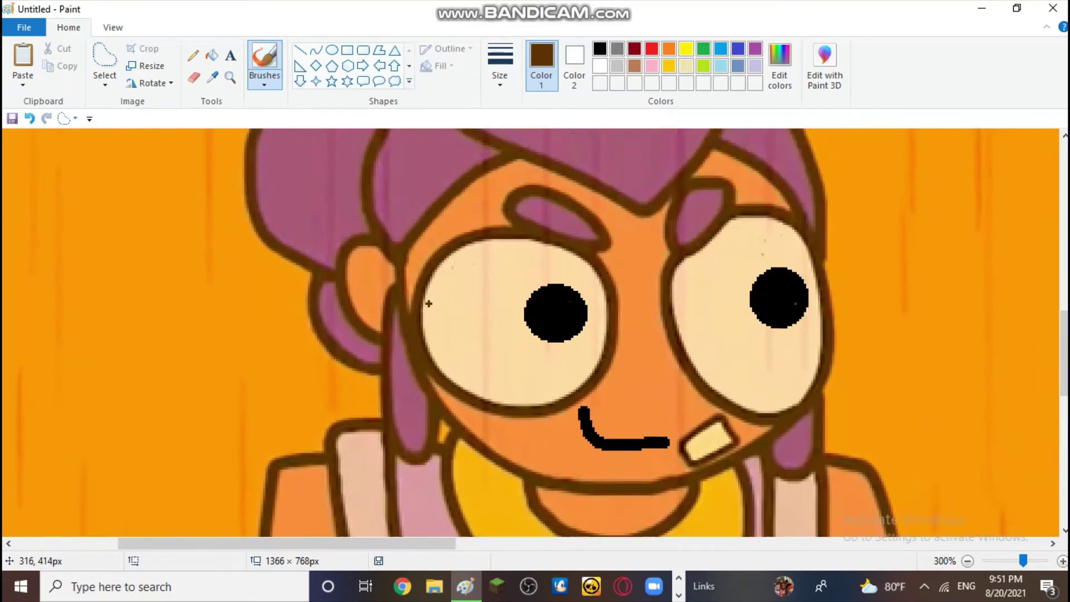
pyautogui.scroll(-2, 12, 353)
pyautogui.scroll(-2, 53, 367)
pyautogui.hscroll(3, 52, 367)
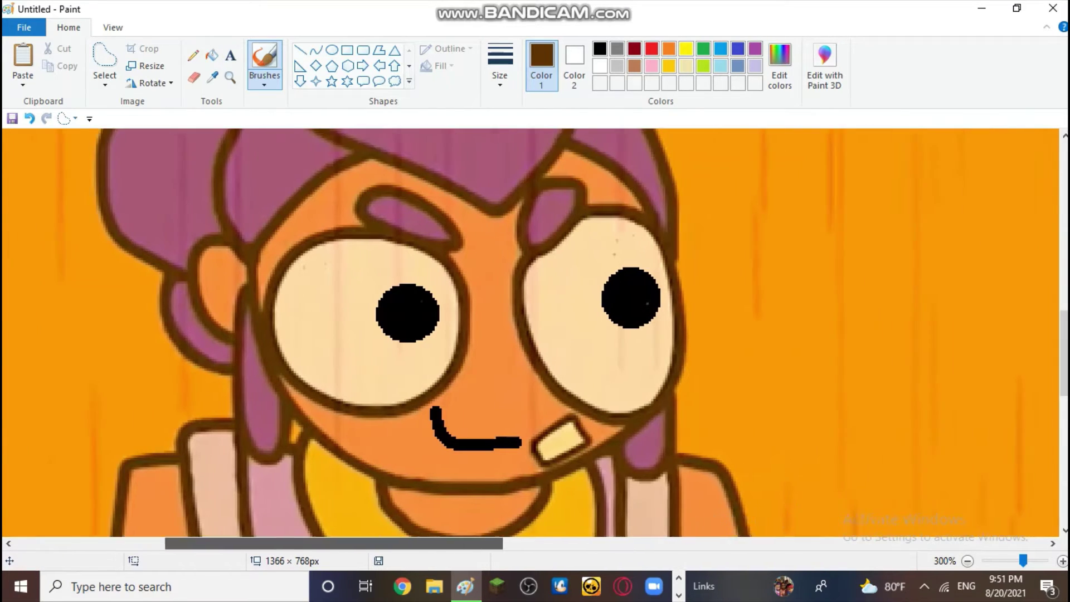
# Step: Examine the right-hand character's face and how both hands hold the upper shotgun
pyautogui.moveTo(254, 544); pyautogui.dragTo(640, 543)
pyautogui.scroll(3, 640, 511)
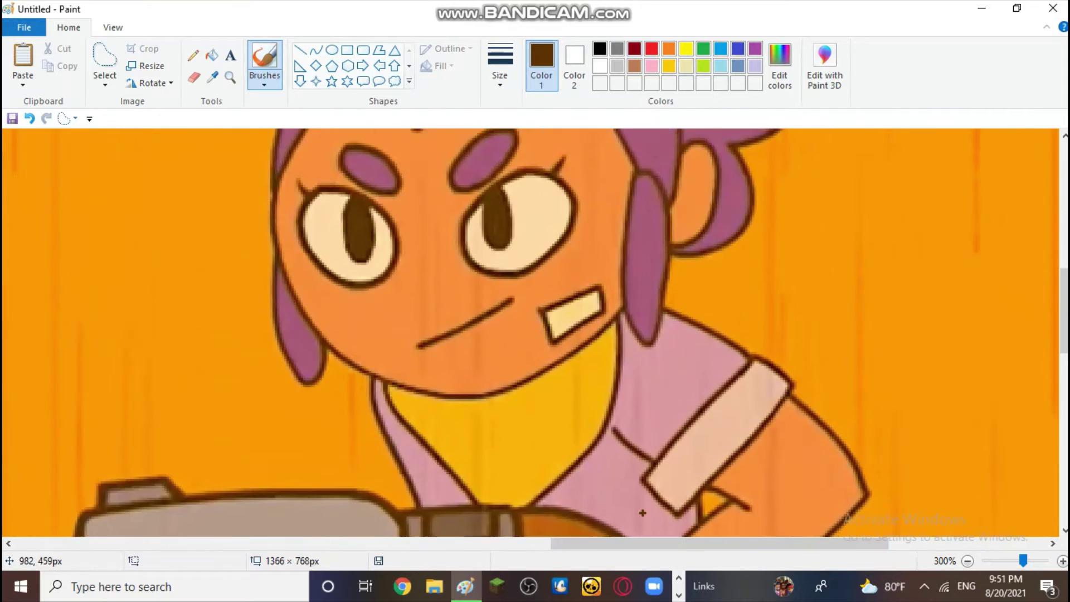
pyautogui.scroll(-3, 640, 511)
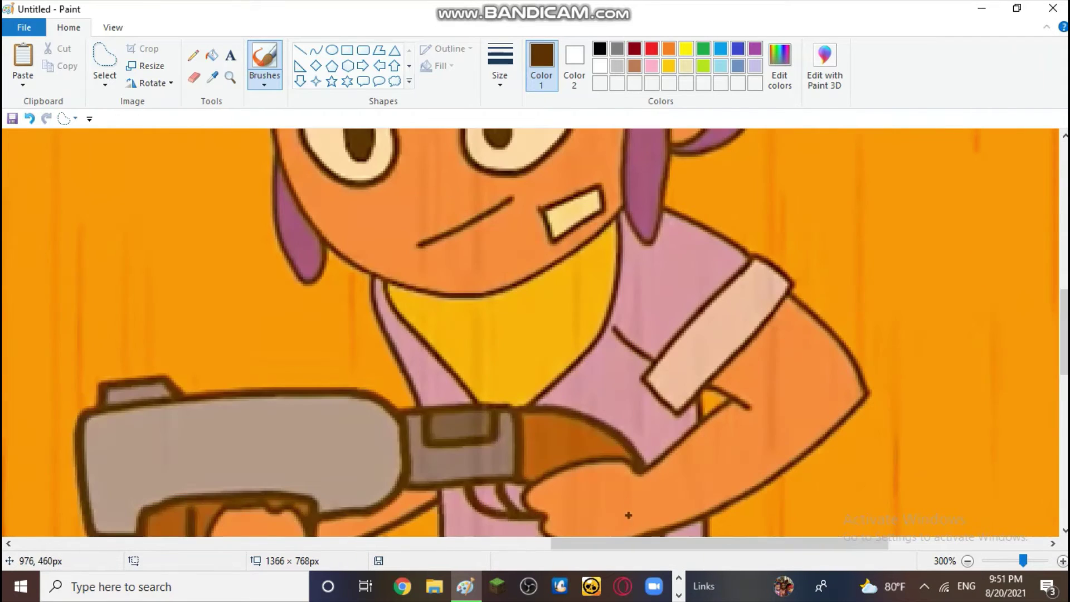
pyautogui.hscroll(-2, 630, 544)
pyautogui.moveTo(629, 543); pyautogui.dragTo(613, 544)
pyautogui.scroll(-1, 612, 529)
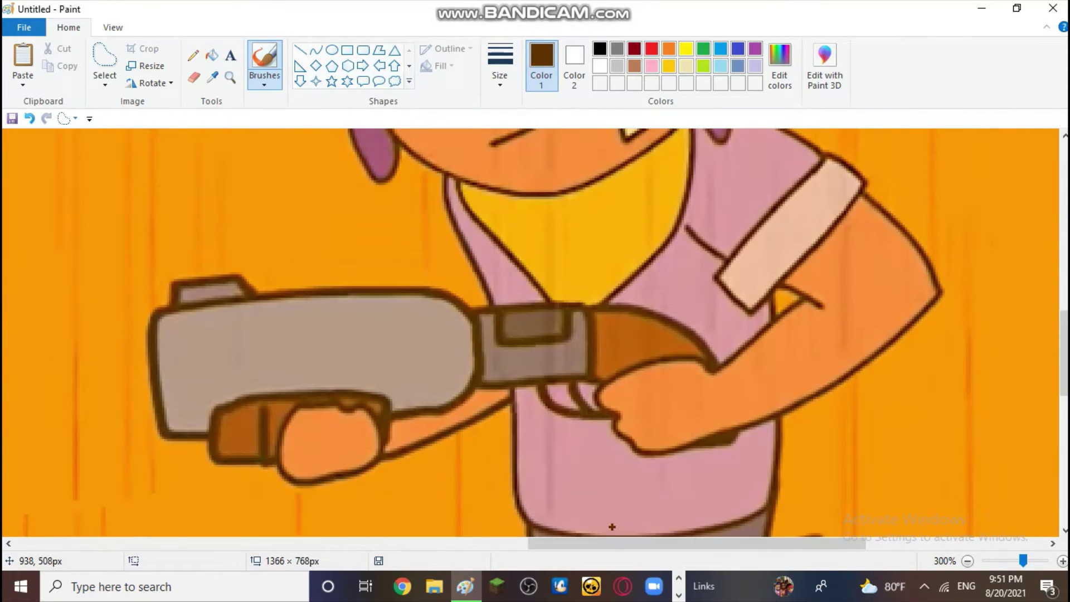
pyautogui.scroll(-5, 617, 536)
pyautogui.scroll(4, 617, 534)
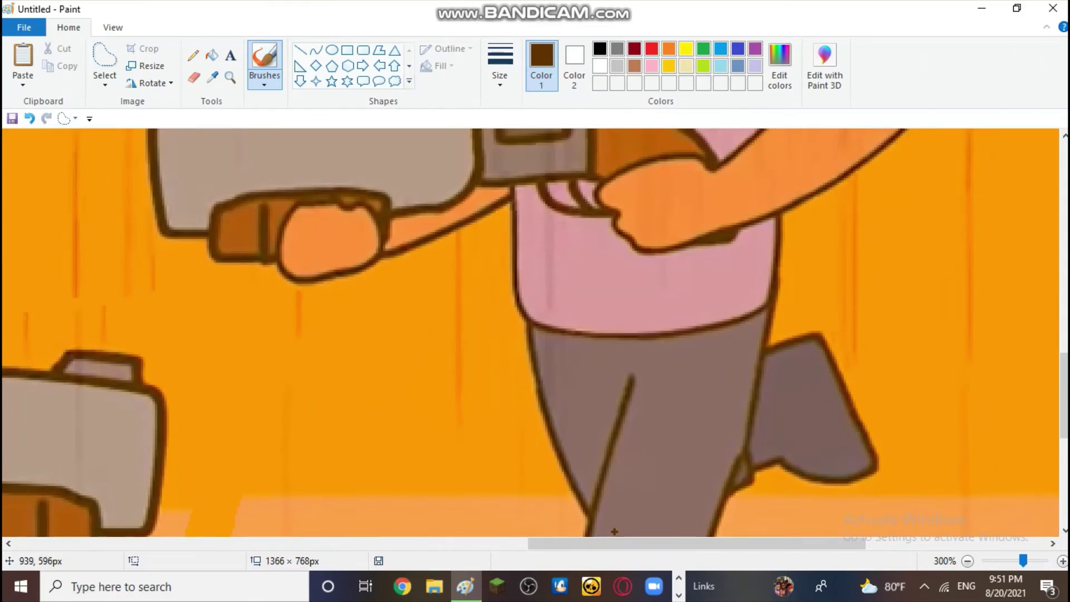
# Step: Compare the left-hand character's face, arms and painted fist with the right-hand character's hold on the shotgun
pyautogui.hscroll(-2, 613, 533)
pyautogui.scroll(4, 495, 496)
pyautogui.hscroll(-3, 494, 496)
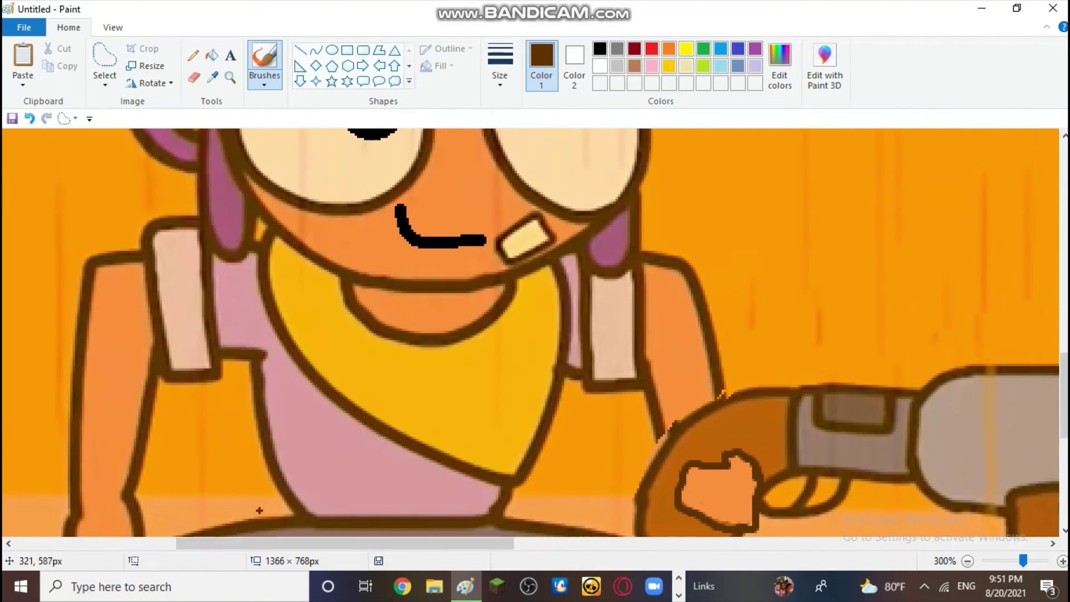
pyautogui.scroll(-4, 494, 496)
pyautogui.scroll(4, 567, 382)
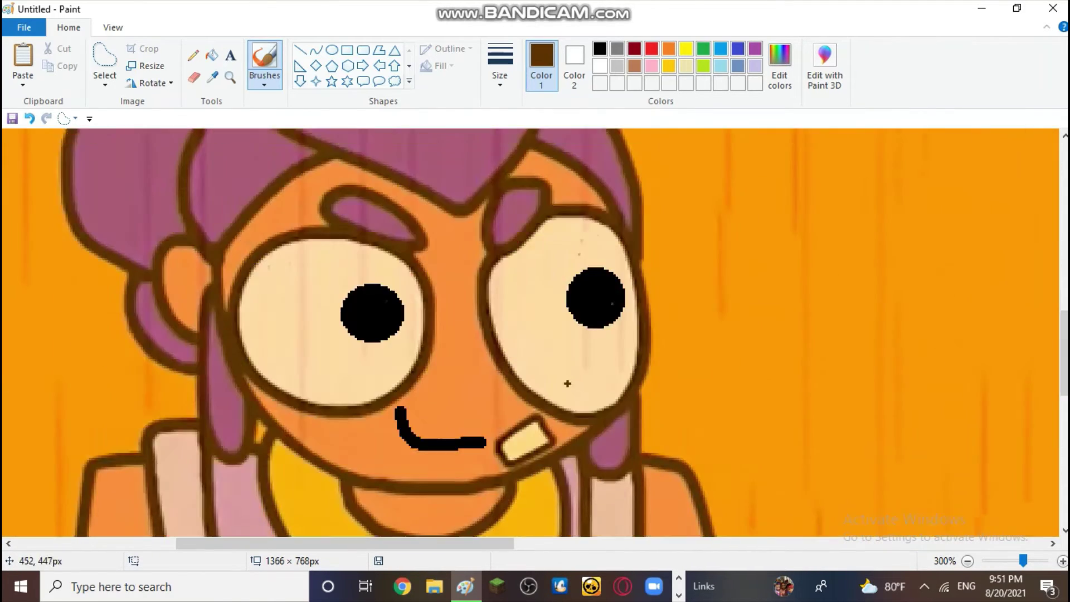
pyautogui.scroll(-2, 574, 406)
pyautogui.scroll(2, 574, 406)
pyautogui.scroll(-4, 332, 468)
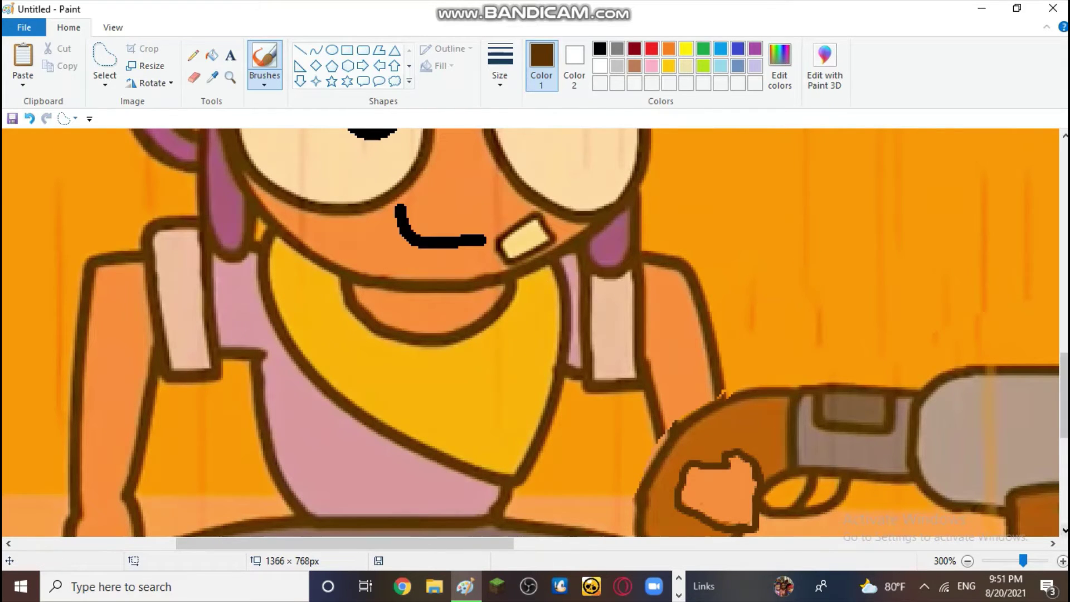
pyautogui.scroll(4, 890, 405)
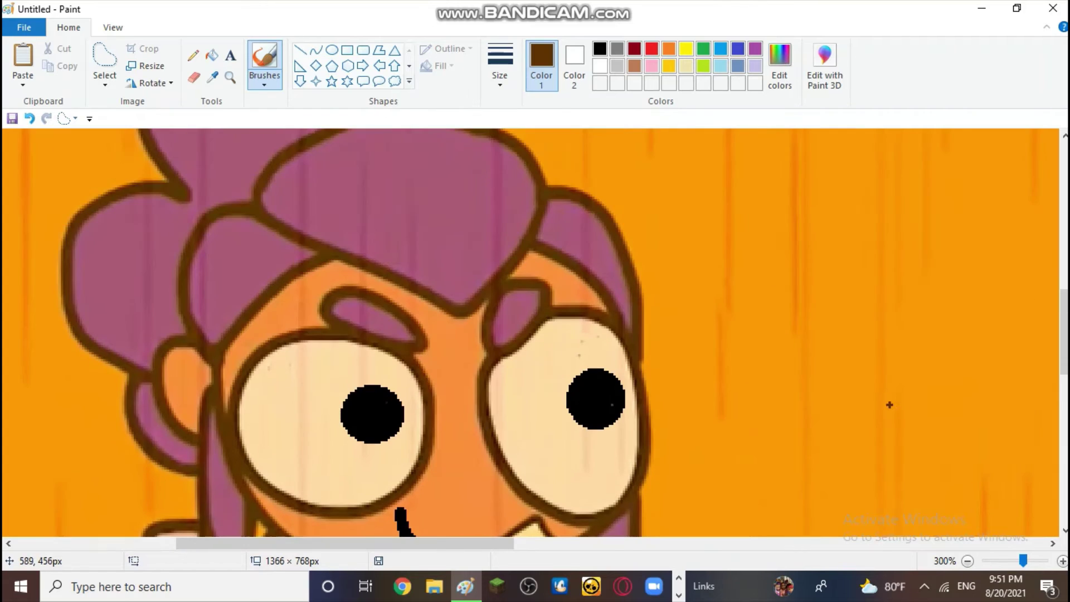
pyautogui.scroll(4, 690, 520)
pyautogui.scroll(-8, 635, 483)
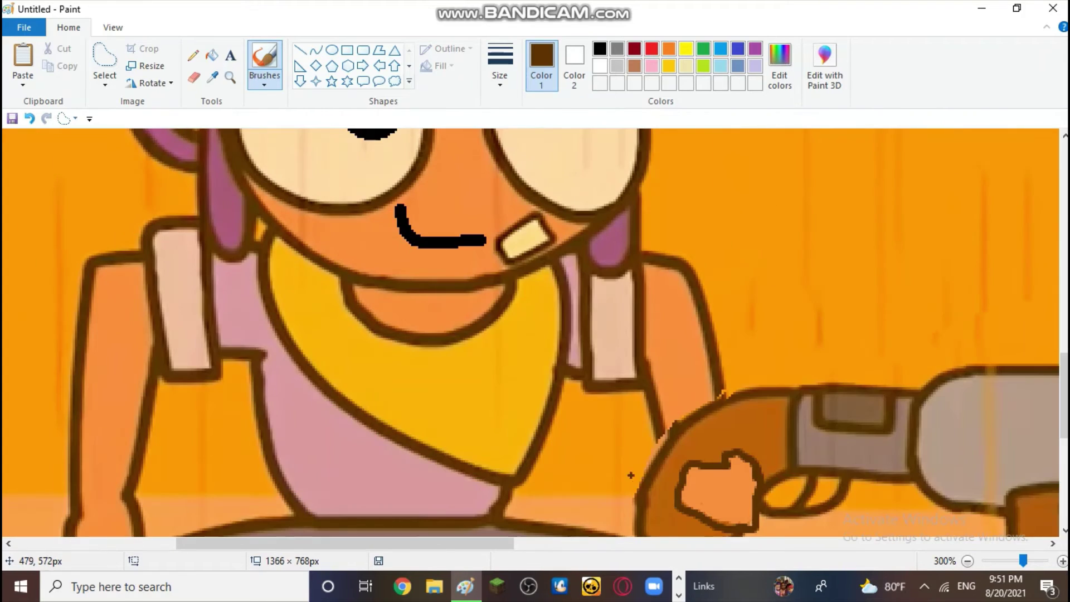
pyautogui.scroll(-2, 962, 464)
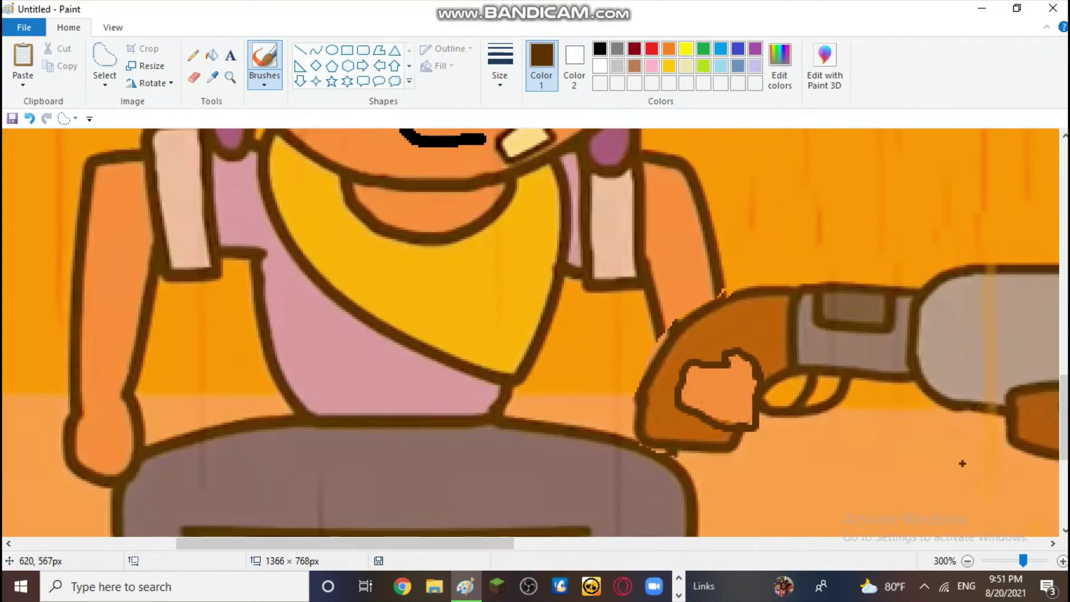
pyautogui.moveTo(390, 543); pyautogui.dragTo(684, 543)
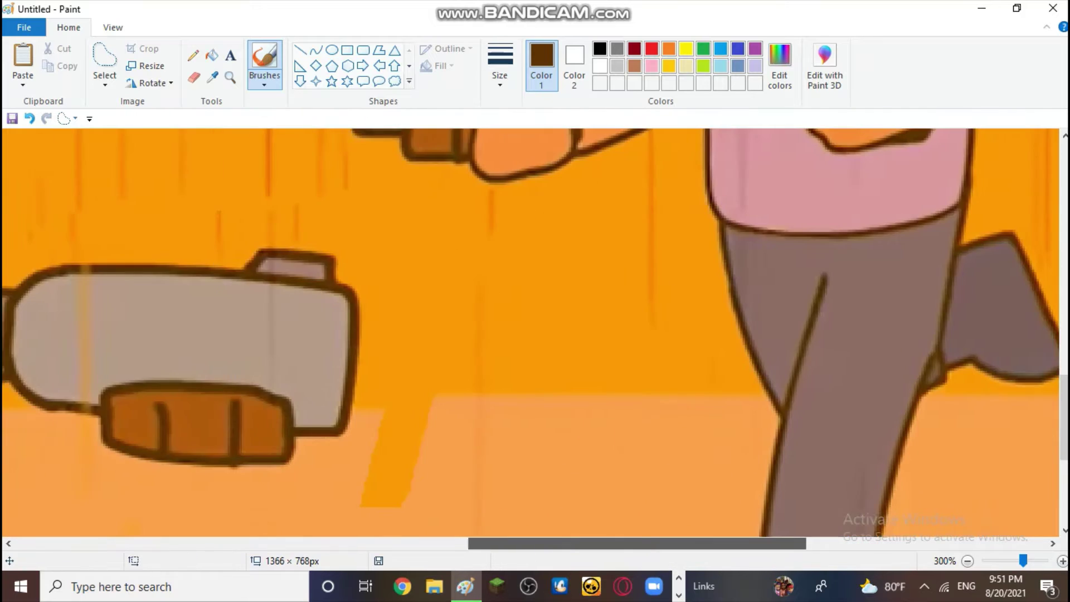
pyautogui.scroll(4, 650, 444)
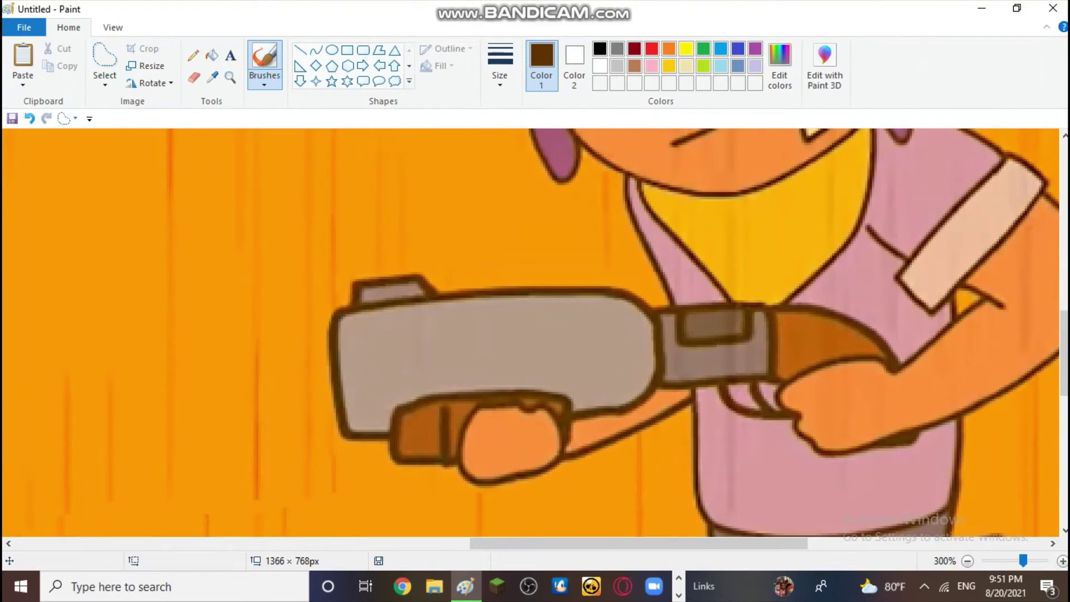
# Step: Examine the right-hand character's face and hair, the whole picture, and the left-hand character's body with the shotgun
pyautogui.scroll(4, 920, 387)
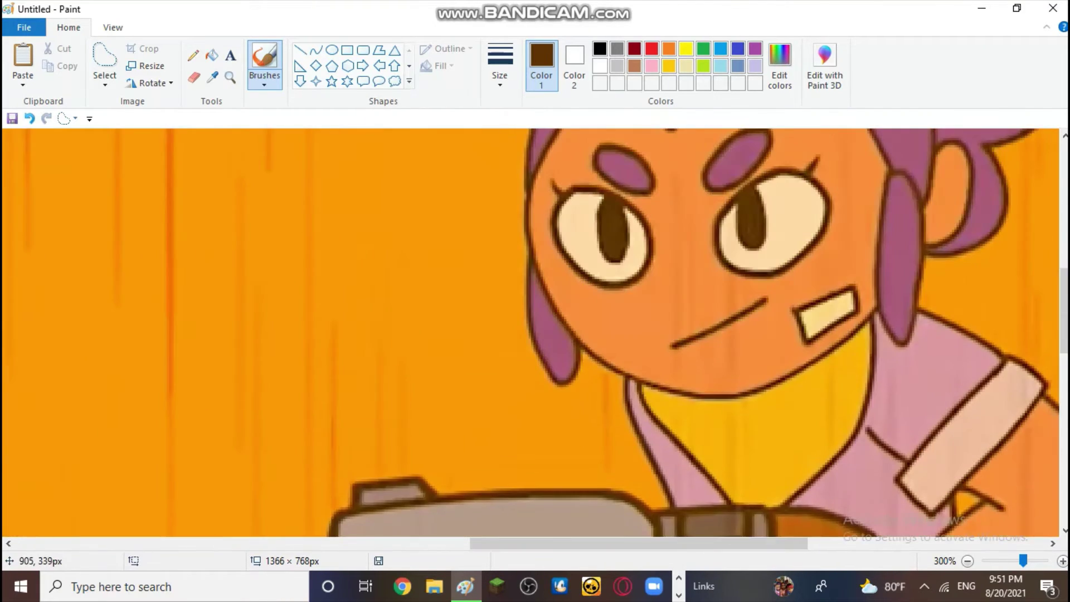
pyautogui.moveTo(669, 543); pyautogui.dragTo(385, 543)
pyautogui.scroll(-4, 384, 499)
pyautogui.scroll(6, 385, 544)
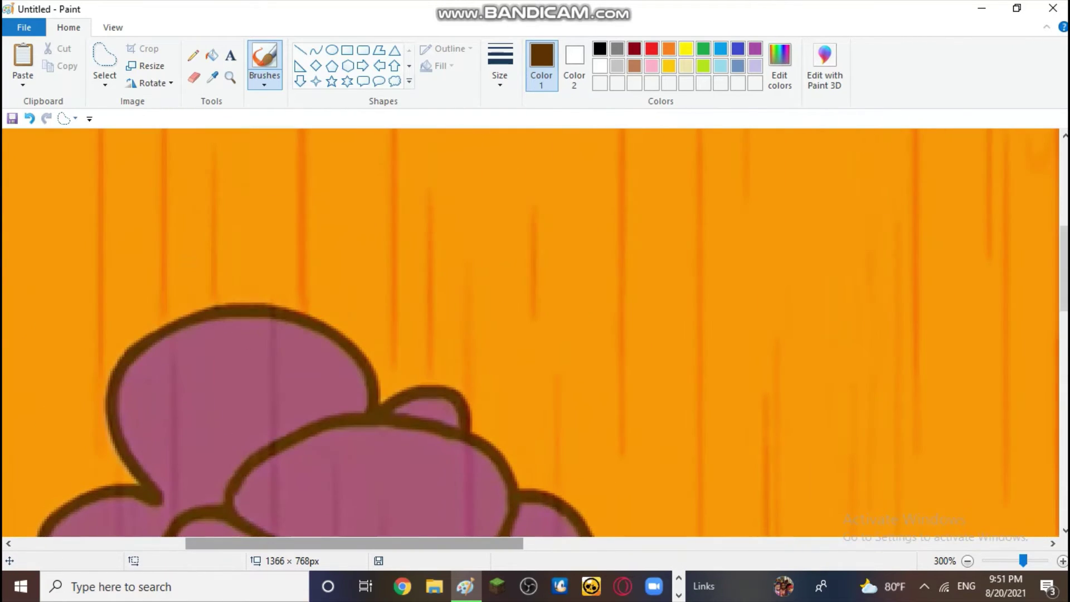
pyautogui.click(968, 561)
pyautogui.click(967, 561)
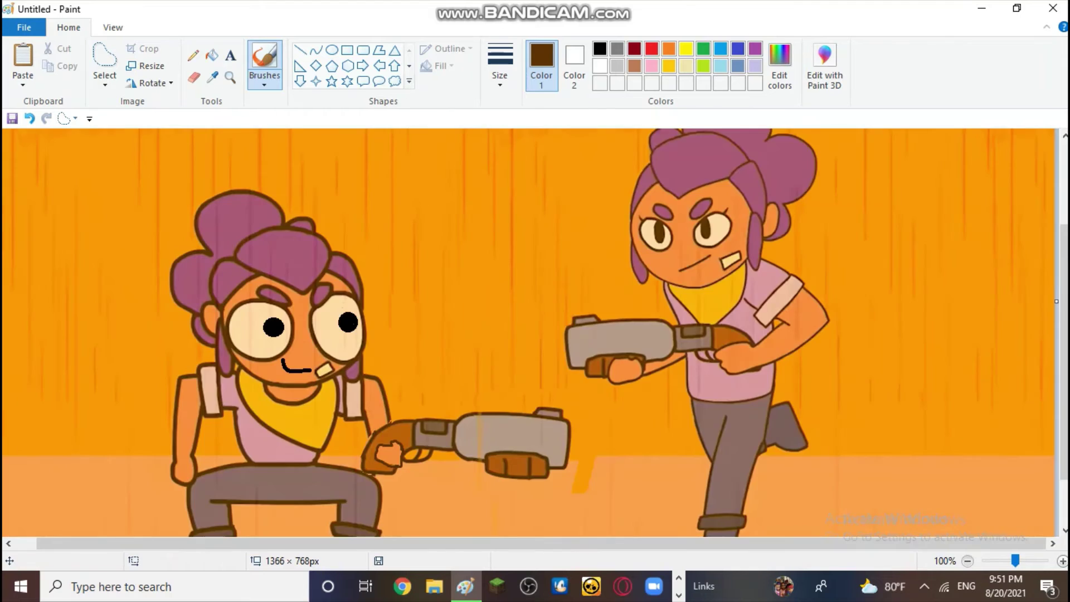
pyautogui.click(967, 561)
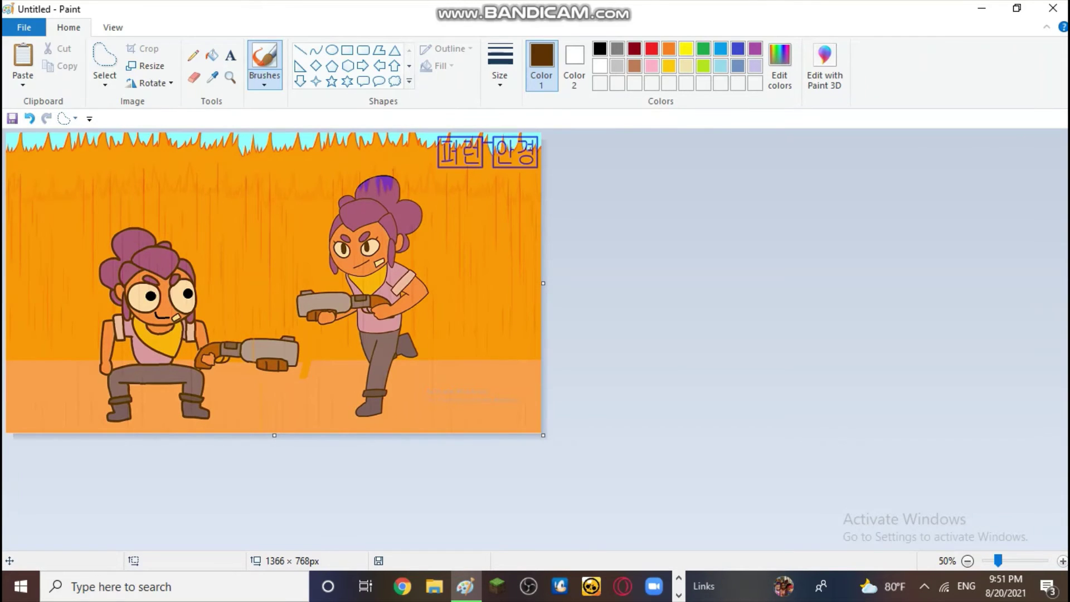
pyautogui.click(1063, 561)
pyautogui.click(1063, 561)
pyautogui.scroll(-5, 533, 332)
pyautogui.click(112, 27)
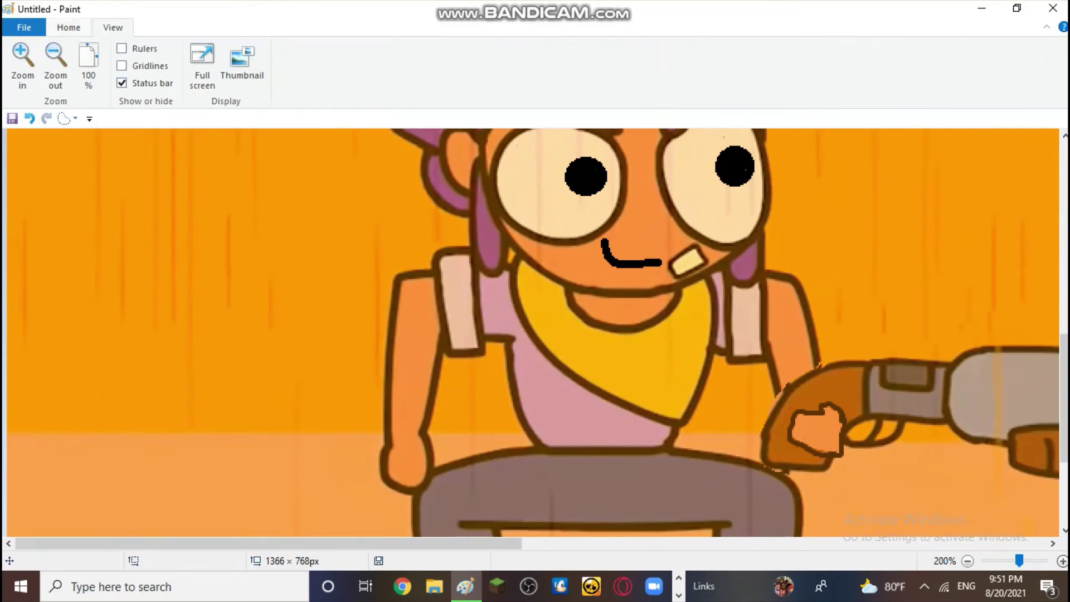
pyautogui.click(68, 27)
# Step: Cut out the left-hand character's legs with a free-form selection, narrow them in two passes and refit them beneath the torso
pyautogui.scroll(-2, 446, 178)
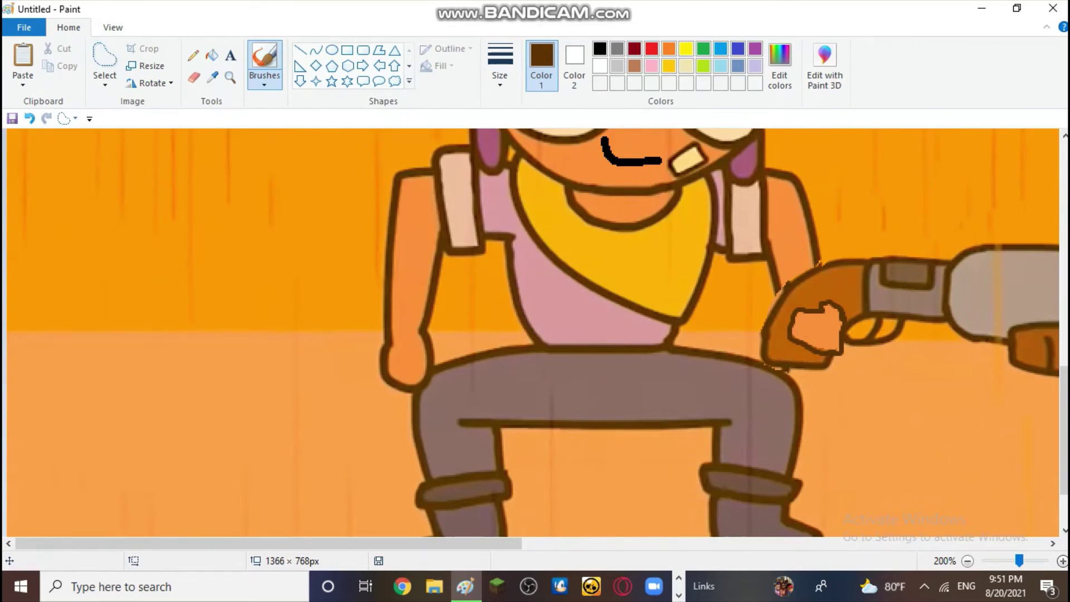
pyautogui.click(104, 55)
pyautogui.moveTo(527, 346)
pyautogui.mouseDown()
pyautogui.moveTo(449, 362)
pyautogui.moveTo(404, 397)
pyautogui.moveTo(392, 537)
pyautogui.moveTo(463, 549)
pyautogui.moveTo(524, 510)
pyautogui.moveTo(513, 446)
pyautogui.moveTo(658, 440)
pyautogui.moveTo(694, 496)
pyautogui.moveTo(681, 539)
pyautogui.mouseUp()
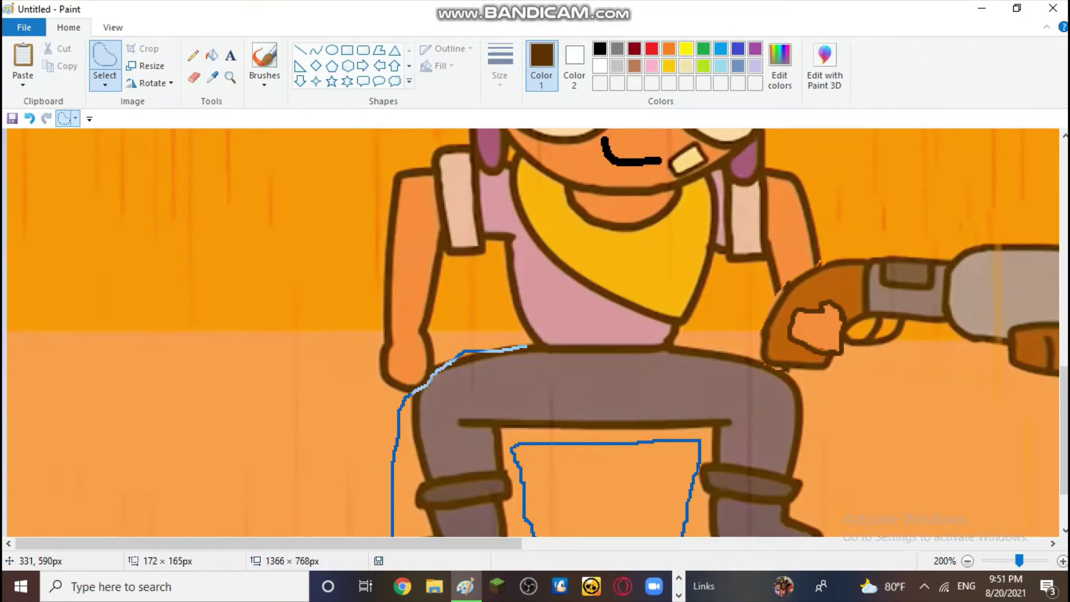
pyautogui.moveTo(847, 539)
pyautogui.mouseDown()
pyautogui.moveTo(816, 507)
pyautogui.moveTo(802, 377)
pyautogui.moveTo(729, 345)
pyautogui.moveTo(527, 347)
pyautogui.mouseUp()
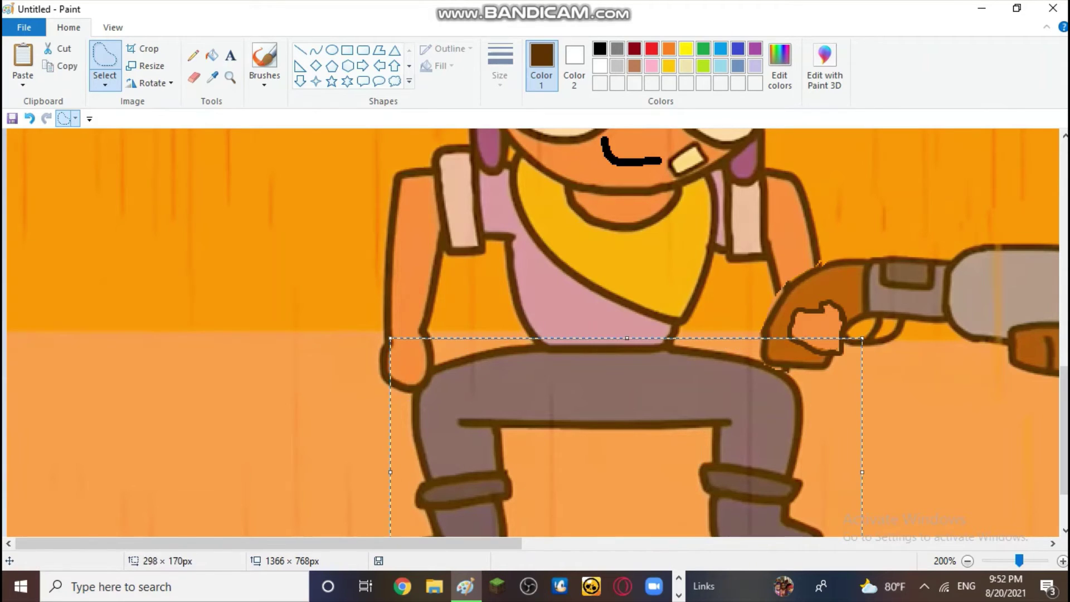
pyautogui.moveTo(390, 472); pyautogui.dragTo(490, 472)
pyautogui.moveTo(668, 453); pyautogui.dragTo(619, 459)
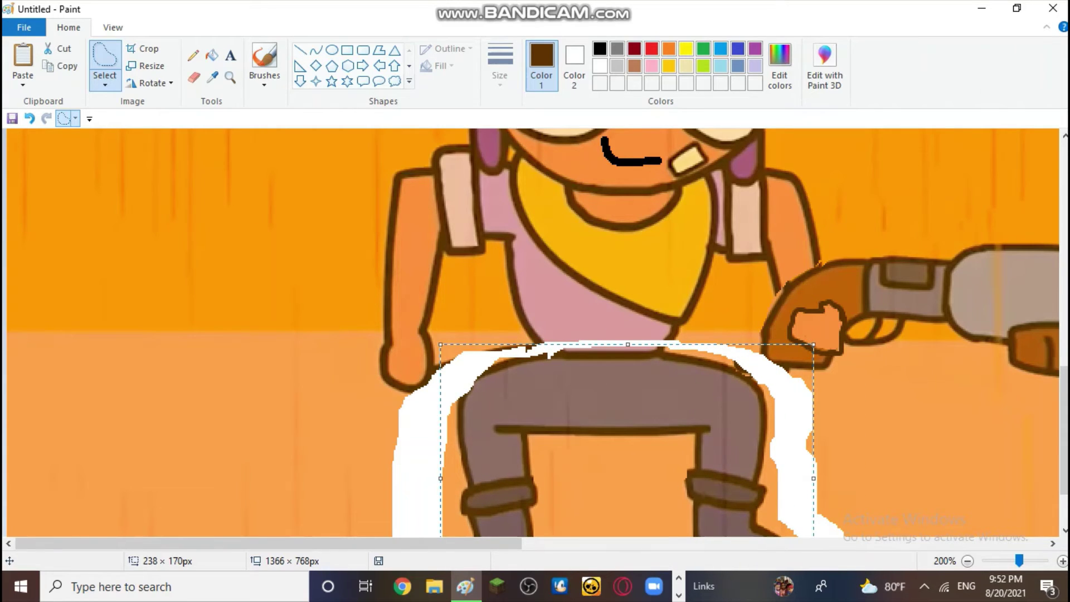
pyautogui.moveTo(441, 478); pyautogui.dragTo(534, 478)
pyautogui.moveTo(630, 433); pyautogui.dragTo(576, 417)
pyautogui.click(198, 458)
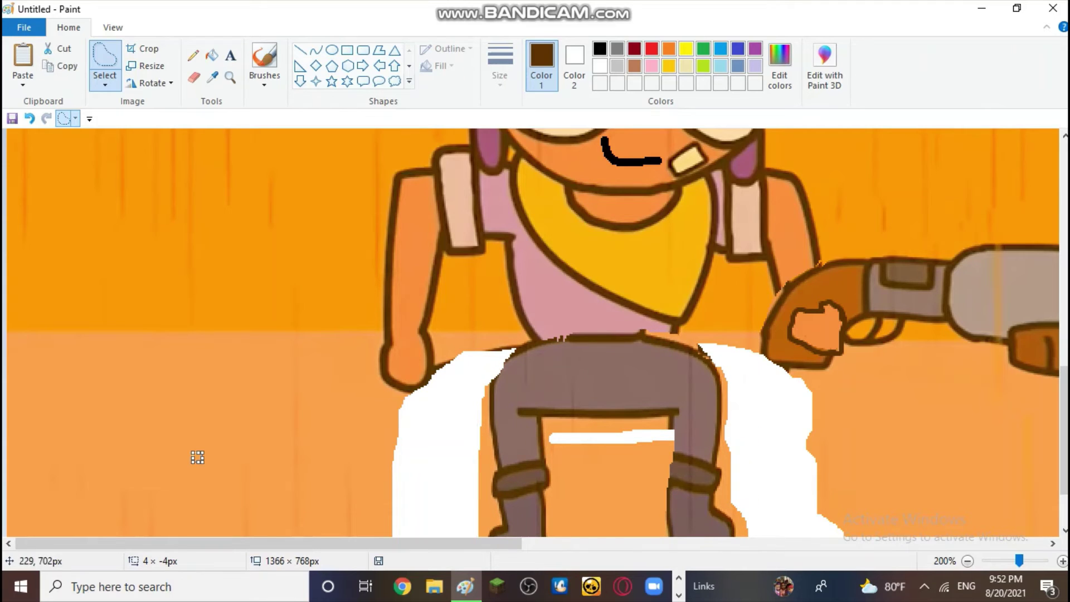
# Step: Fill the white gaps beside and between the narrowed legs with light orange sampled from the ground
pyautogui.click(212, 77)
pyautogui.click(368, 391)
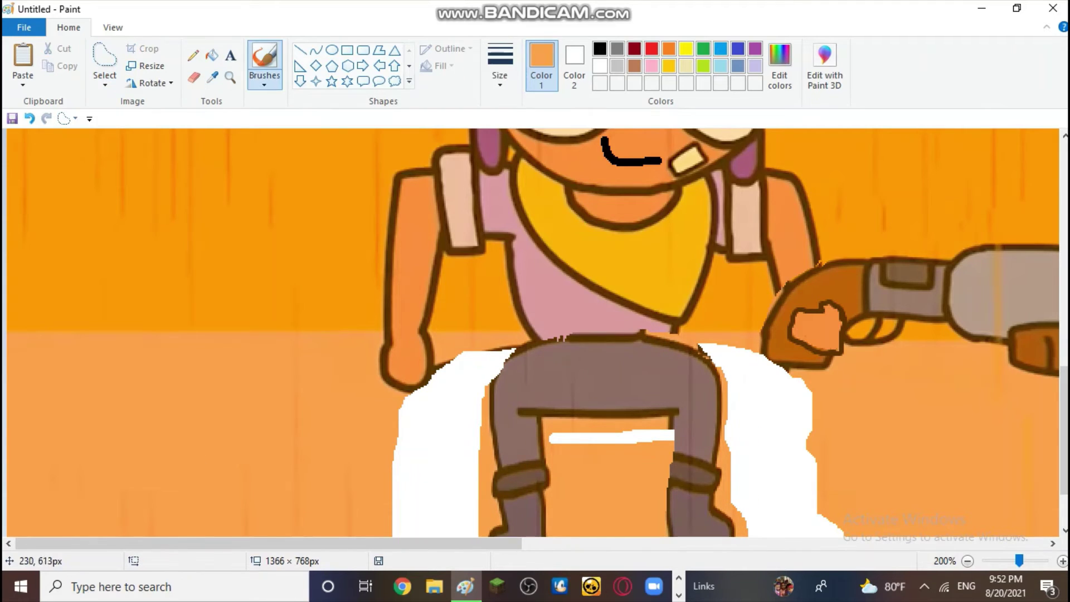
pyautogui.click(212, 55)
pyautogui.click(448, 492)
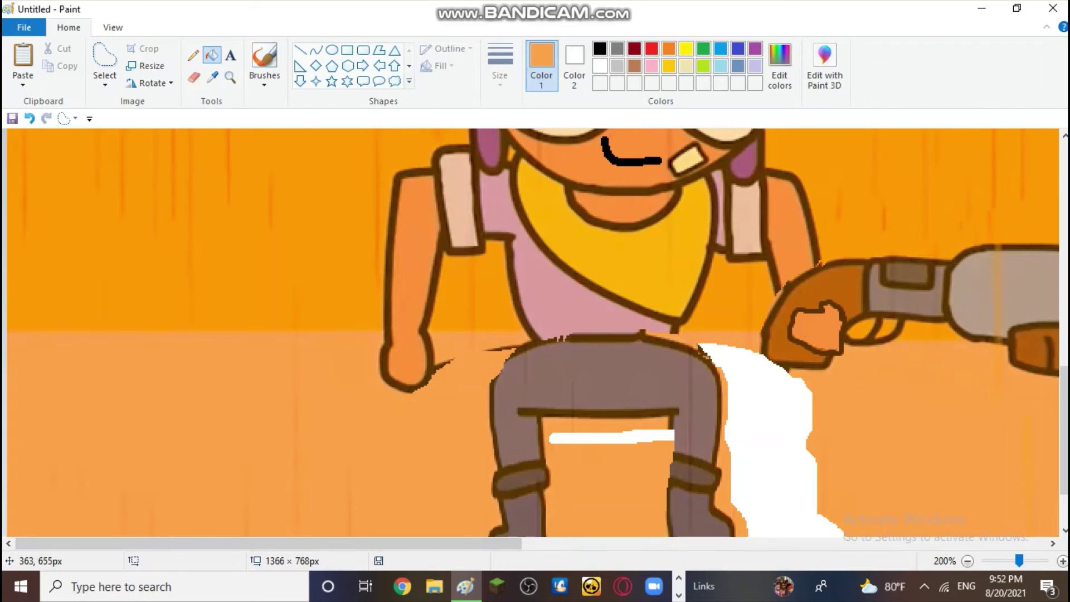
pyautogui.click(613, 437)
pyautogui.click(769, 446)
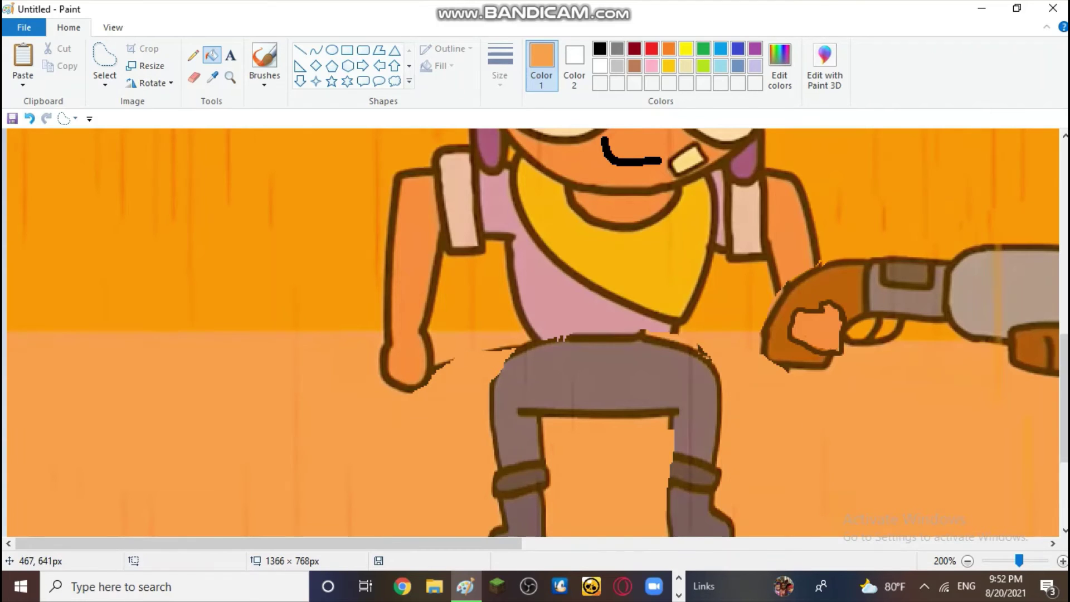
# Step: Brush over the leftover outline fragments between the left-hand character's empty hand and thigh with the light orange ground colour
pyautogui.scroll(3, 533, 333)
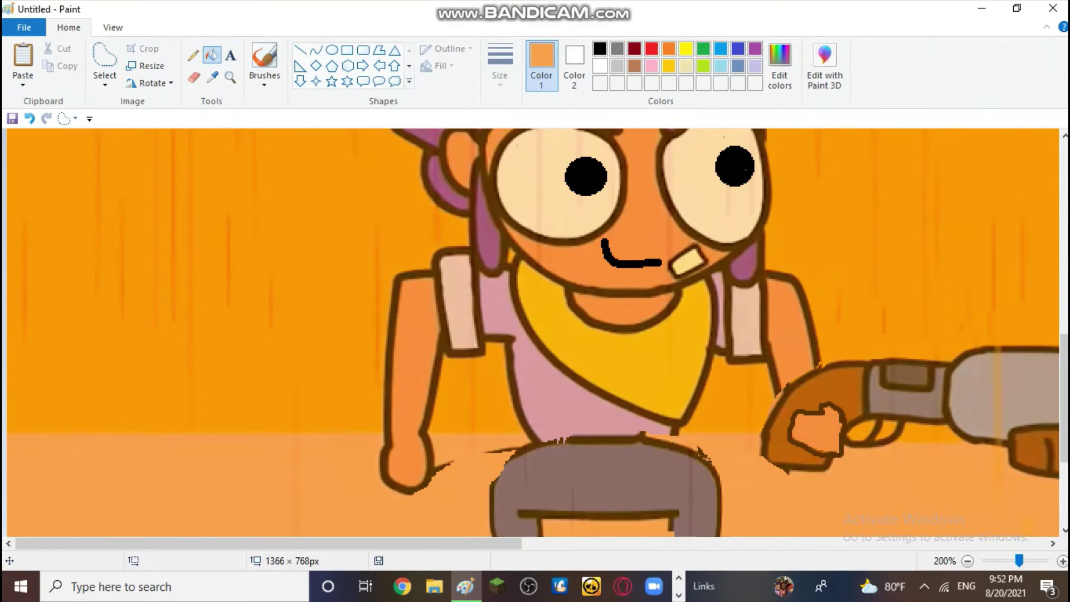
pyautogui.click(1063, 561)
pyautogui.scroll(-3, 658, 317)
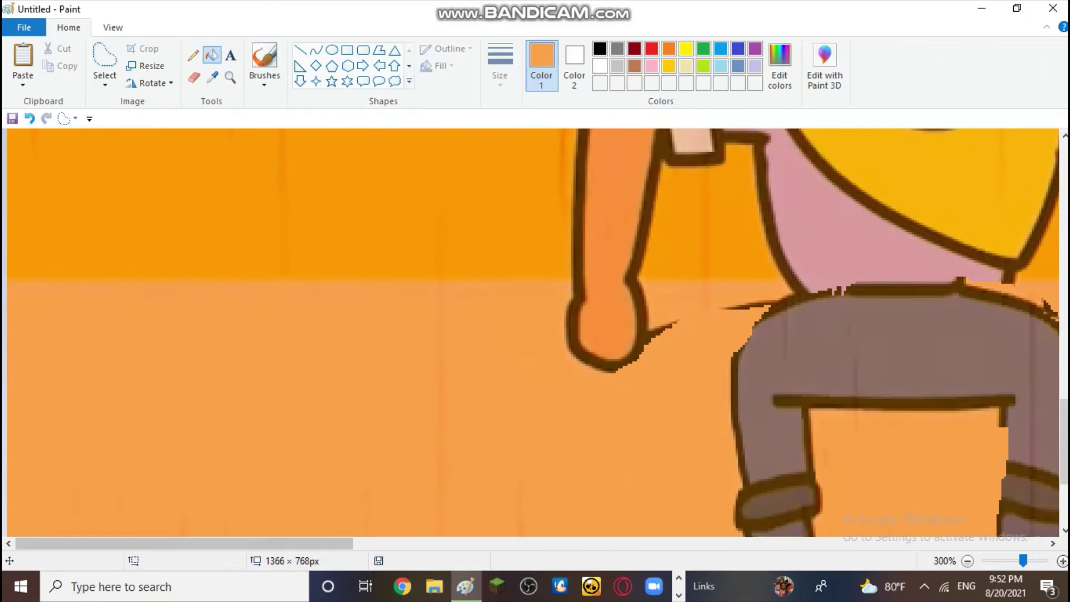
pyautogui.click(669, 544)
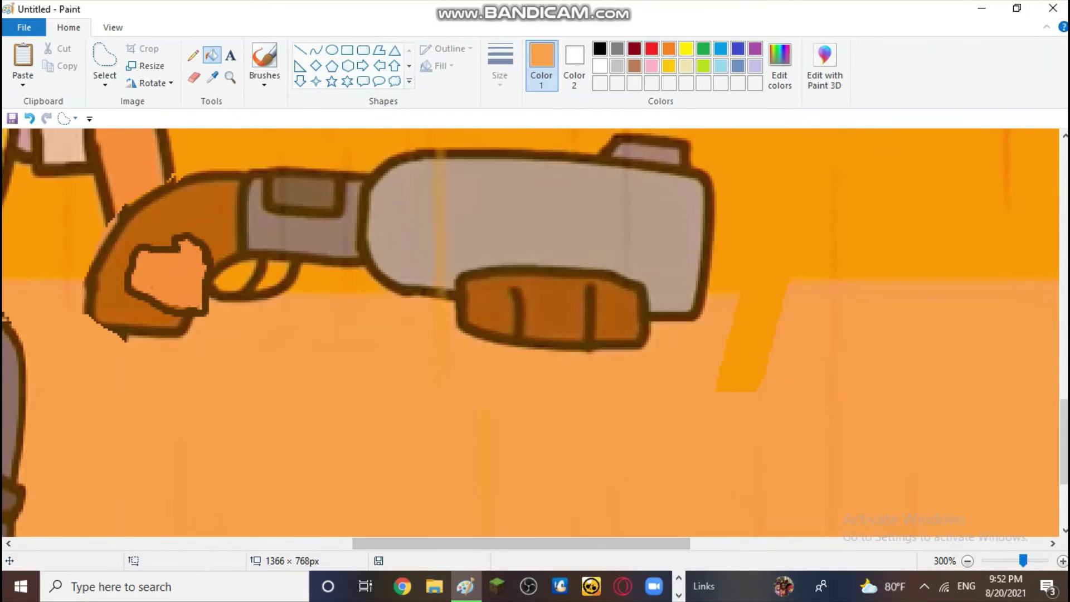
pyautogui.moveTo(536, 543); pyautogui.dragTo(309, 544)
pyautogui.scroll(1, 413, 437)
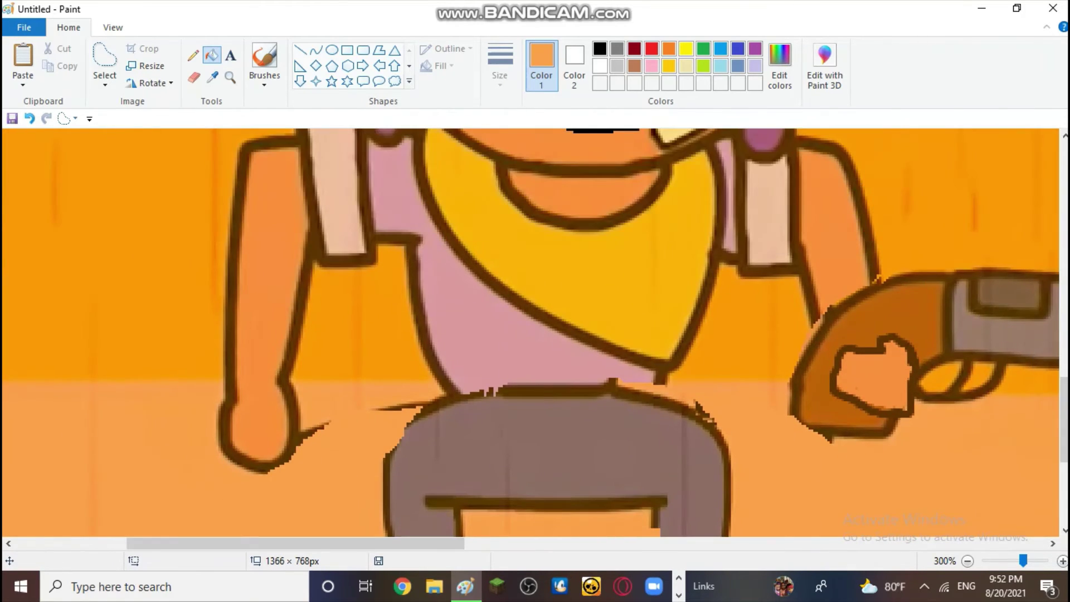
pyautogui.click(265, 60)
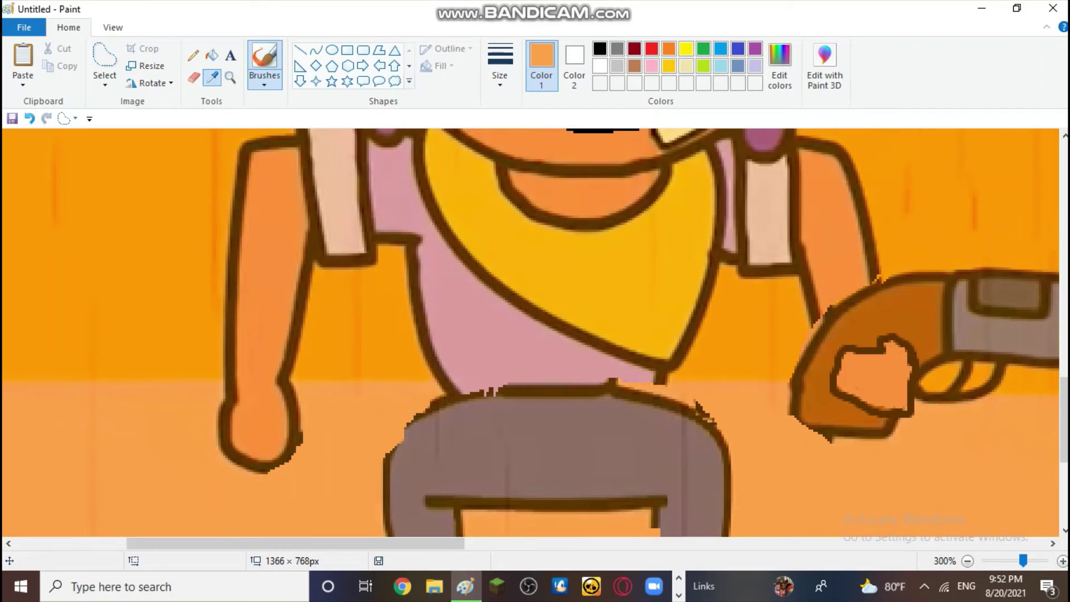
# Step: Redraw the left-hand character's upper trouser outline and the shirt's short side edge in brown sampled from the existing outline
pyautogui.click(212, 77)
pyautogui.click(423, 315)
pyautogui.moveTo(504, 402)
pyautogui.mouseDown()
pyautogui.moveTo(473, 397)
pyautogui.moveTo(425, 415)
pyautogui.moveTo(395, 445)
pyautogui.mouseUp()
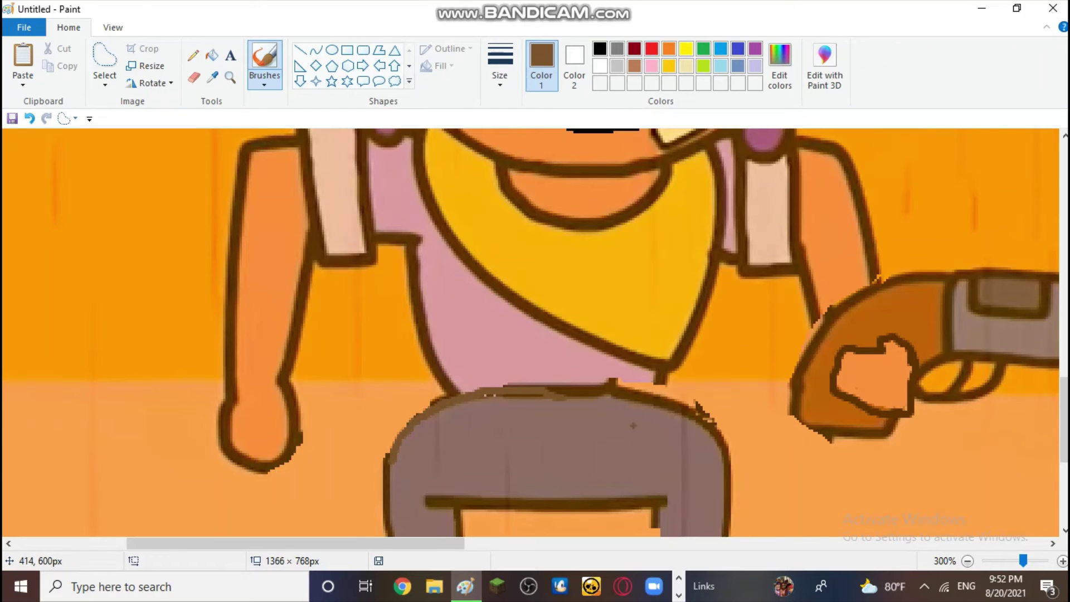
pyautogui.scroll(-5, 633, 426)
pyautogui.scroll(8, 612, 391)
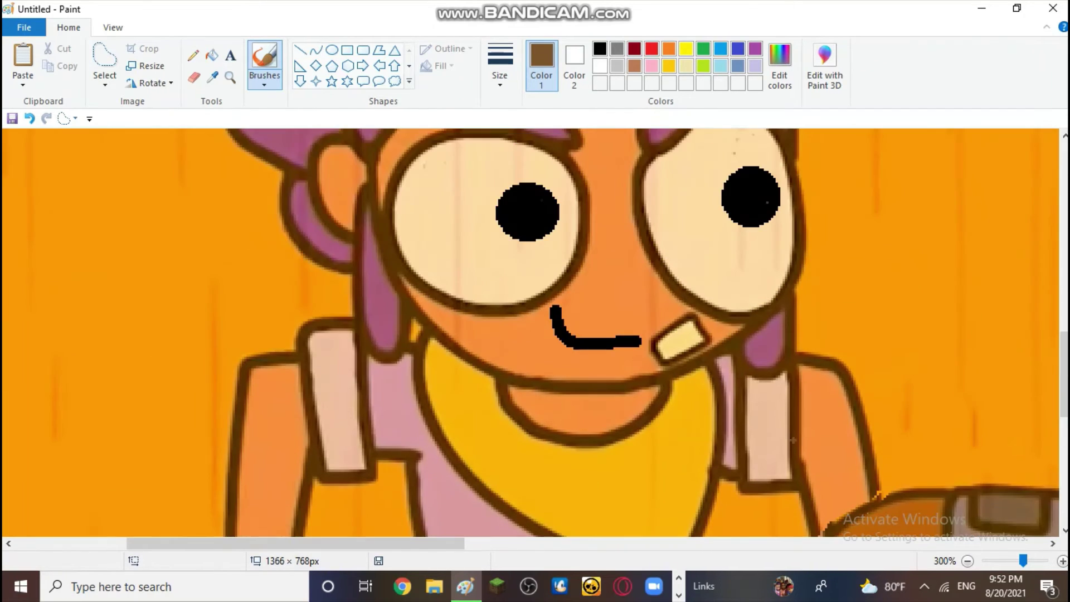
pyautogui.scroll(-5, 590, 382)
pyautogui.moveTo(664, 292)
pyautogui.mouseDown()
pyautogui.moveTo(666, 307)
pyautogui.moveTo(655, 305)
pyautogui.mouseUp()
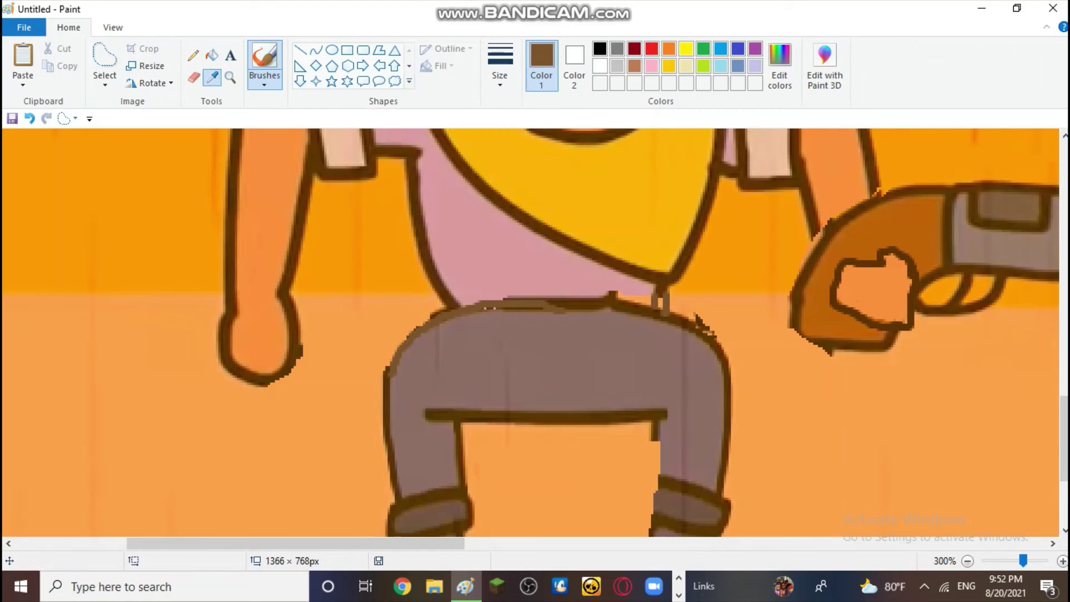
# Step: Patch the gaps along the shirt's hem above the trousers with pink sampled from the shirt
pyautogui.click(213, 77)
pyautogui.click(582, 289)
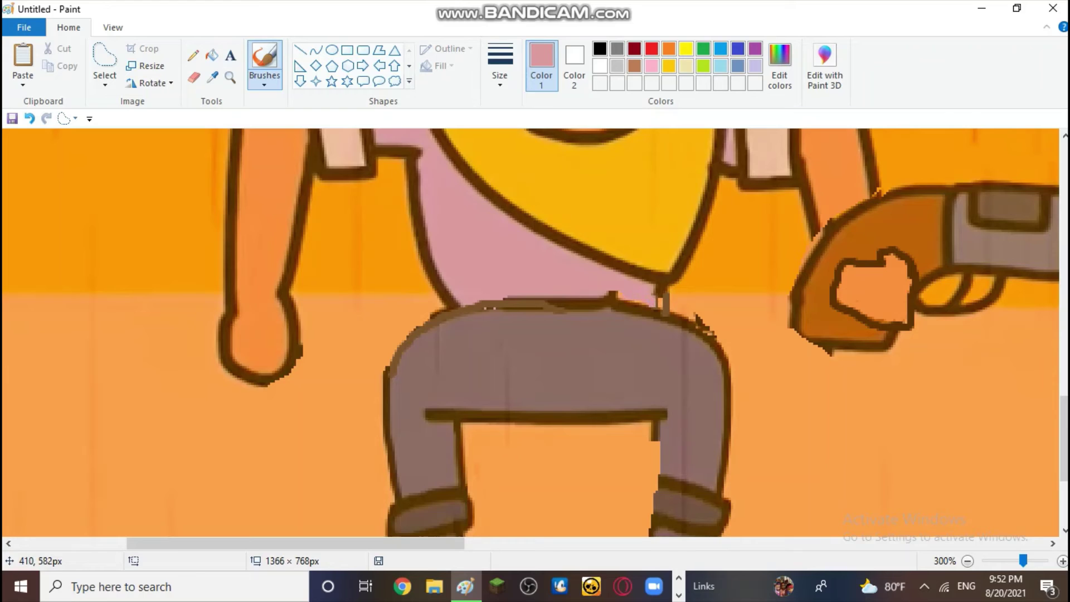
pyautogui.moveTo(579, 296)
pyautogui.mouseDown()
pyautogui.moveTo(514, 298)
pyautogui.moveTo(623, 306)
pyautogui.mouseUp()
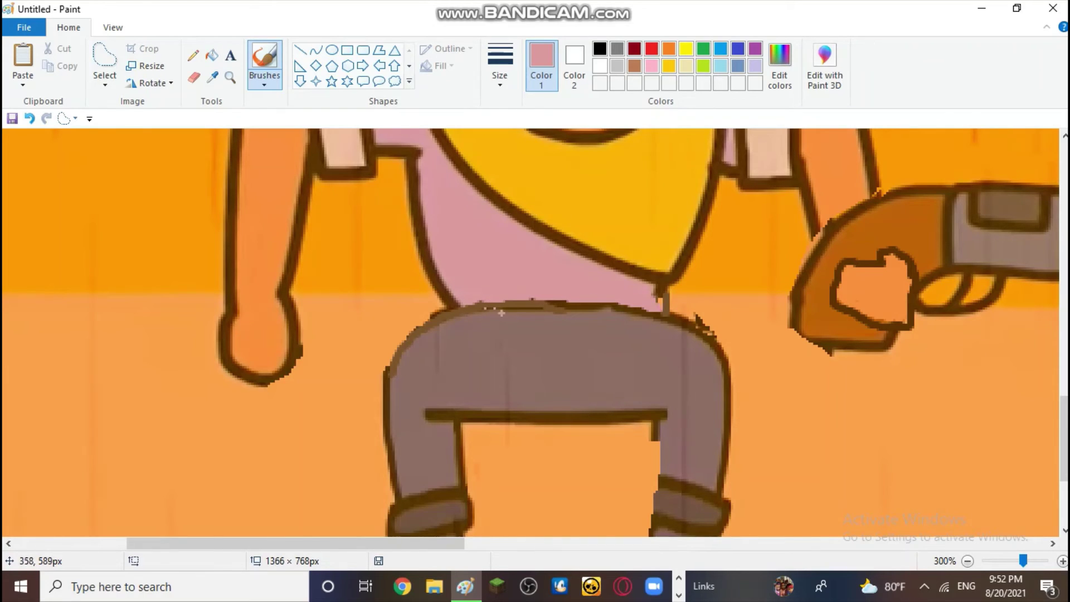
# Step: Check the left-hand character's repaired waistline and narrowed legs up close and against the rest of the picture
pyautogui.scroll(5, 501, 314)
pyautogui.scroll(-2, 642, 380)
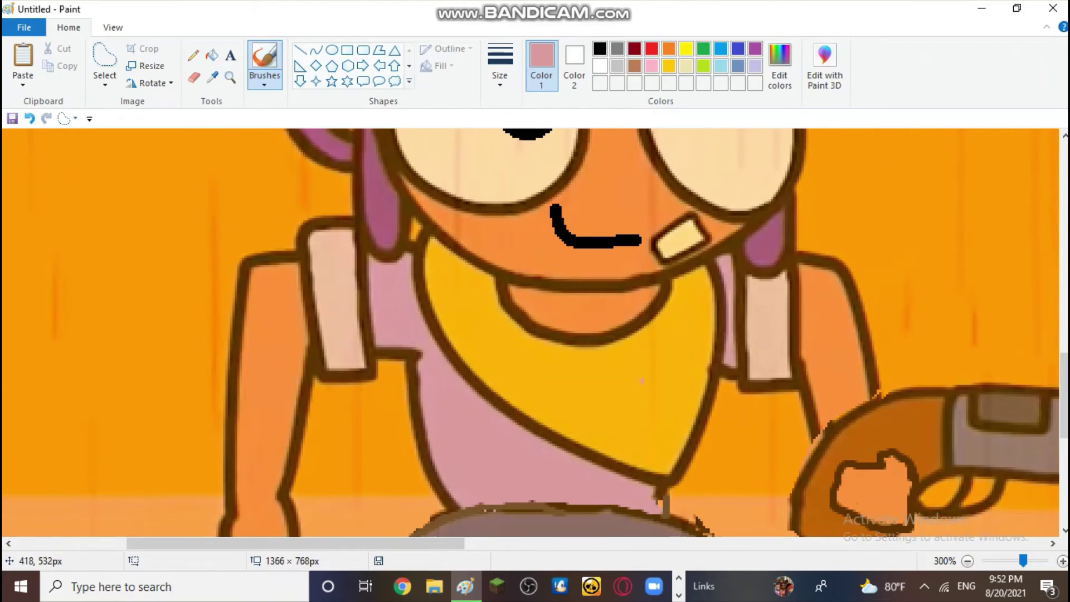
pyautogui.scroll(-5, 642, 380)
pyautogui.scroll(-1, 674, 447)
pyautogui.scroll(3, 691, 478)
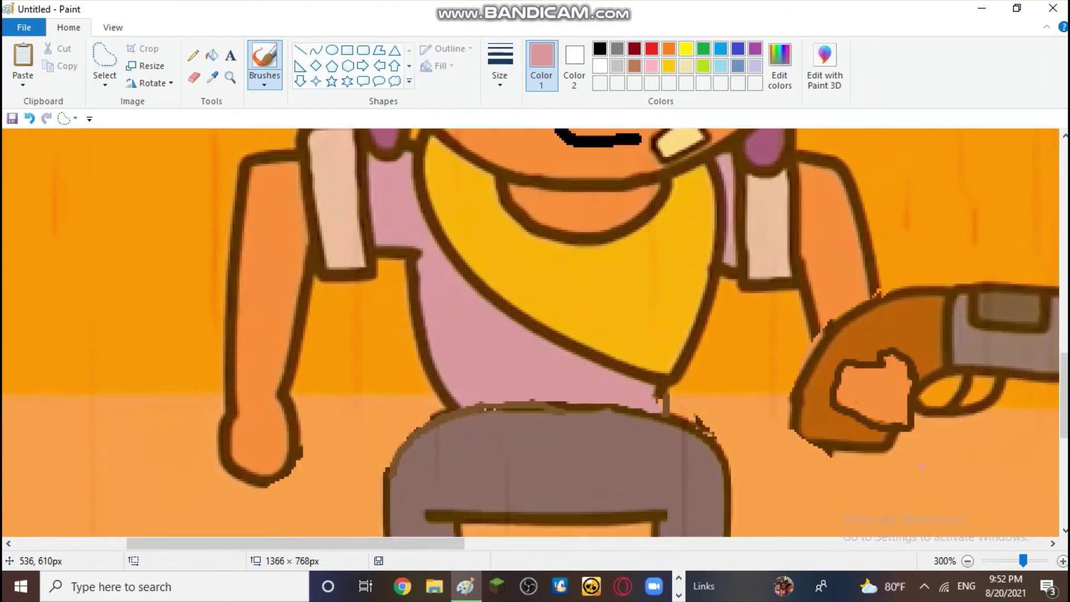
pyautogui.click(967, 561)
pyautogui.click(967, 561)
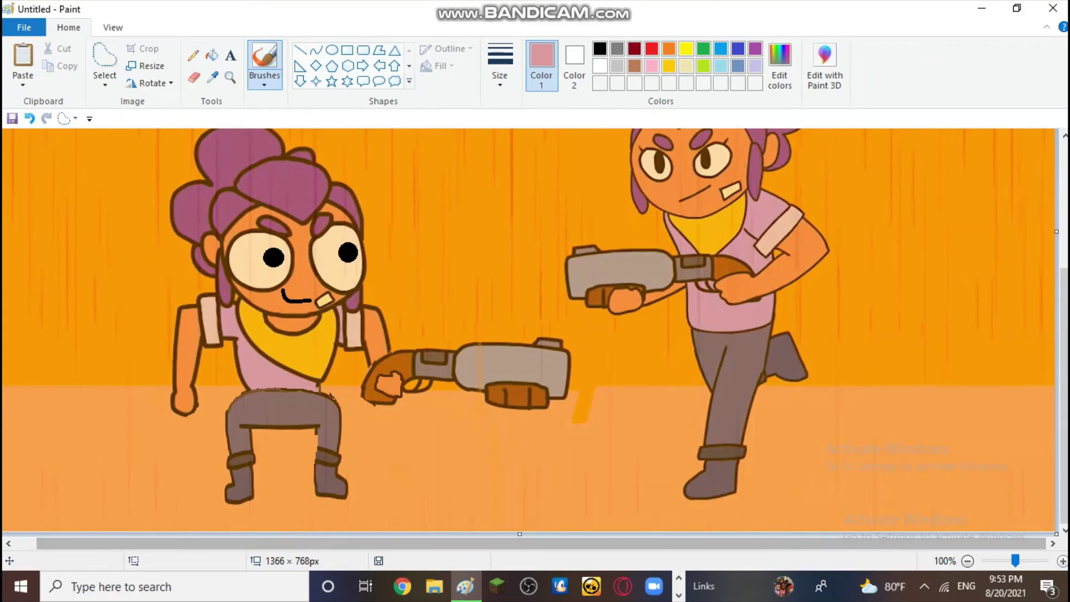
# Step: Review the whole picture at several magnifications, comparing the proportions of the two characters
pyautogui.click(1063, 561)
pyautogui.moveTo(1021, 561); pyautogui.dragTo(986, 561)
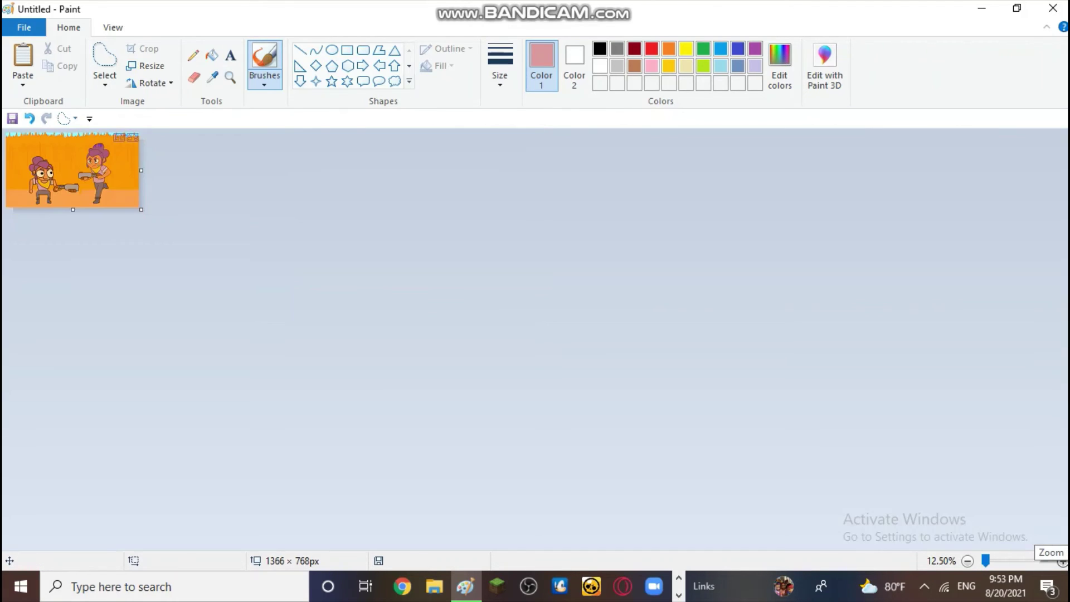
pyautogui.scroll(2, 1048, 562)
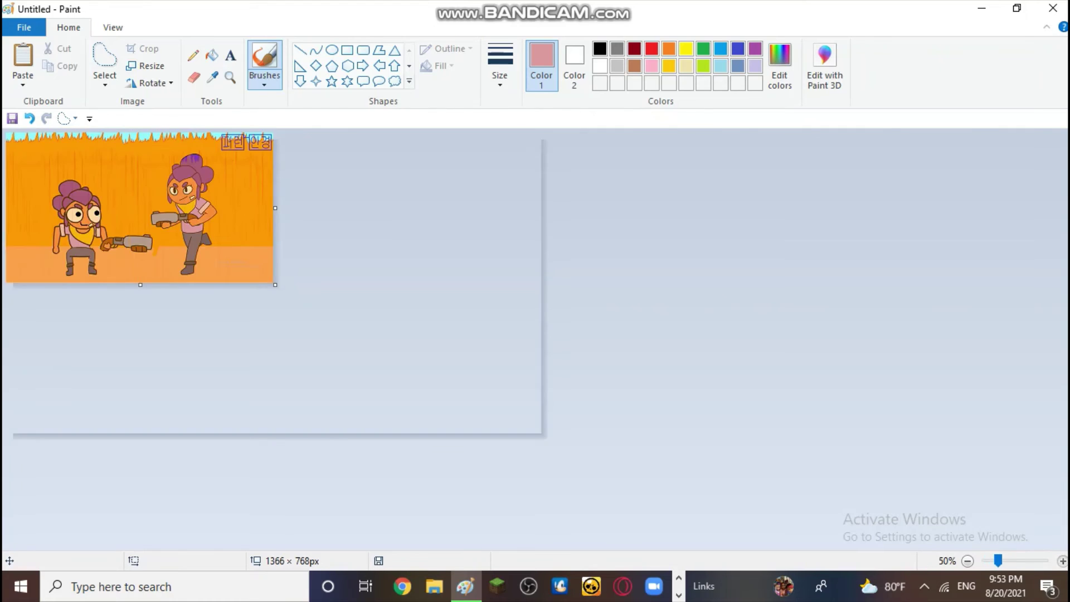
pyautogui.scroll(2, 1048, 562)
pyautogui.scroll(-4, 1048, 561)
pyautogui.scroll(3, 1048, 562)
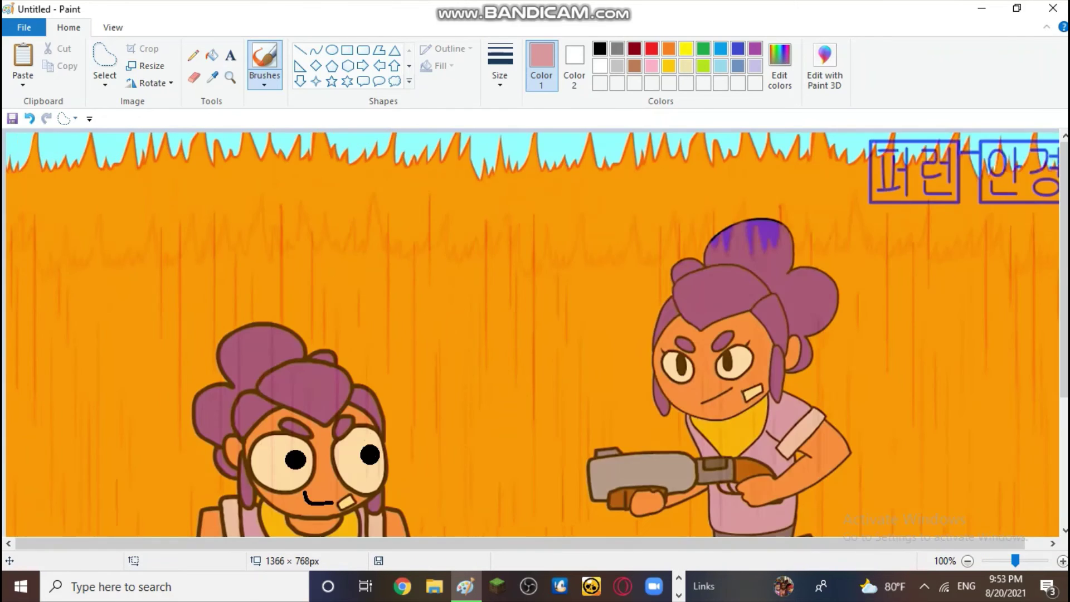
pyautogui.scroll(-2, 792, 424)
pyautogui.scroll(1, 593, 410)
pyautogui.click(113, 27)
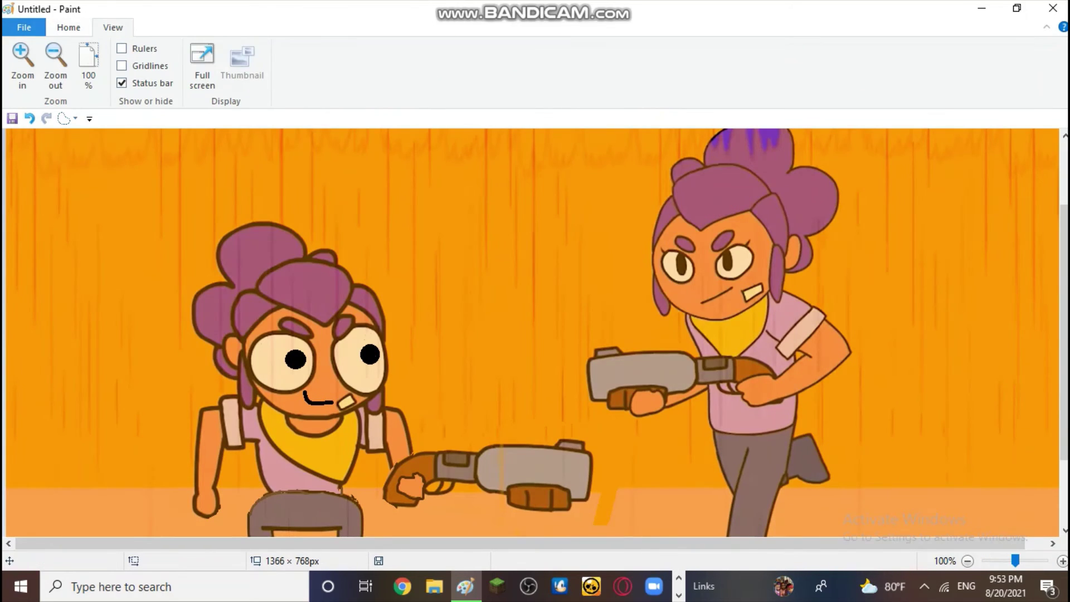
# Step: Select the left-hand character with the shotgun using a free-form outline, shrink the selection to 566 × 402 px and reposition it
pyautogui.click(68, 28)
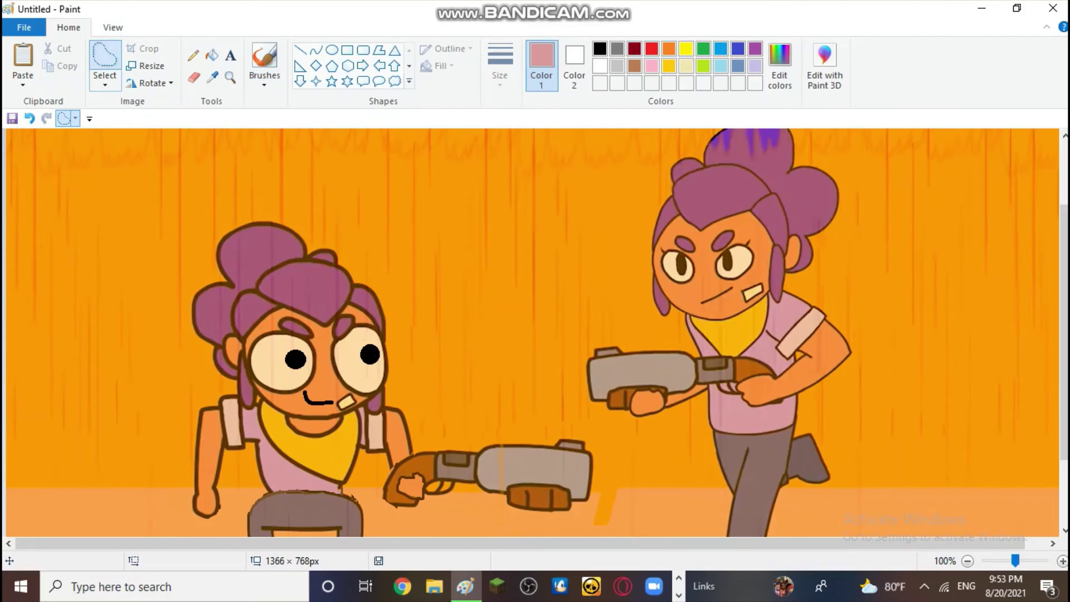
pyautogui.moveTo(262, 491)
pyautogui.mouseDown()
pyautogui.moveTo(340, 488)
pyautogui.moveTo(426, 529)
pyautogui.moveTo(558, 531)
pyautogui.moveTo(607, 503)
pyautogui.moveTo(623, 429)
pyautogui.moveTo(562, 415)
pyautogui.moveTo(486, 419)
pyautogui.moveTo(441, 379)
pyautogui.moveTo(406, 294)
pyautogui.moveTo(358, 238)
pyautogui.moveTo(299, 198)
pyautogui.moveTo(176, 246)
pyautogui.moveTo(112, 424)
pyautogui.moveTo(139, 513)
pyautogui.moveTo(175, 537)
pyautogui.moveTo(237, 538)
pyautogui.moveTo(262, 489)
pyautogui.mouseUp()
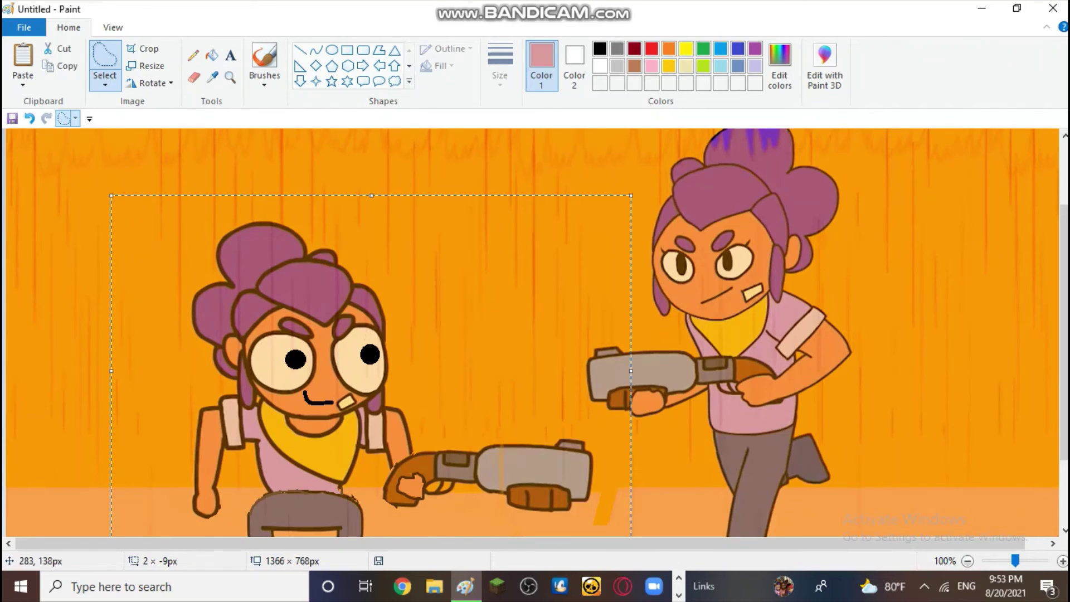
pyautogui.moveTo(111, 195); pyautogui.dragTo(187, 231)
pyautogui.moveTo(429, 353); pyautogui.dragTo(382, 355)
pyautogui.moveTo(380, 452); pyautogui.dragTo(375, 444)
pyautogui.moveTo(377, 349); pyautogui.dragTo(377, 349)
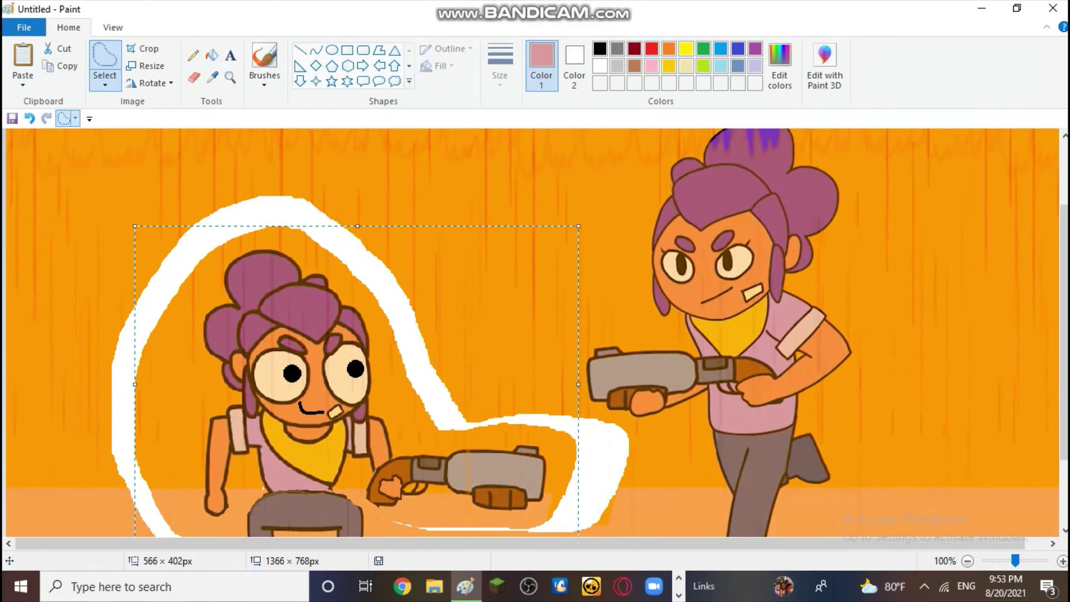
pyautogui.click(502, 206)
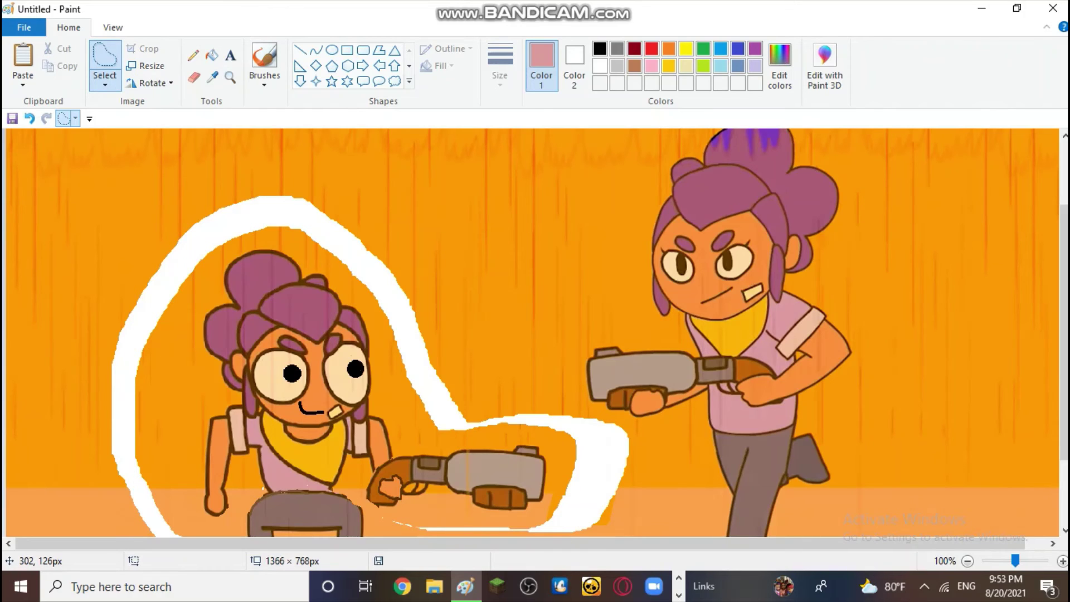
# Step: Fill the white gap around the left-hand character with orange sampled from the background wall
pyautogui.click(212, 78)
pyautogui.click(457, 201)
pyautogui.click(212, 55)
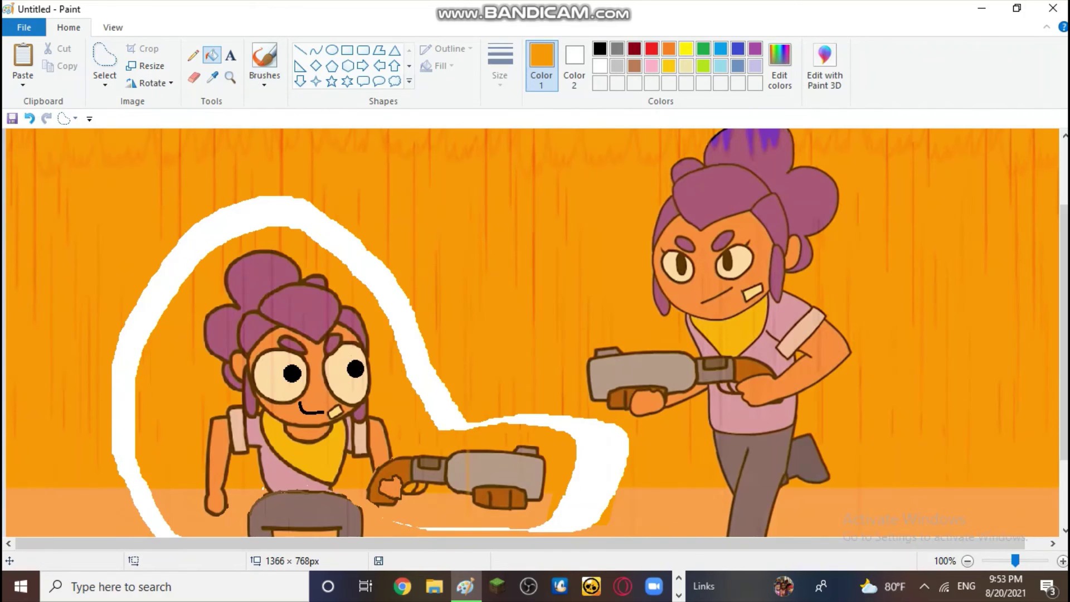
pyautogui.click(315, 211)
pyautogui.scroll(-3, 535, 334)
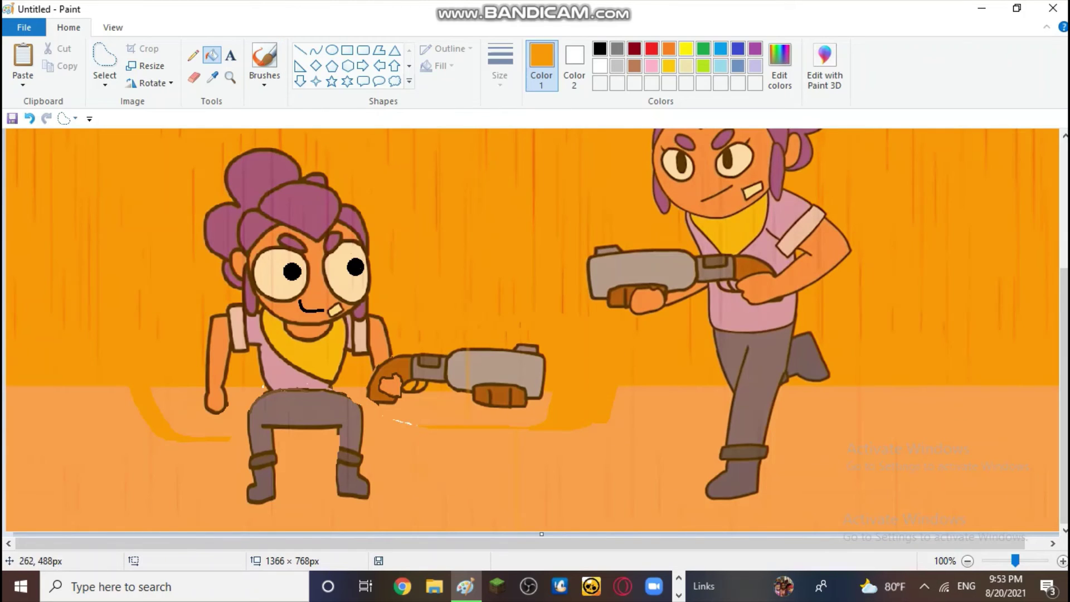
# Step: Recolour the dark orange fill that spills onto the ground with the lighter orange sampled from the ground
pyautogui.click(265, 59)
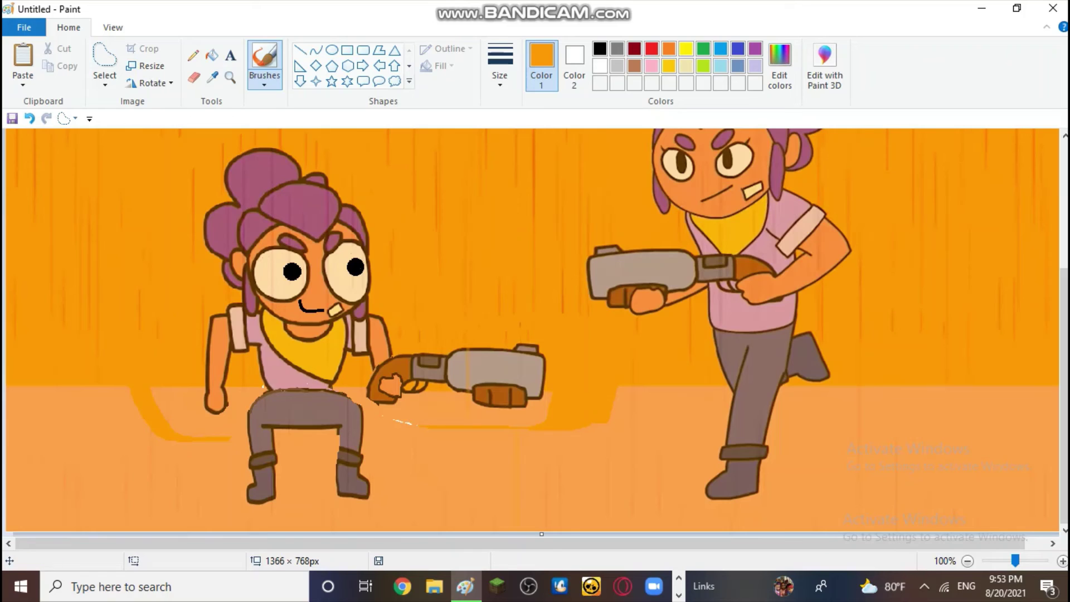
pyautogui.click(212, 78)
pyautogui.click(112, 442)
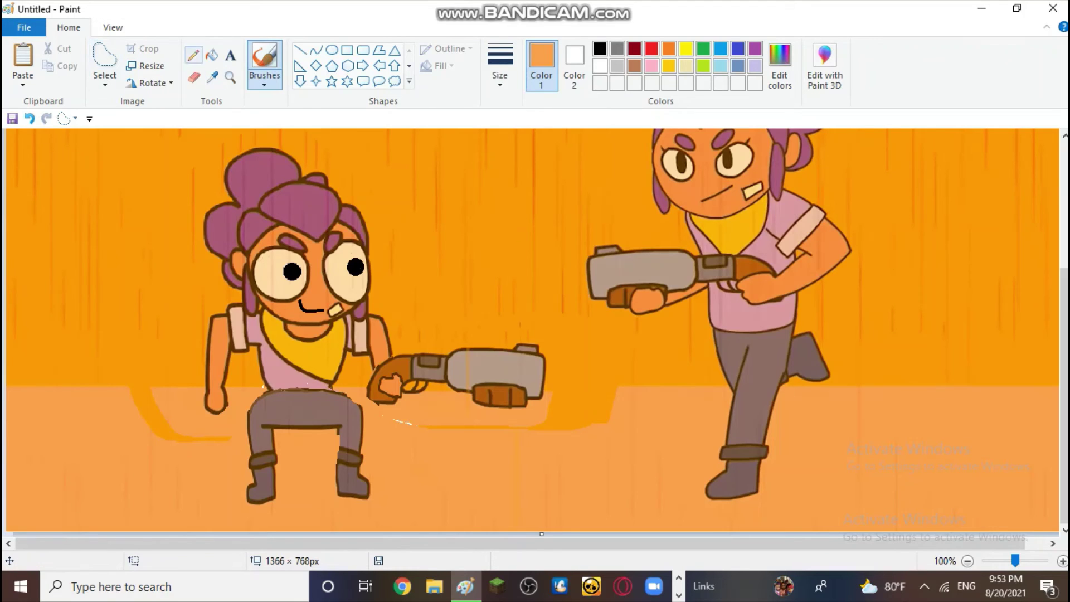
pyautogui.click(212, 55)
pyautogui.click(147, 394)
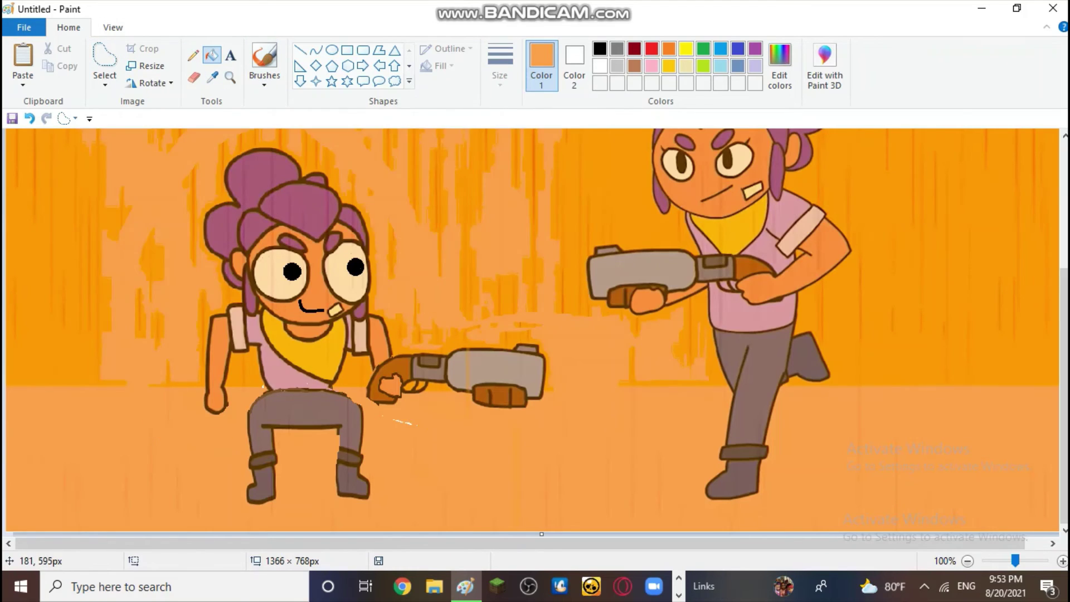
# Step: Inspect the refilled wall and ground around both characters, from the grass edge down to the feet
pyautogui.scroll(3, 106, 262)
pyautogui.scroll(-3, 294, 205)
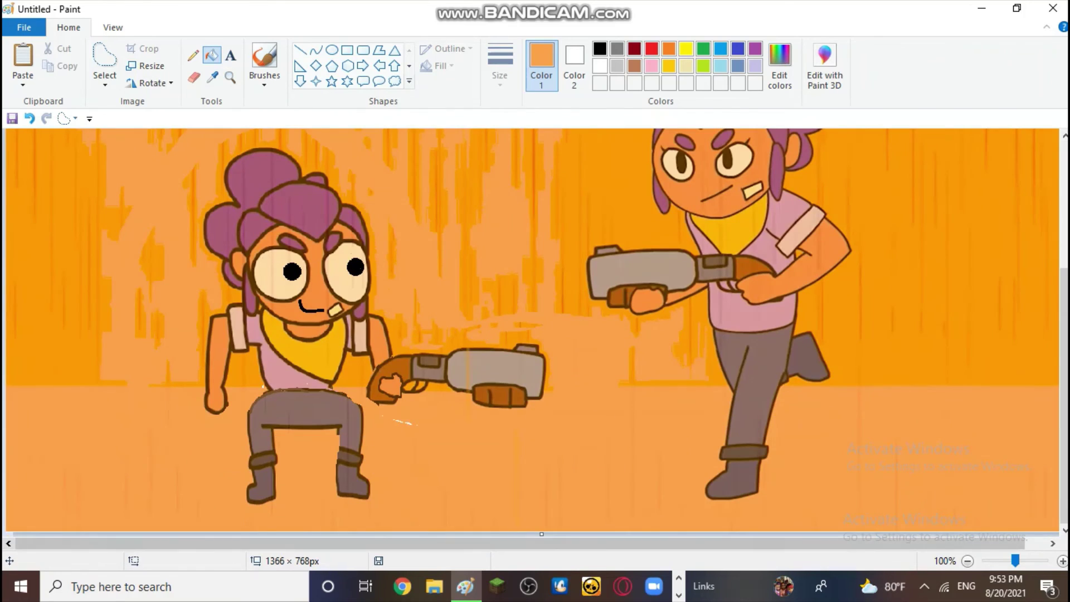
pyautogui.scroll(1, 315, 250)
pyautogui.scroll(-1, 378, 440)
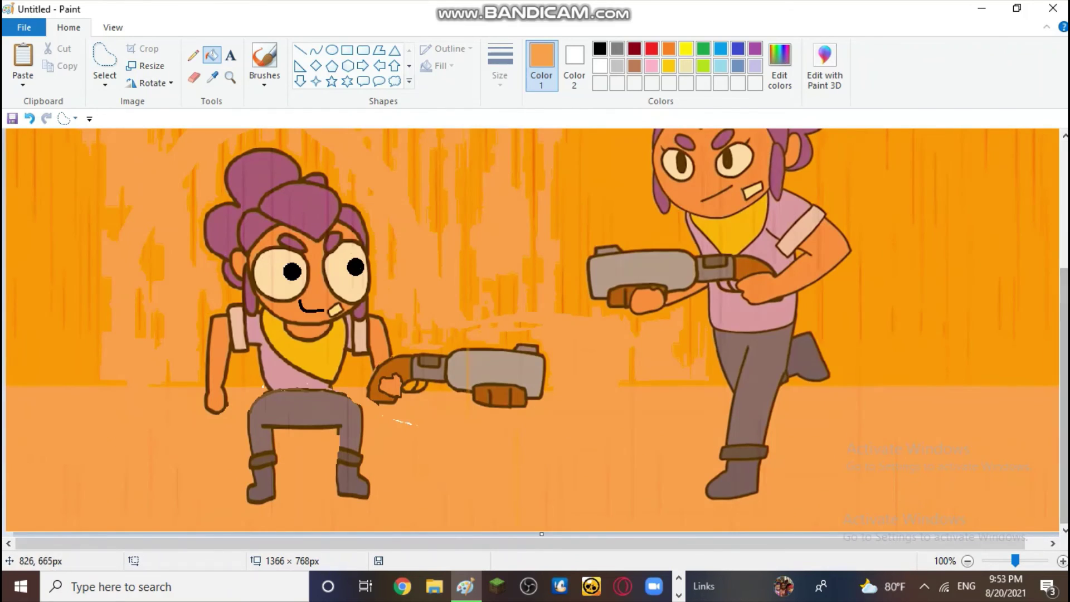
pyautogui.scroll(3, 467, 475)
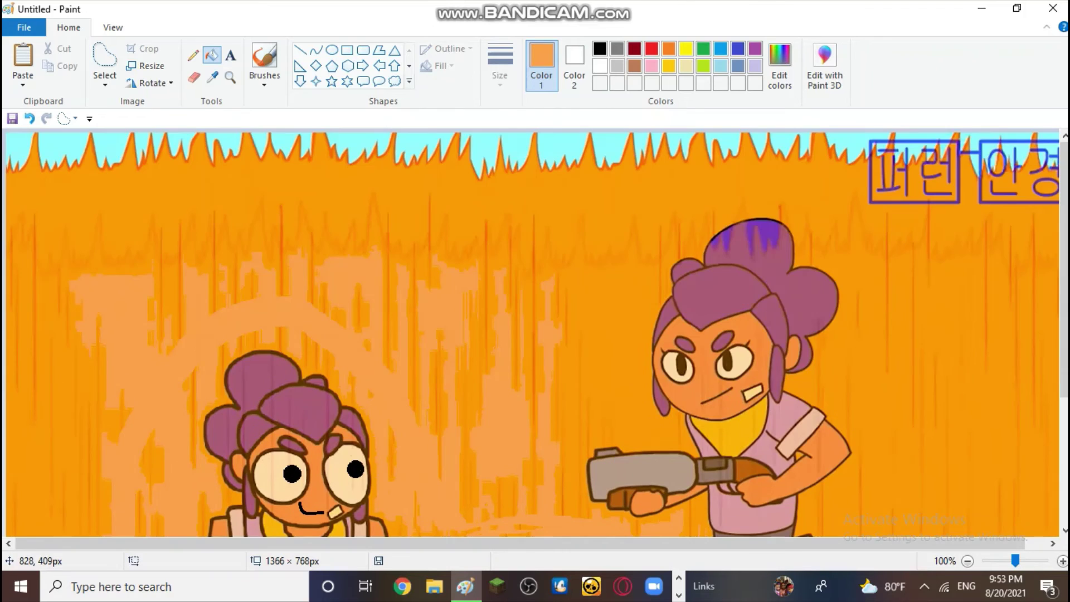
pyautogui.scroll(-2, 422, 301)
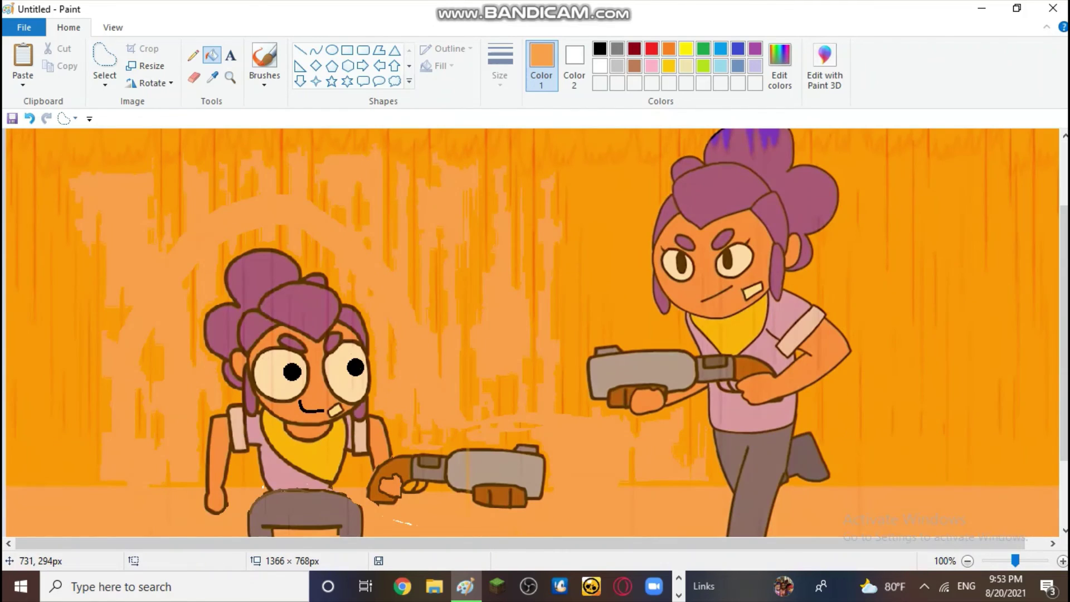
pyautogui.scroll(-2, 532, 333)
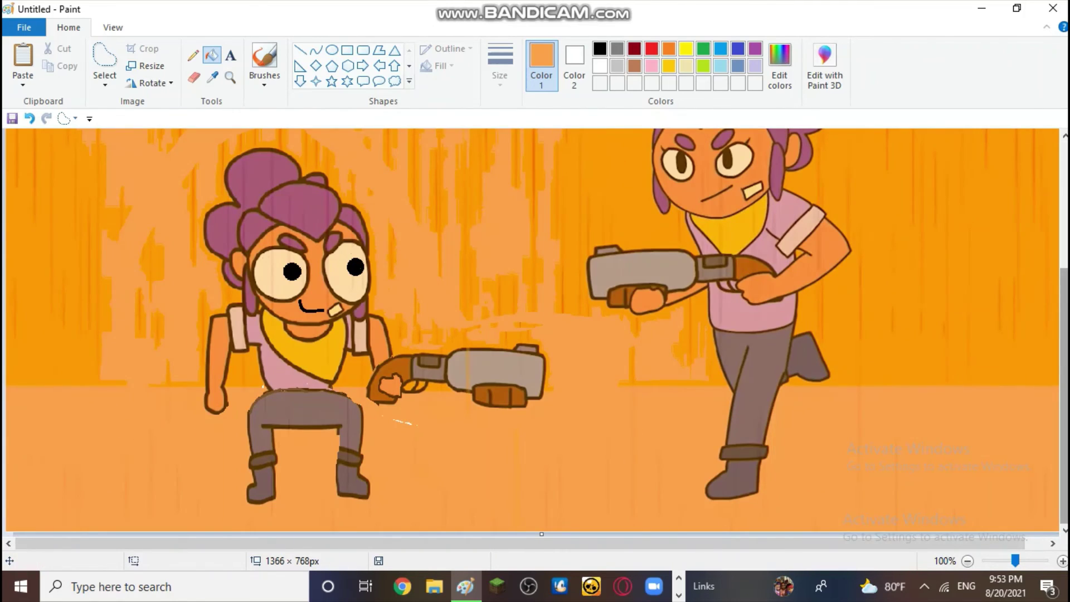
# Step: Sample the bandana's yellow and erase the curved neck outline beneath the left-hand character's chin
pyautogui.click(1063, 561)
pyautogui.click(1063, 561)
pyautogui.scroll(-3, 966, 500)
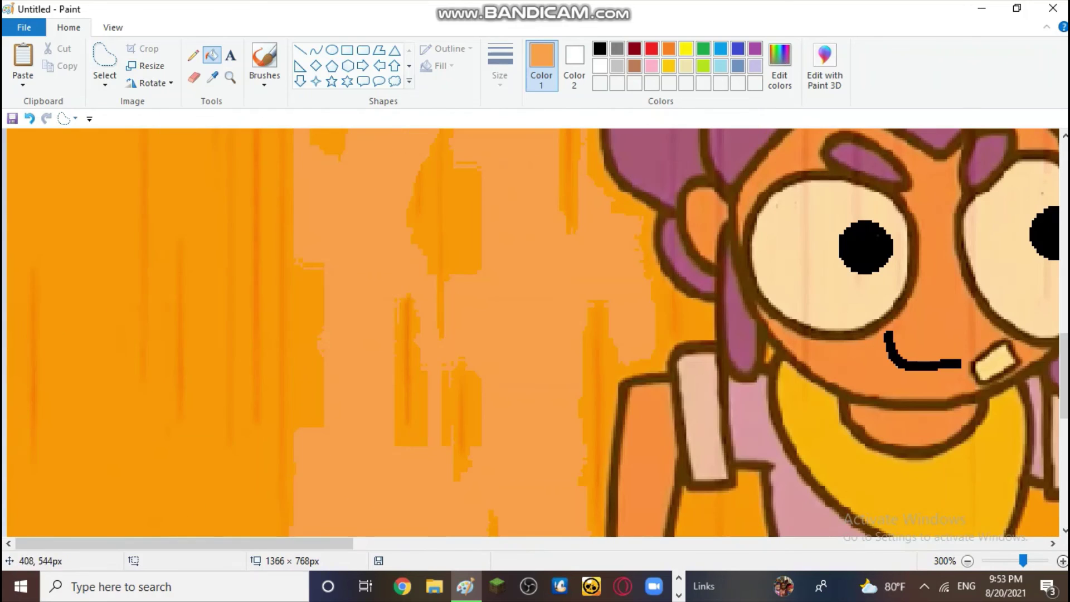
pyautogui.moveTo(250, 543); pyautogui.dragTo(368, 543)
pyautogui.click(212, 77)
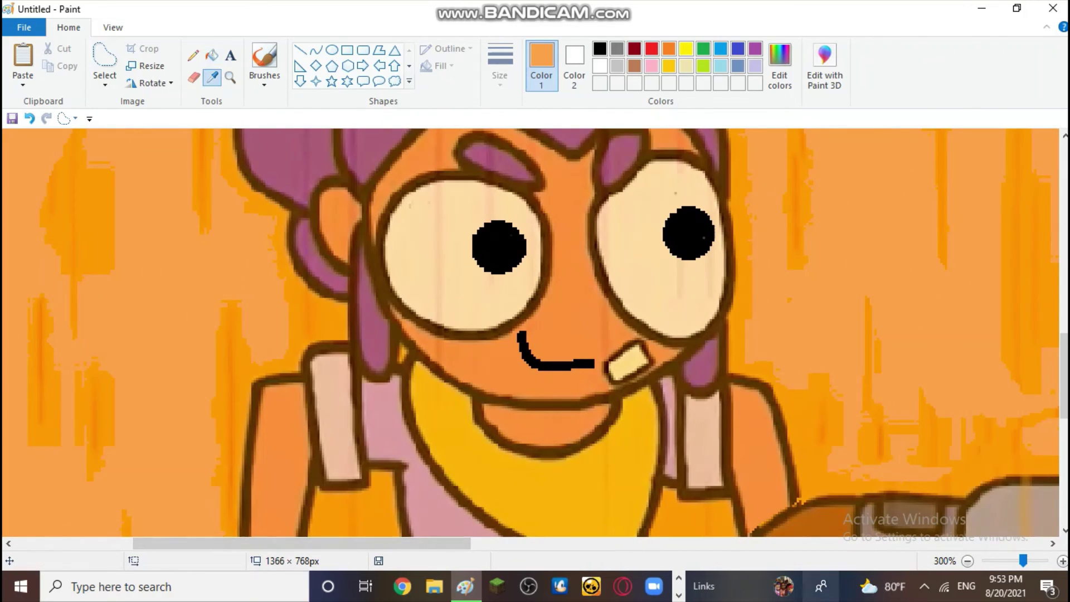
pyautogui.click(582, 473)
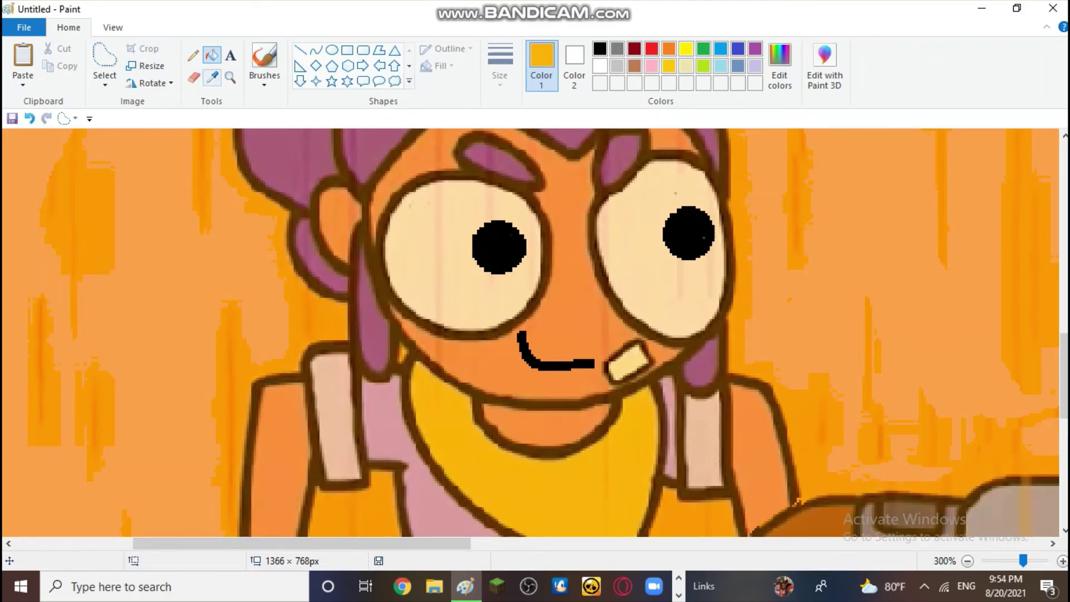
pyautogui.click(193, 78)
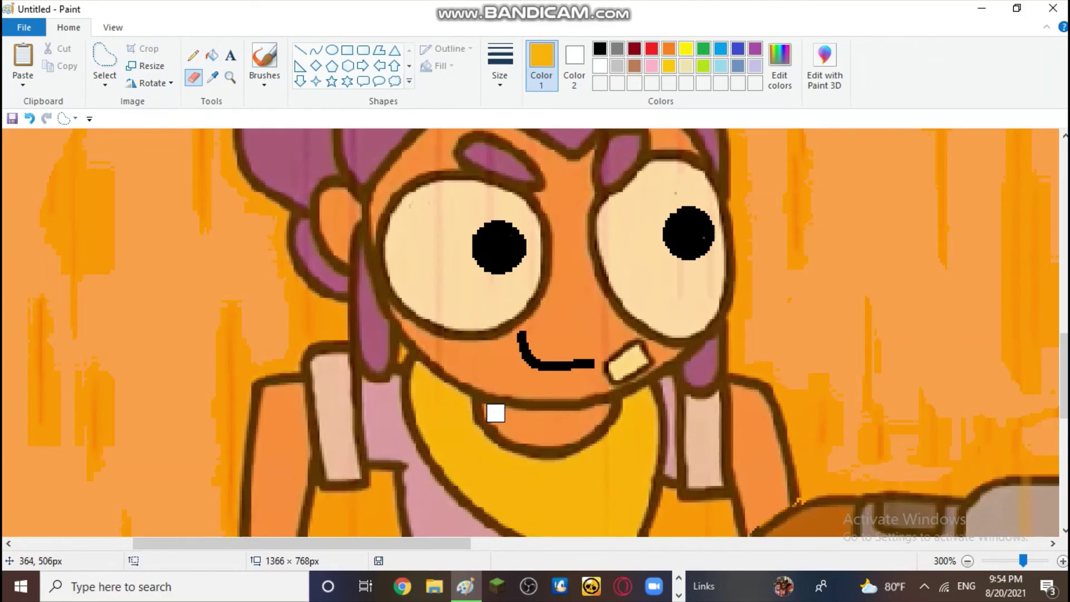
pyautogui.moveTo(494, 411)
pyautogui.mouseDown()
pyautogui.moveTo(480, 413)
pyautogui.moveTo(500, 438)
pyautogui.moveTo(555, 451)
pyautogui.moveTo(625, 410)
pyautogui.mouseUp()
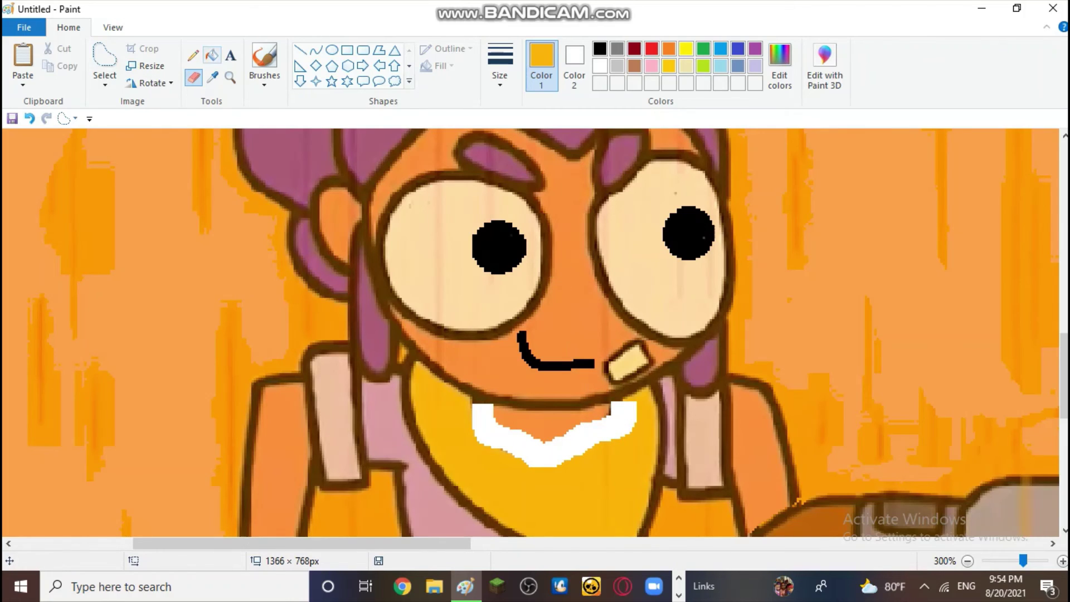
# Step: Fill the erased strip under the chin with yellow sampled from the bandana
pyautogui.click(213, 77)
pyautogui.click(515, 438)
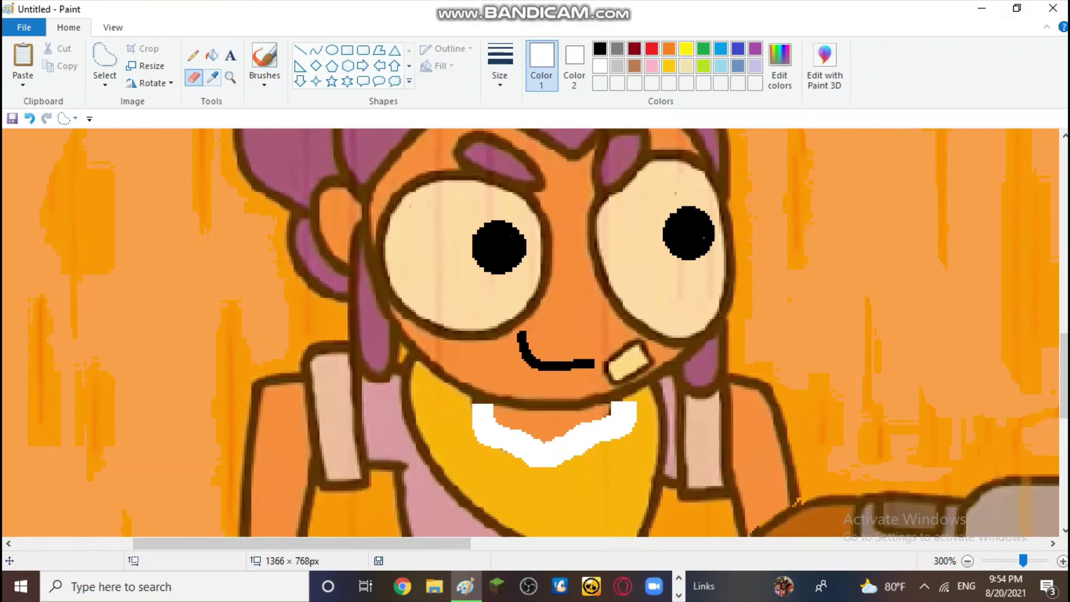
pyautogui.click(212, 77)
pyautogui.click(463, 426)
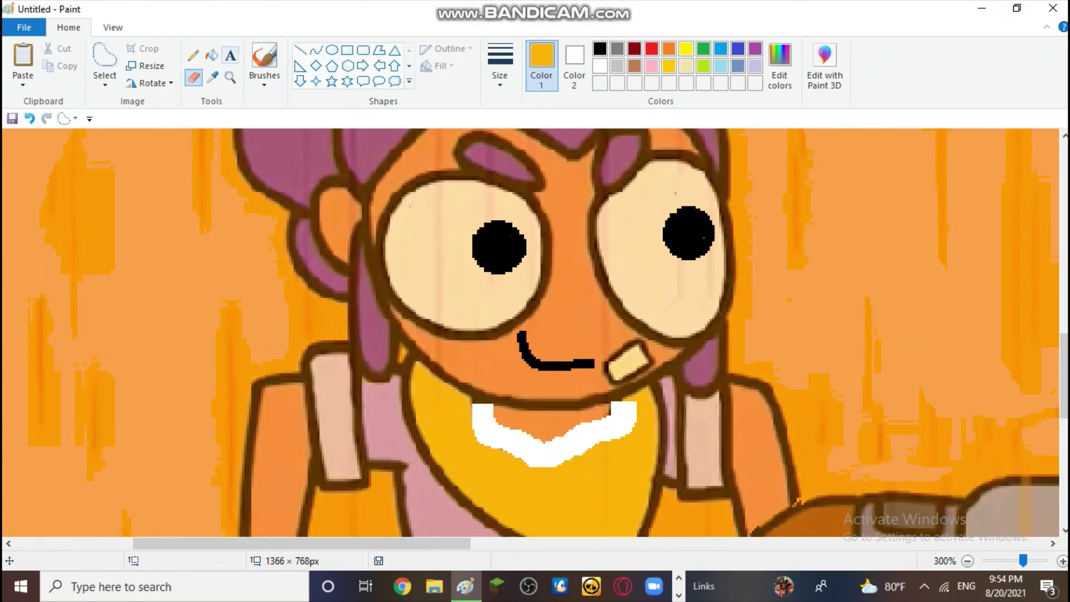
pyautogui.click(211, 54)
pyautogui.click(502, 441)
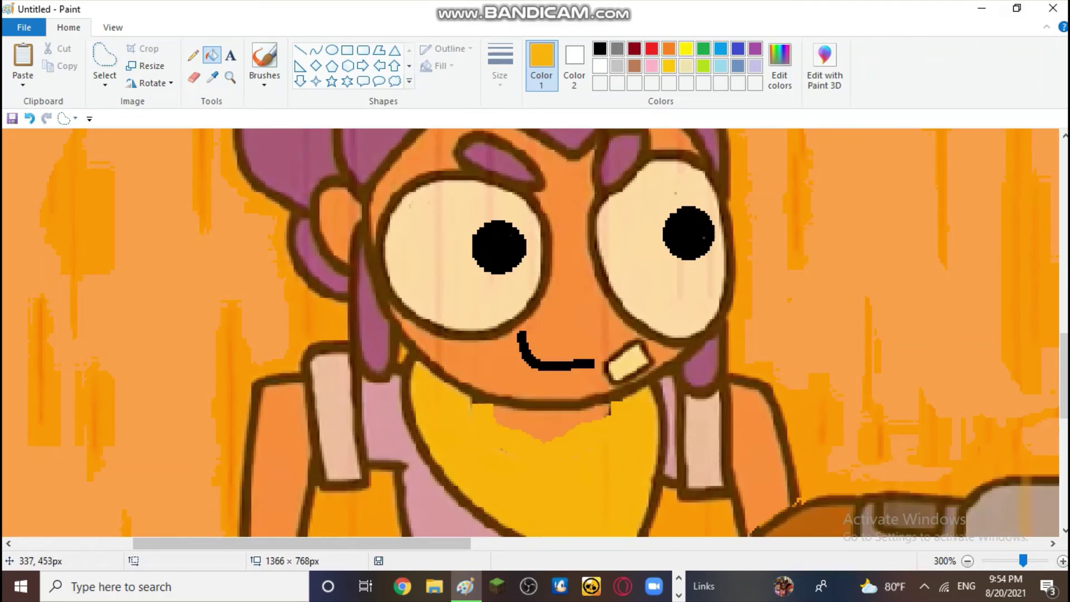
# Step: Brush the bandana's yellow over the remaining neck skin beneath the left-hand character's chin
pyautogui.click(265, 64)
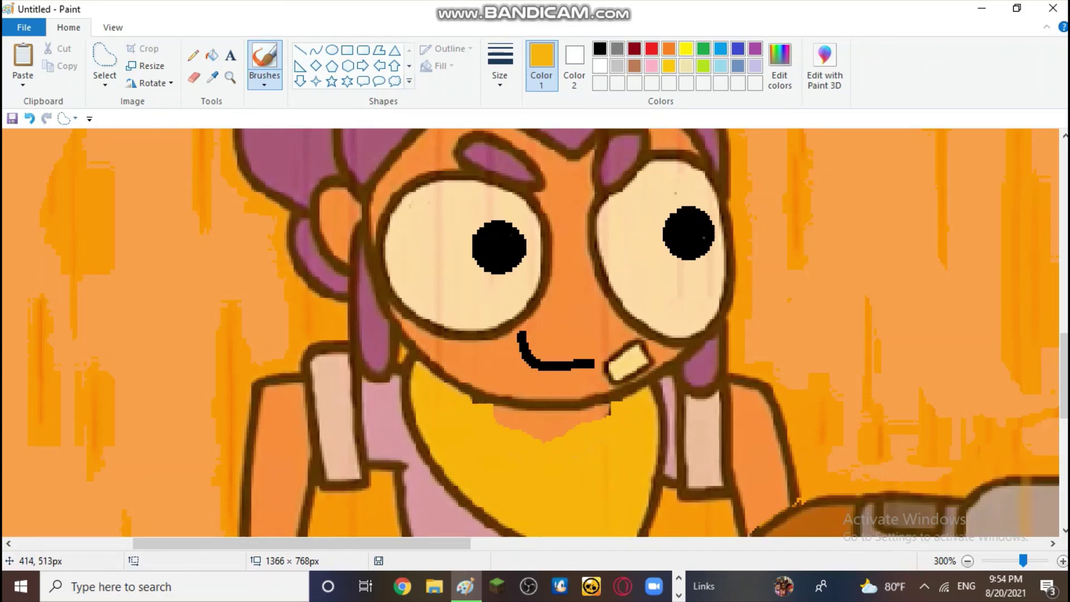
pyautogui.moveTo(601, 405); pyautogui.dragTo(499, 405)
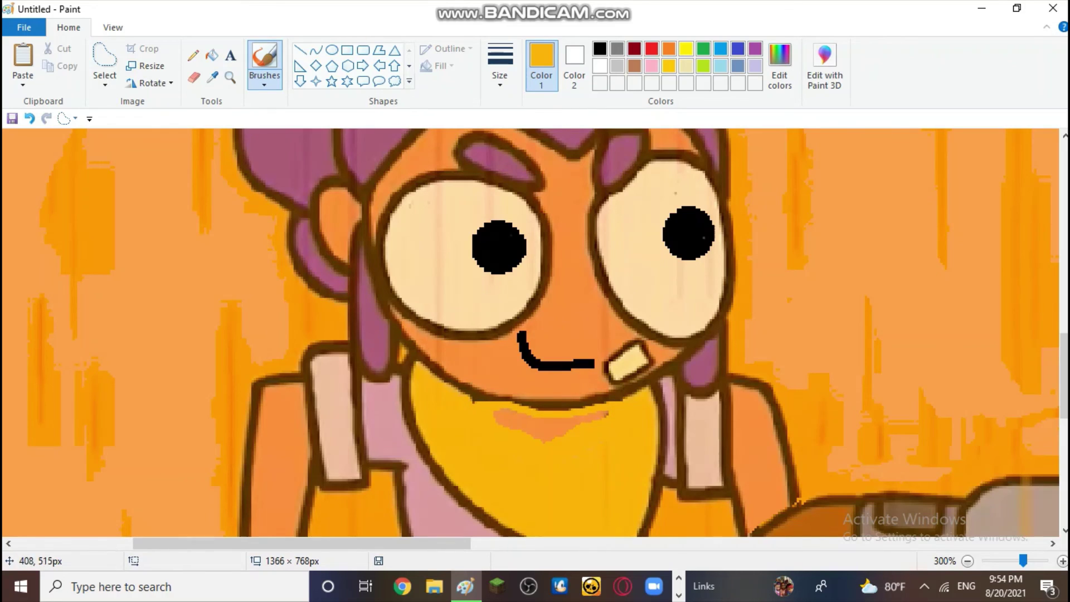
pyautogui.moveTo(598, 417); pyautogui.dragTo(555, 424)
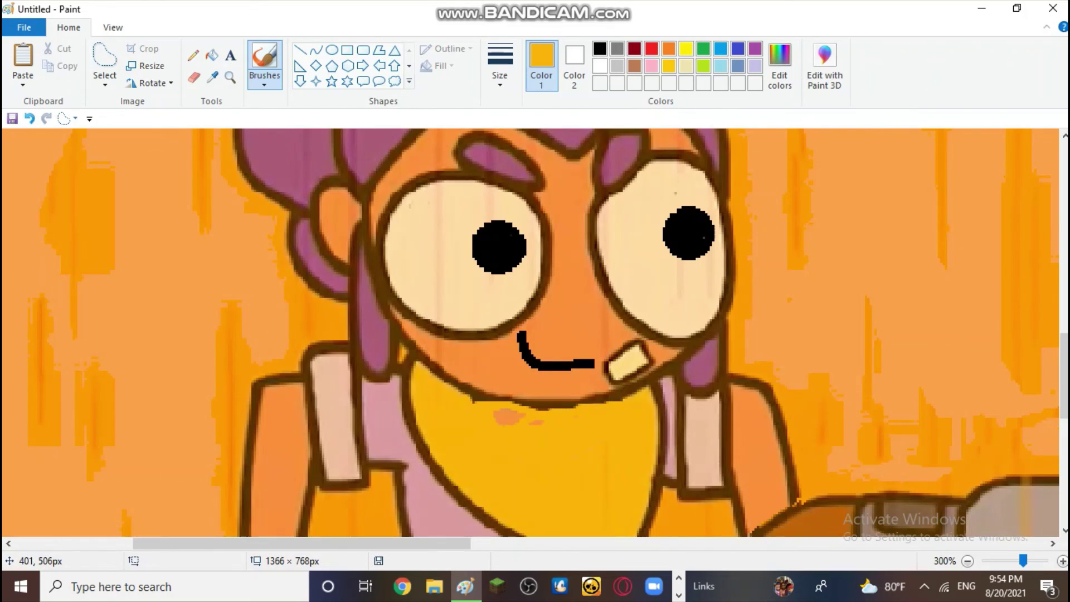
pyautogui.moveTo(539, 420); pyautogui.dragTo(498, 422)
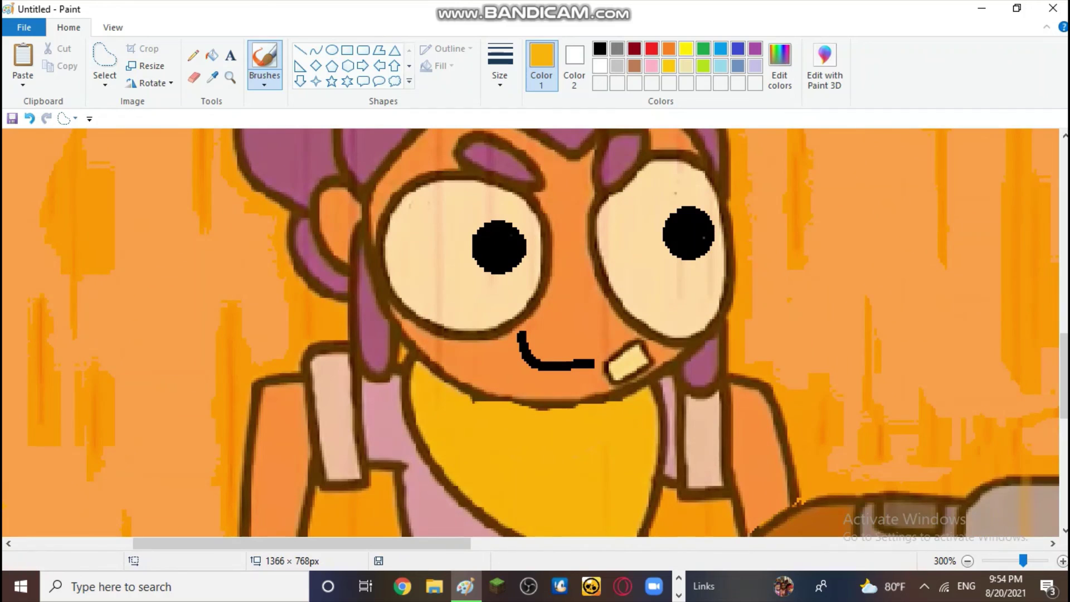
# Step: Try to move the left-hand character's lowered empty arm closer to the body with a free-form selection
pyautogui.scroll(-4, 411, 353)
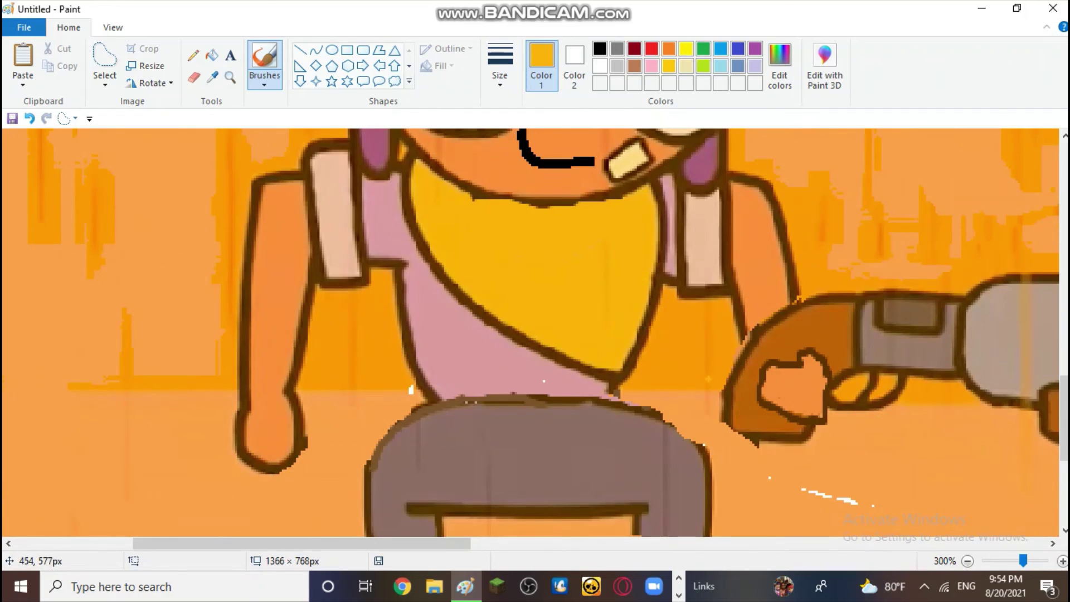
pyautogui.scroll(2, 535, 334)
pyautogui.click(104, 65)
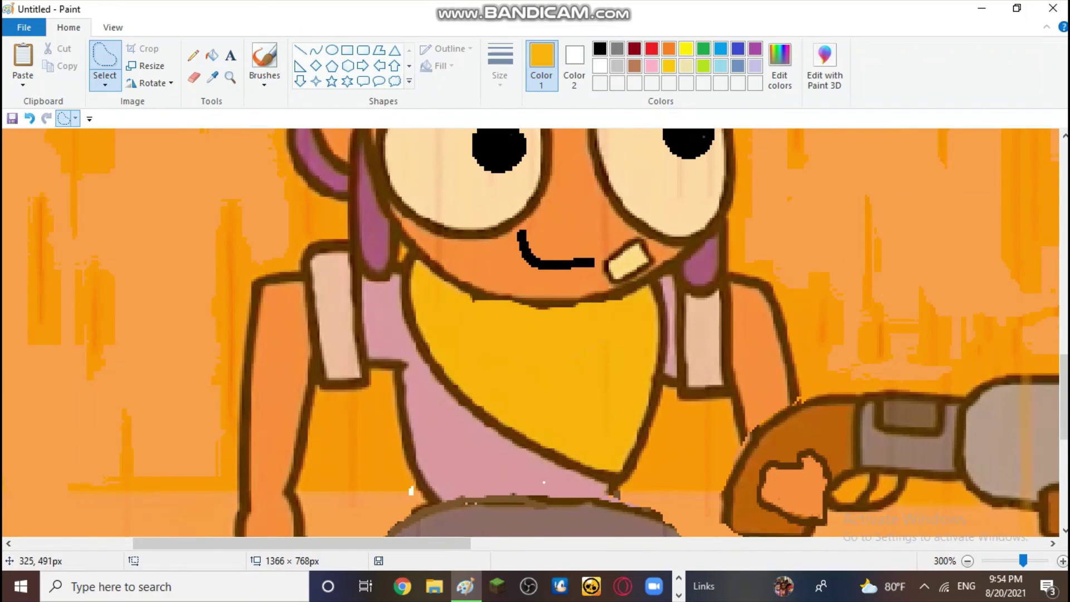
pyautogui.moveTo(401, 263)
pyautogui.mouseDown()
pyautogui.moveTo(375, 280)
pyautogui.moveTo(351, 248)
pyautogui.moveTo(319, 237)
pyautogui.moveTo(272, 268)
pyautogui.moveTo(239, 360)
pyautogui.moveTo(225, 475)
pyautogui.moveTo(233, 534)
pyautogui.moveTo(307, 515)
pyautogui.moveTo(304, 479)
pyautogui.moveTo(329, 398)
pyautogui.moveTo(372, 382)
pyautogui.moveTo(397, 346)
pyautogui.moveTo(397, 282)
pyautogui.mouseUp()
pyautogui.moveTo(223, 418); pyautogui.dragTo(307, 409)
pyautogui.moveTo(326, 357); pyautogui.dragTo(318, 345)
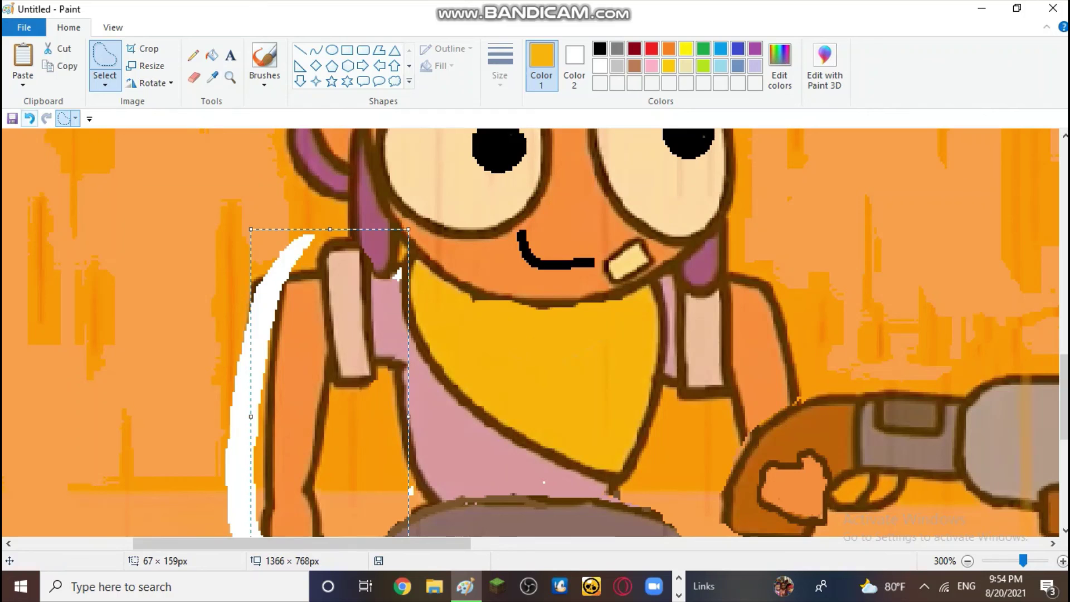
pyautogui.click(29, 118)
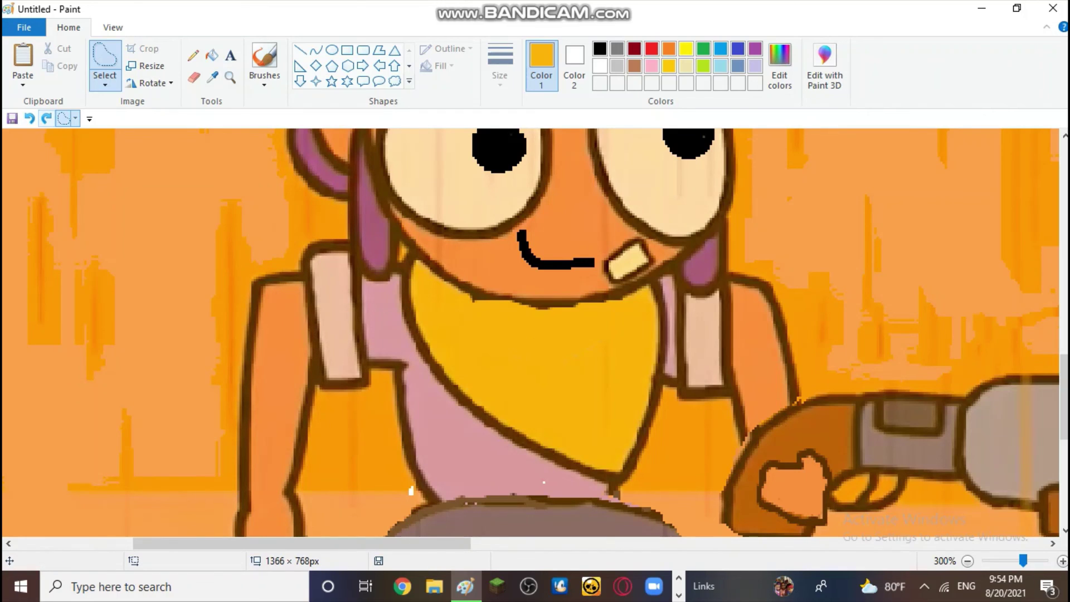
# Step: Review the left-hand character's lower body and the whole picture at 50% and 100% magnification
pyautogui.scroll(-3, 446, 310)
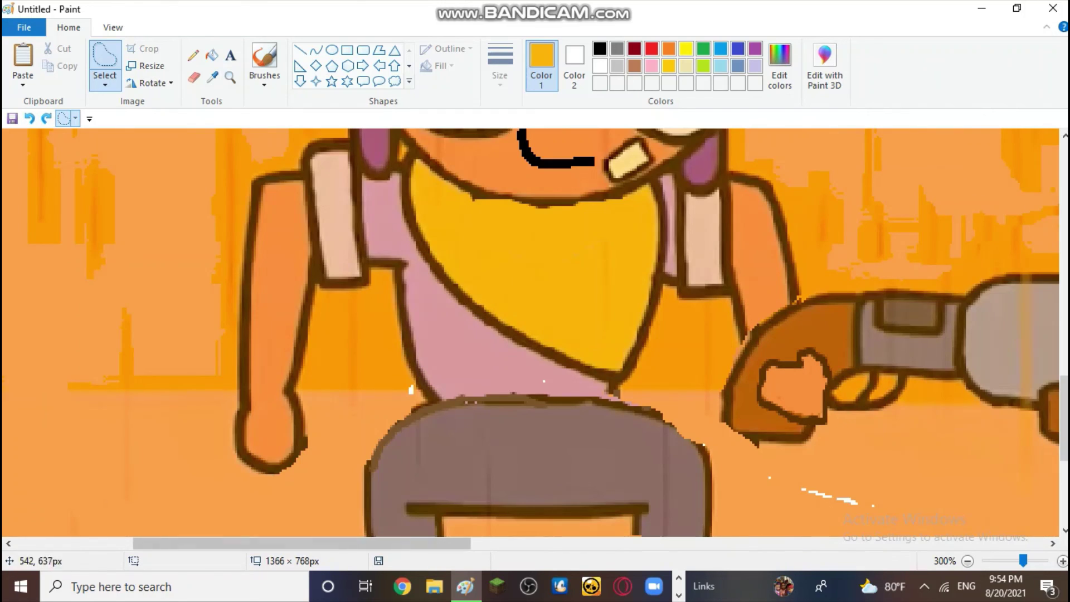
pyautogui.click(968, 562)
pyautogui.click(967, 562)
pyautogui.click(968, 561)
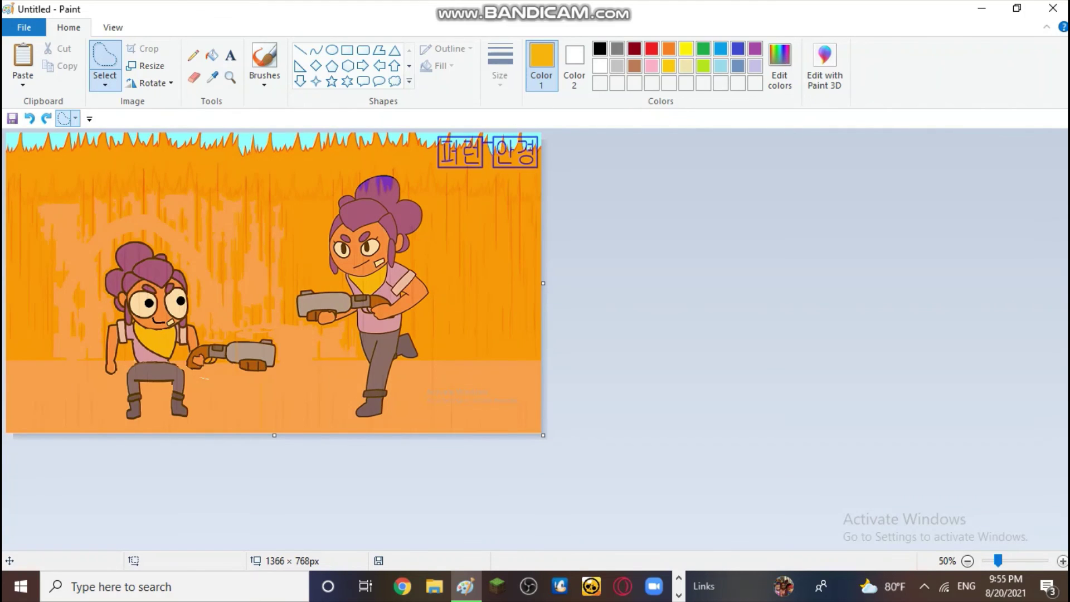
pyautogui.click(1063, 561)
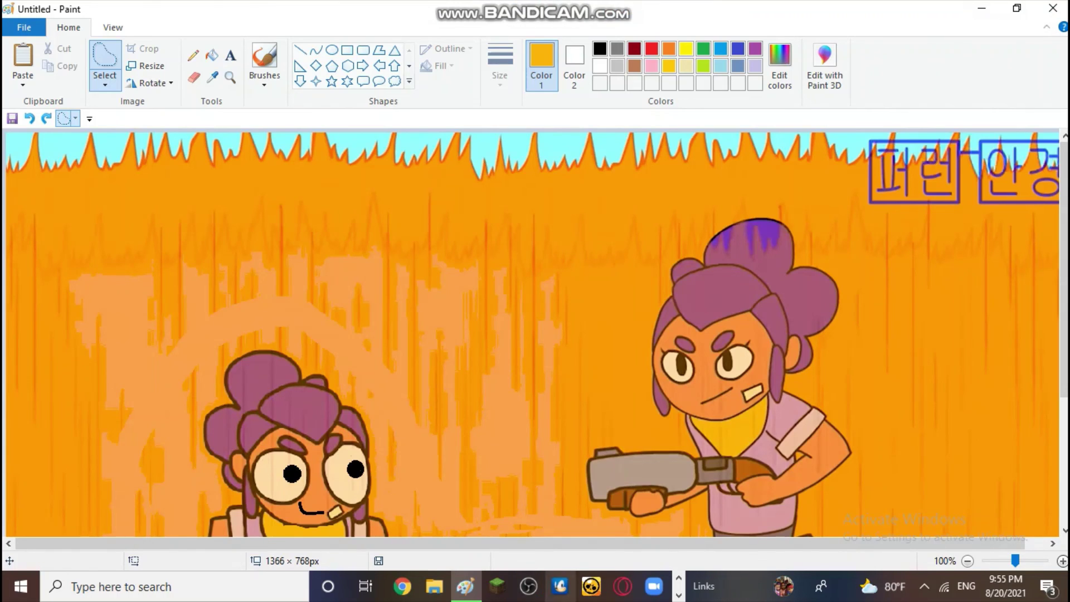
pyautogui.click(679, 595)
pyautogui.click(405, 587)
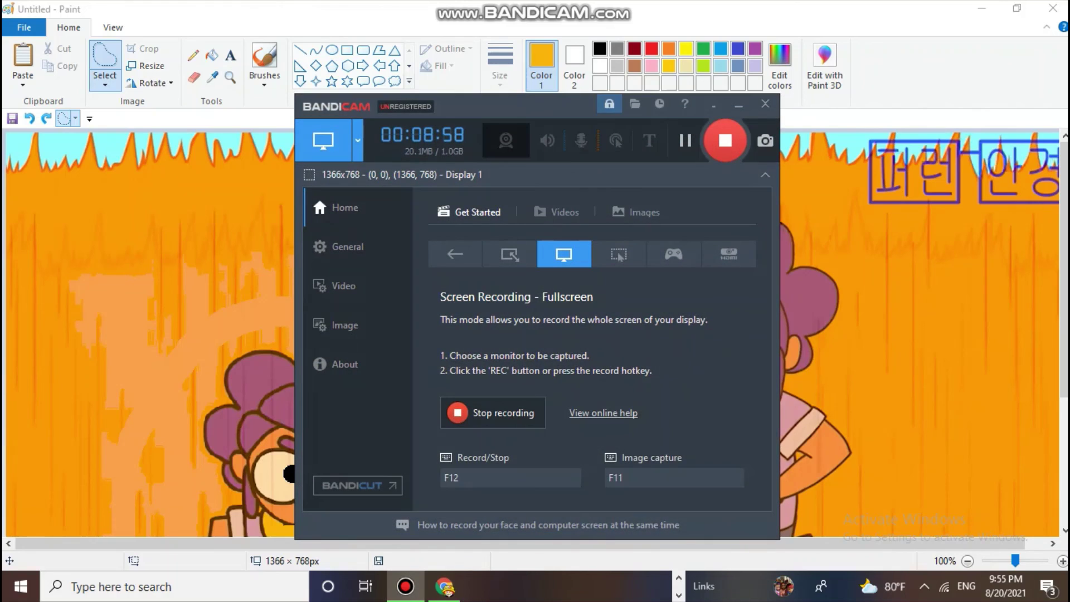